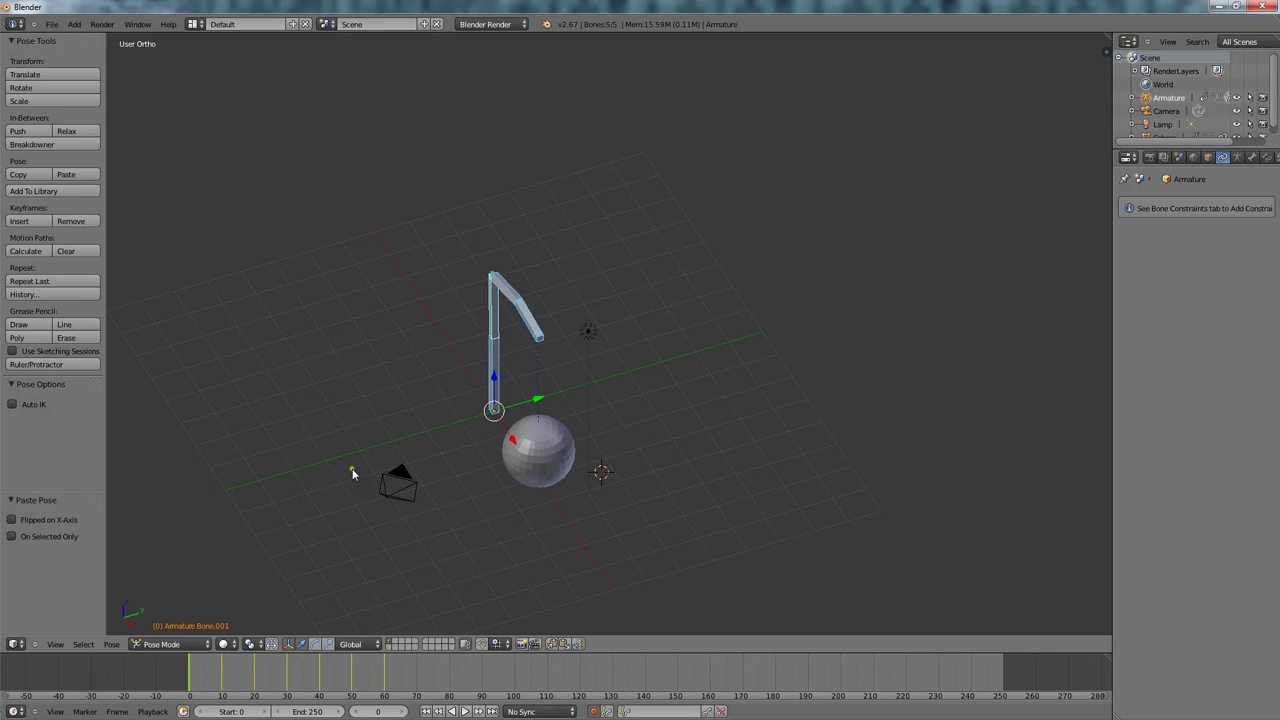
Play back the crane armature animation from another angle, stop it, and examine the pose at frame 50.
middle_click_drag(620, 466, 621, 306)
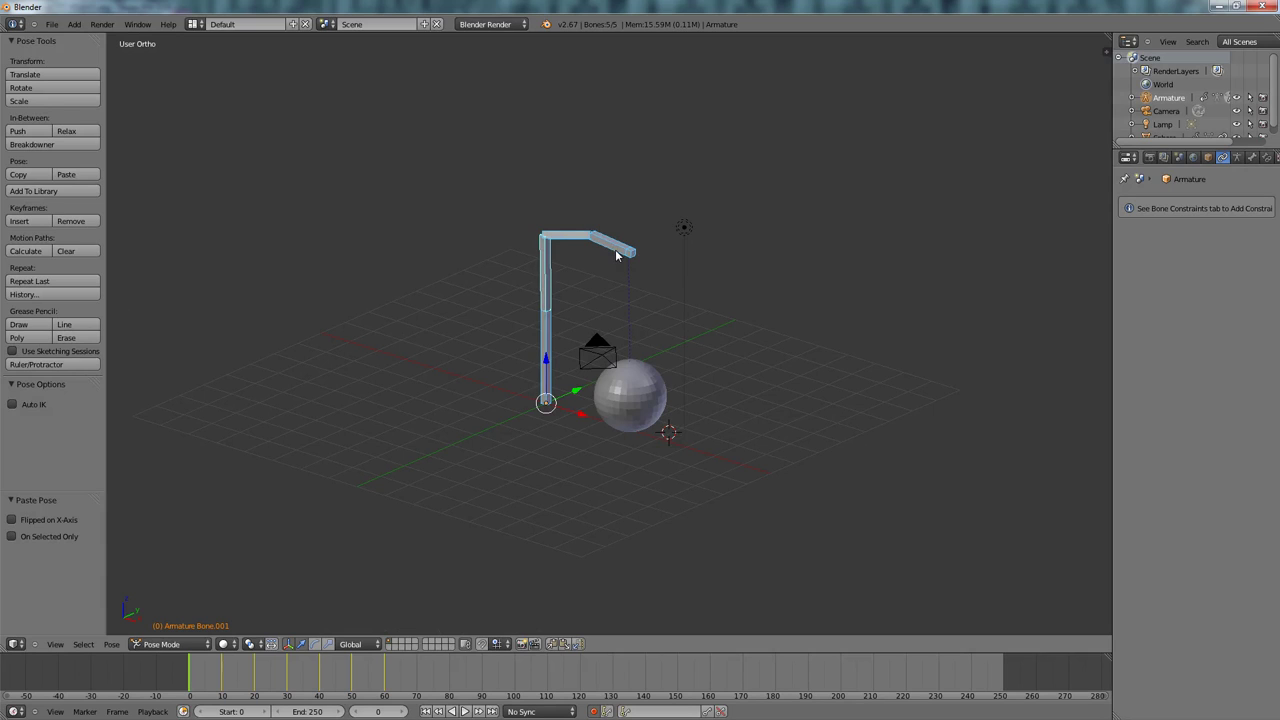
key("alt+a")
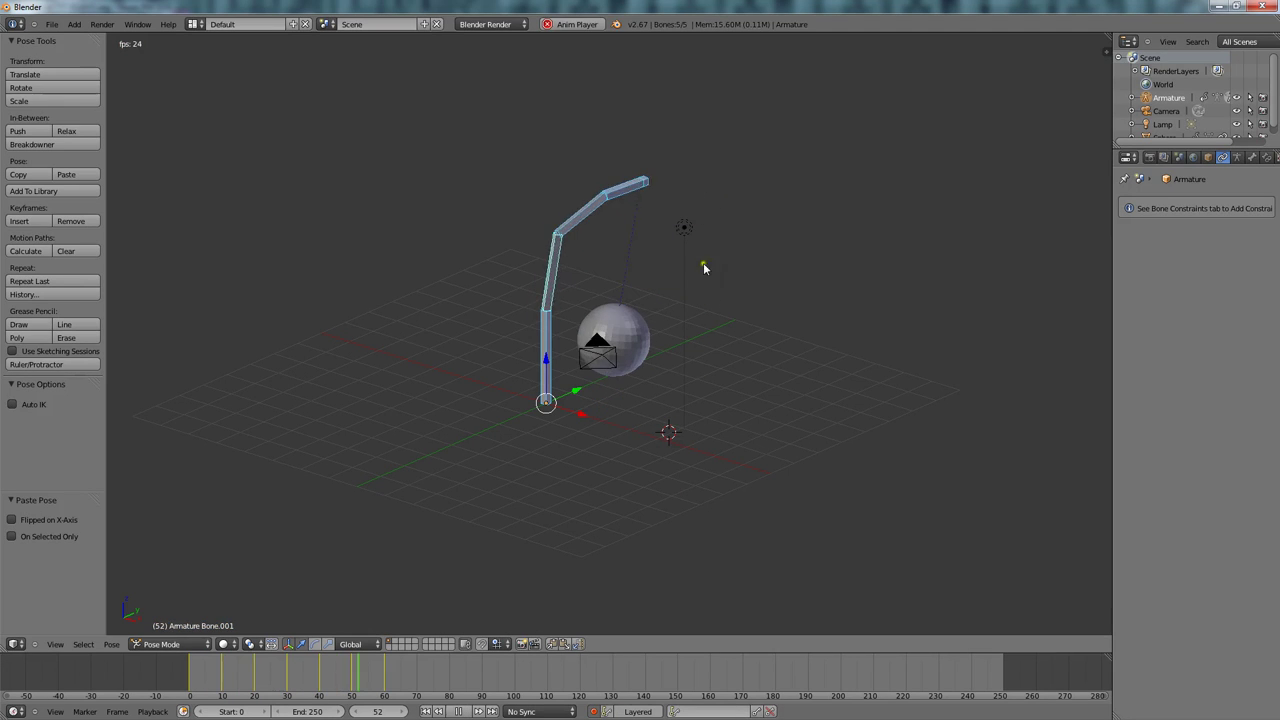
middle_click_drag(703, 262, 731, 297)
key("alt+a")
mouse_move(337, 670)
left_mouse_down()
mouse_move(100, 669)
mouse_move(372, 660)
mouse_move(324, 659)
mouse_move(352, 662)
left_mouse_up()
right_click(540, 245)
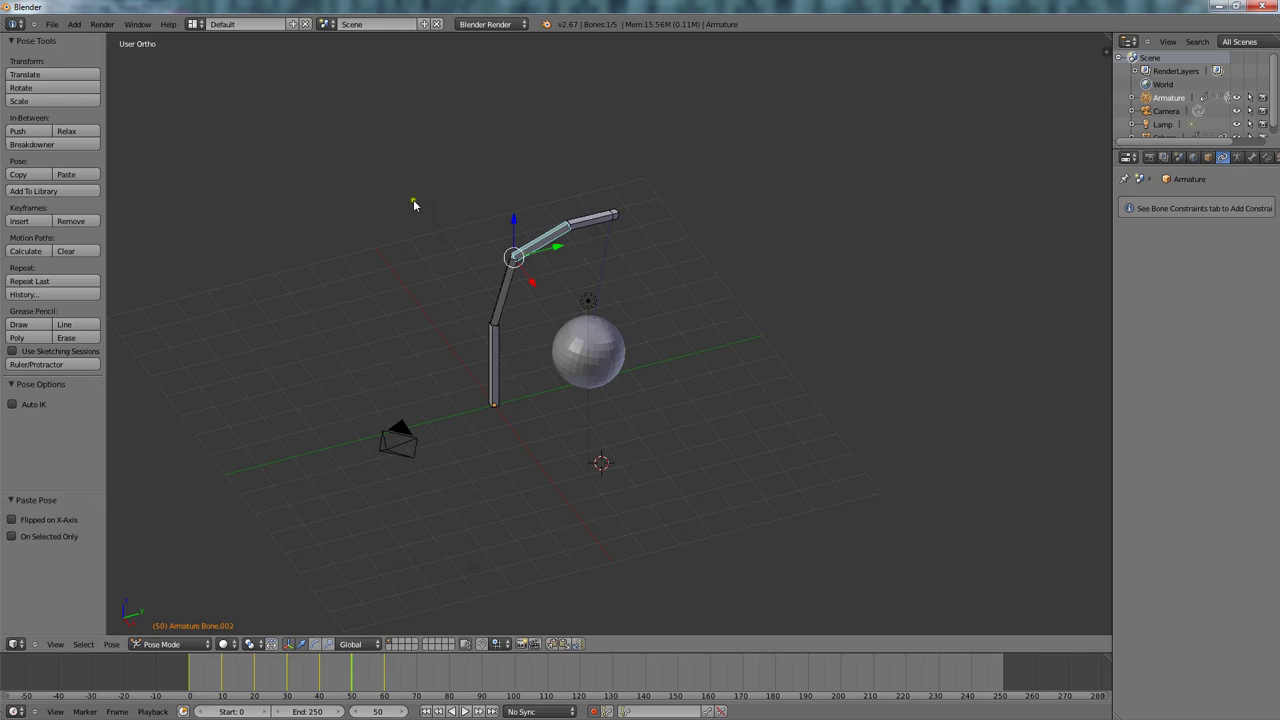
Reload the start-up file and delete the default cube.
left_click(393, 643)
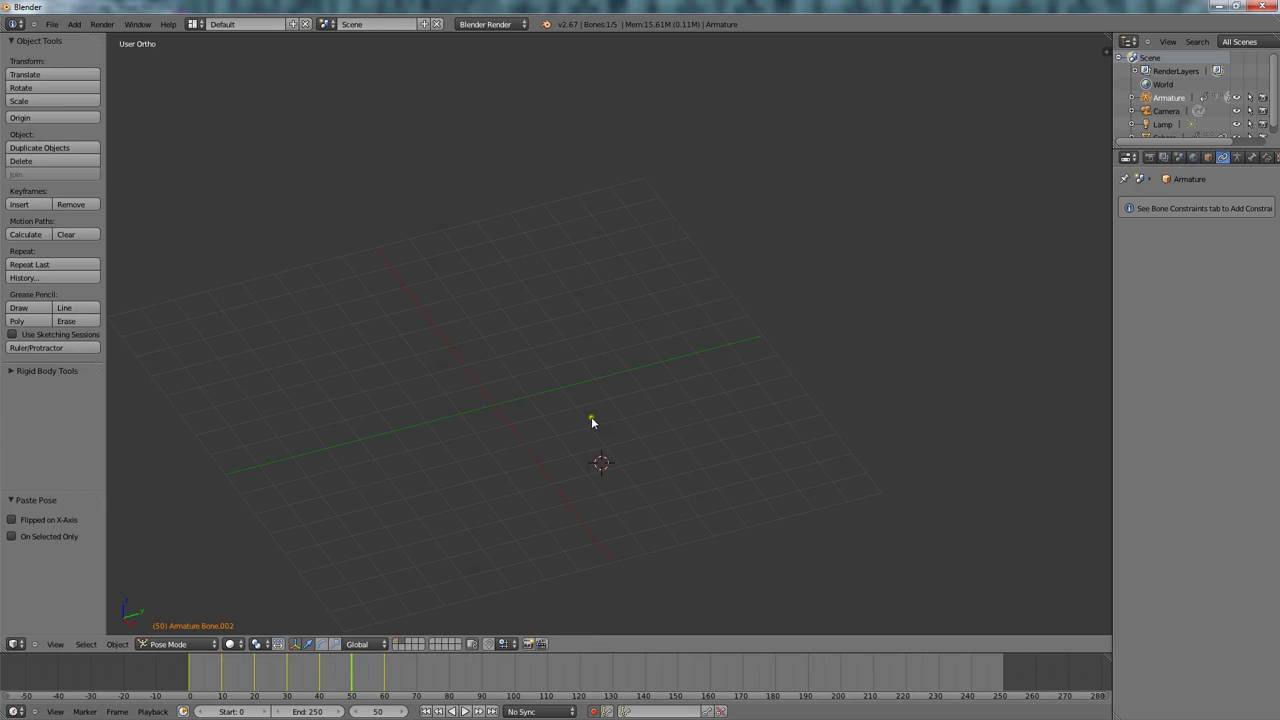
key("shift+Left")
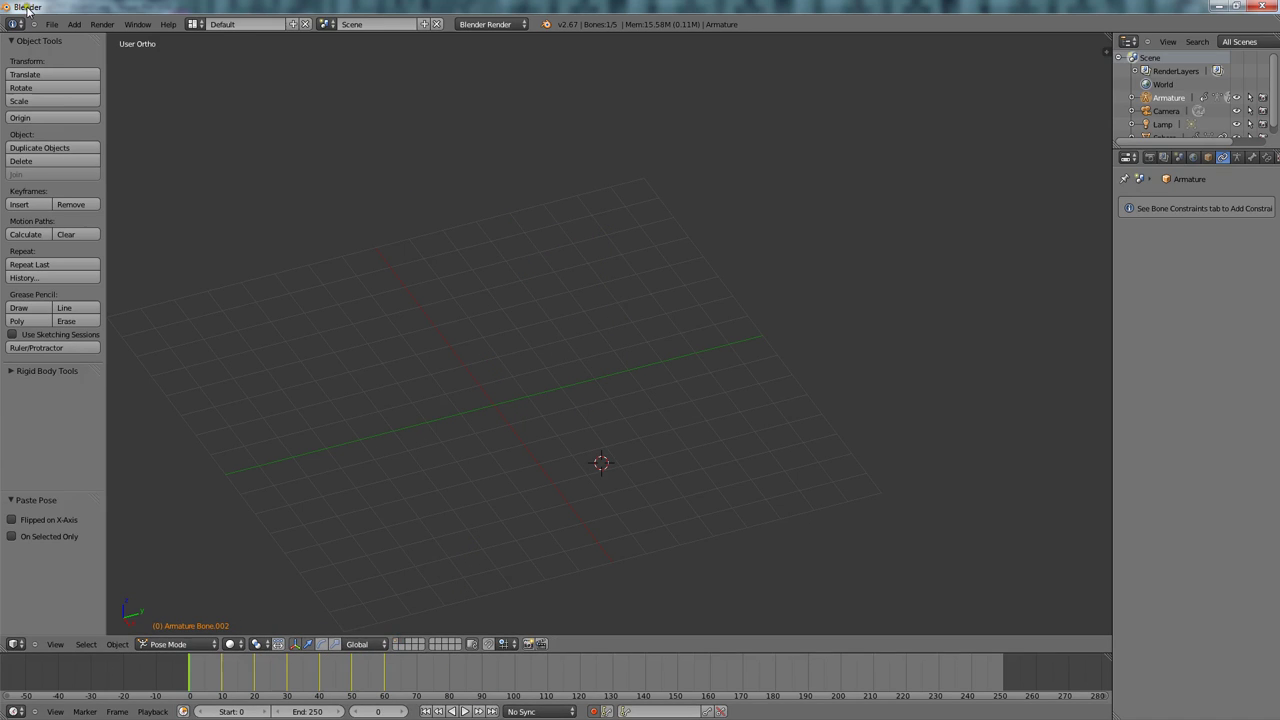
left_click(48, 24)
left_click(56, 37)
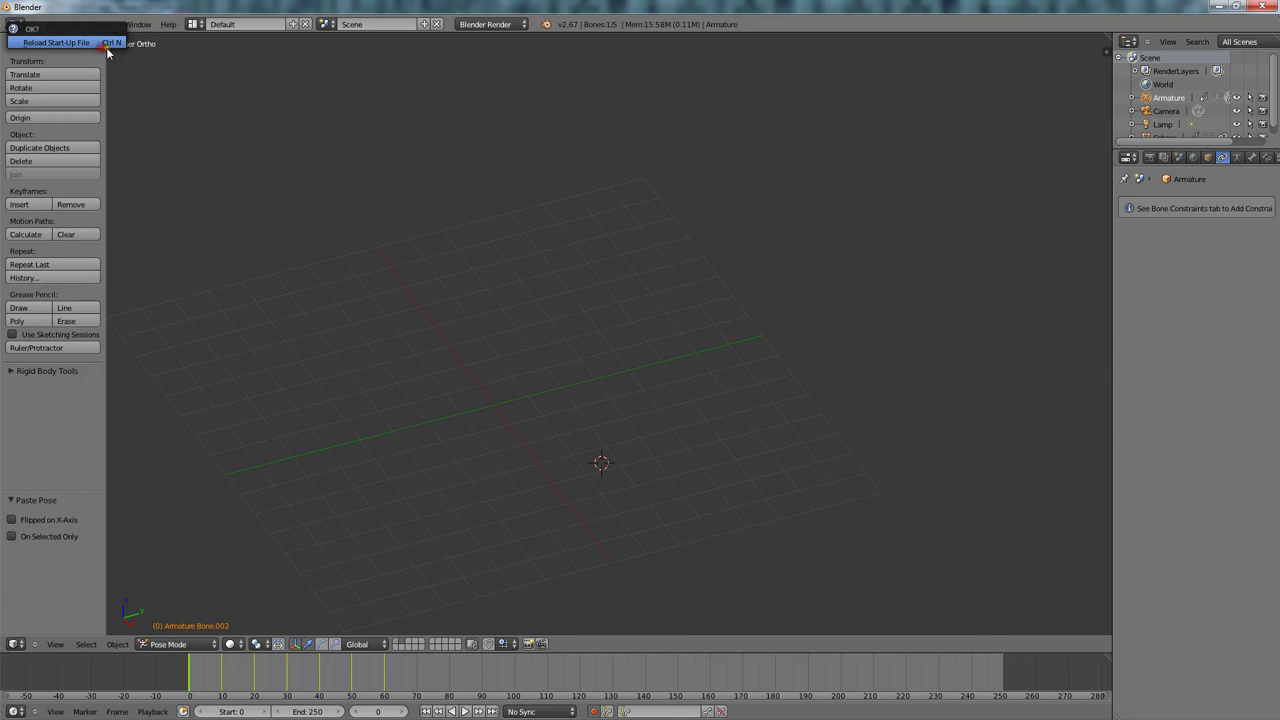
left_click(60, 42)
key("Delete")
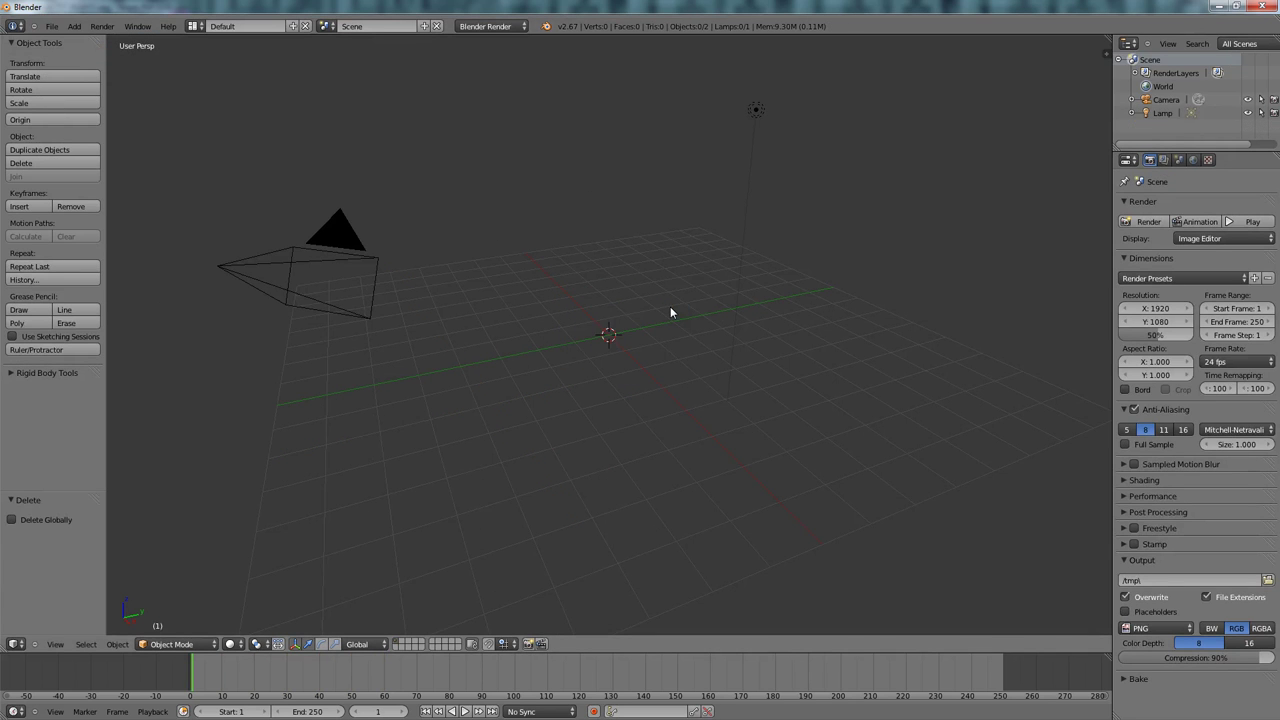
Add a single-bone armature at the origin and set its bone display to B-Bone.
key("shift+a")
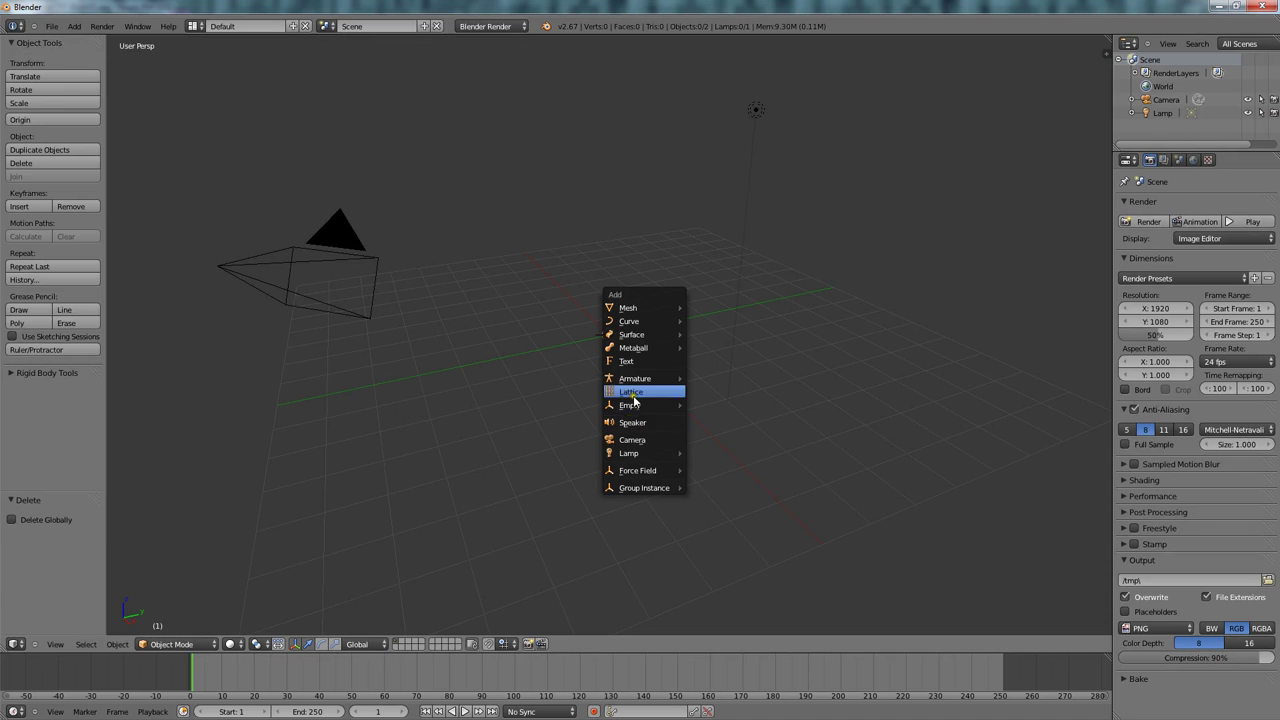
mouse_move(646, 378)
left_click(722, 377)
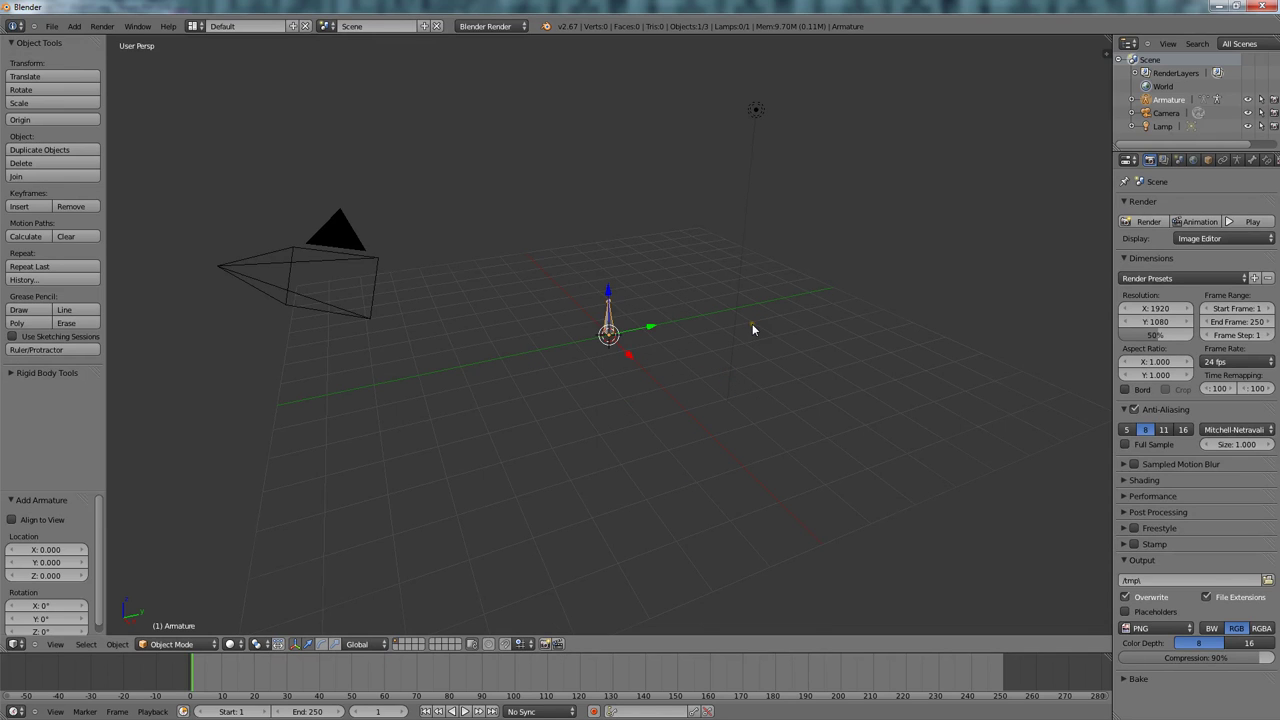
key("KP_1")
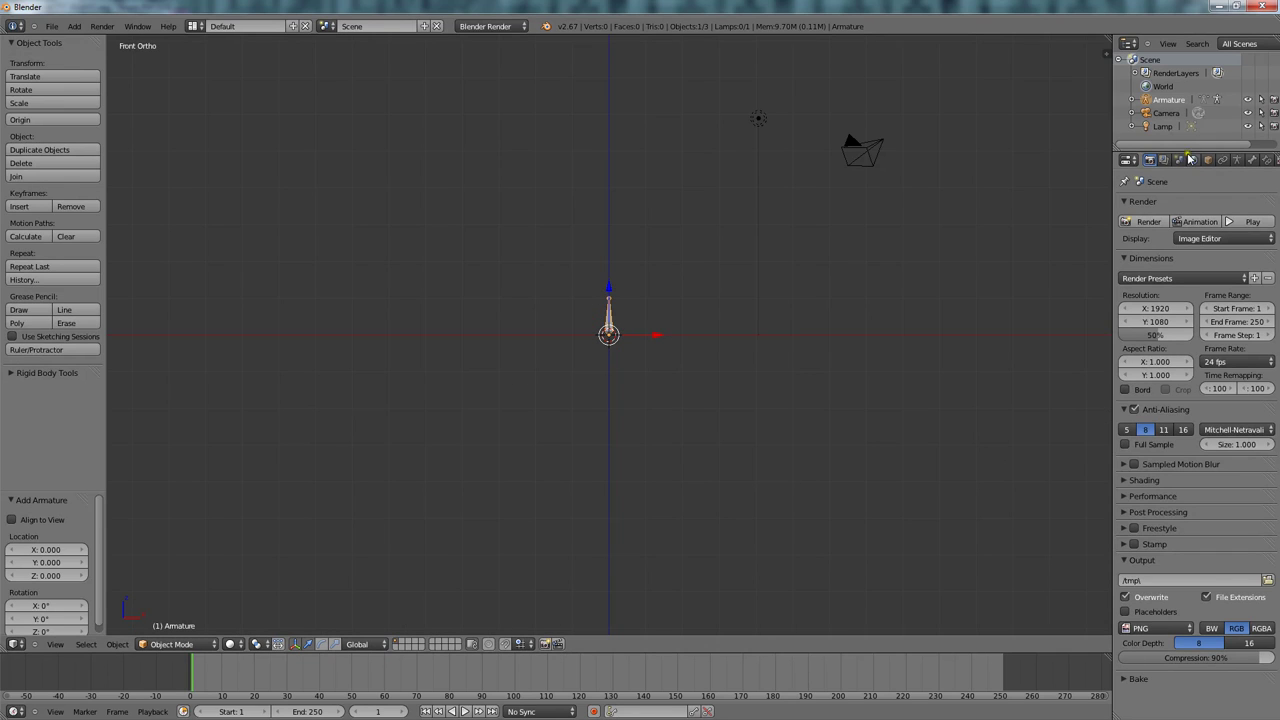
left_click(1221, 160)
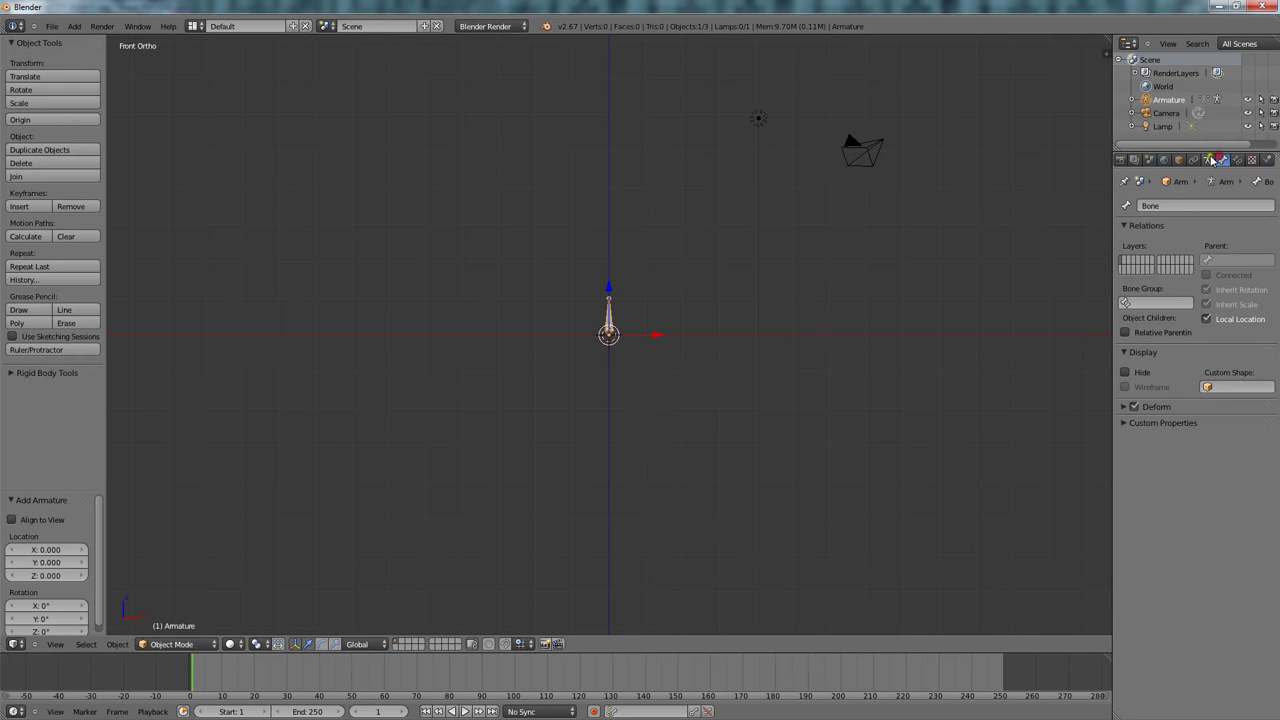
left_click(1208, 160)
left_click(1194, 362)
In Edit Mode, extrude a second bone about 1.85 units straight up along Z from the first bone's tip.
key("Tab")
scroll(670, 315, "up", 3)
middle_click_drag(663, 303, 616, 424, "shift")
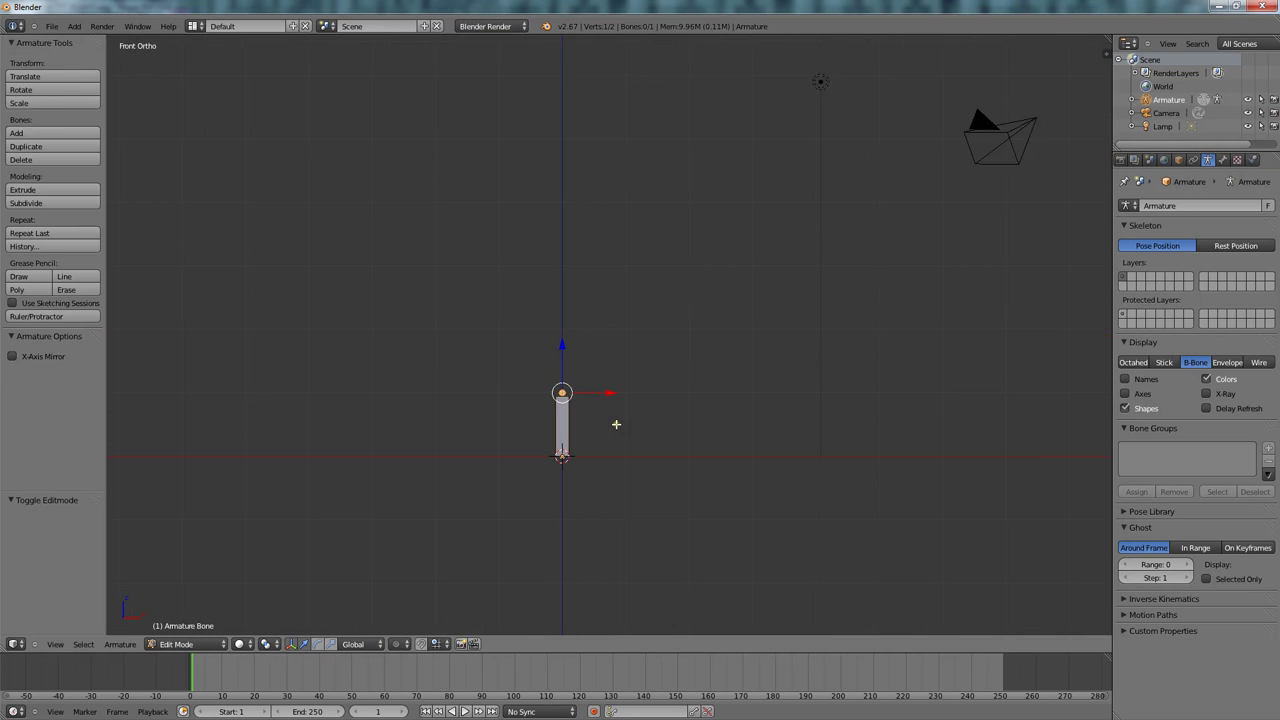
key("e")
right_click(571, 389)
key("e")
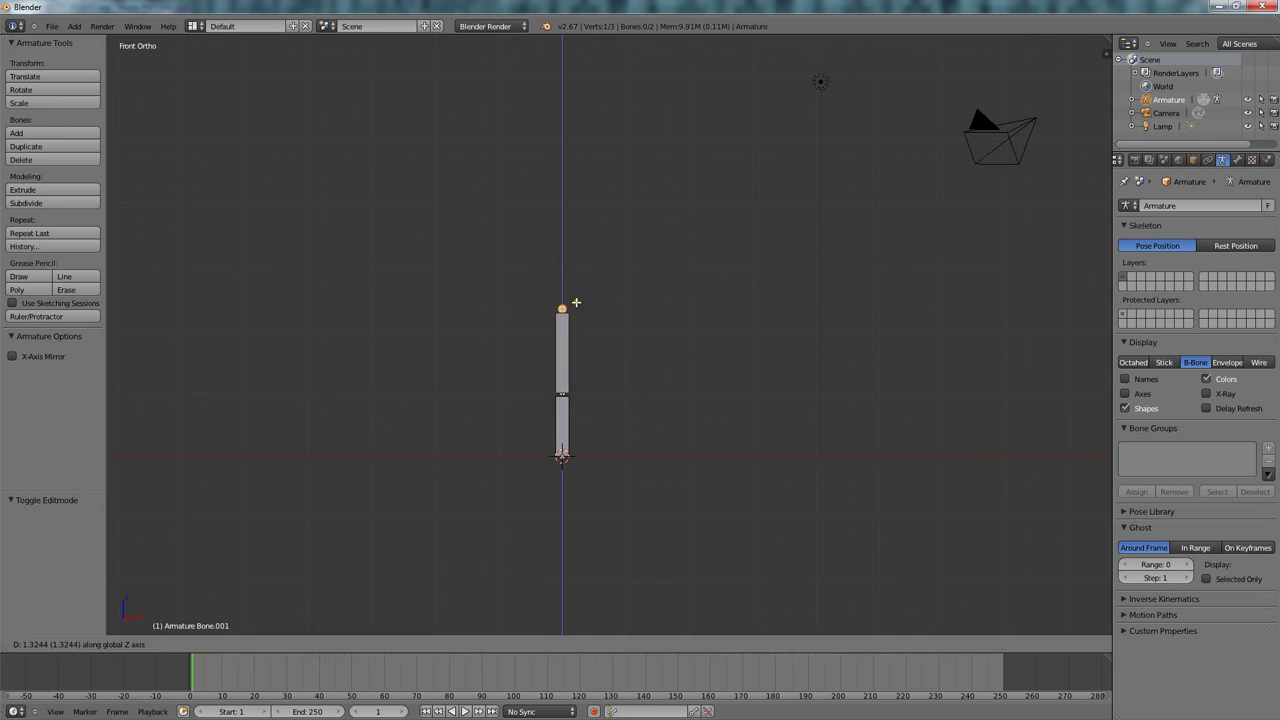
left_click(582, 271)
Move the joint between the two vertical bones up about 1.18 units along Z.
right_click(567, 398)
key("g")
right_click(568, 359)
right_click(560, 386)
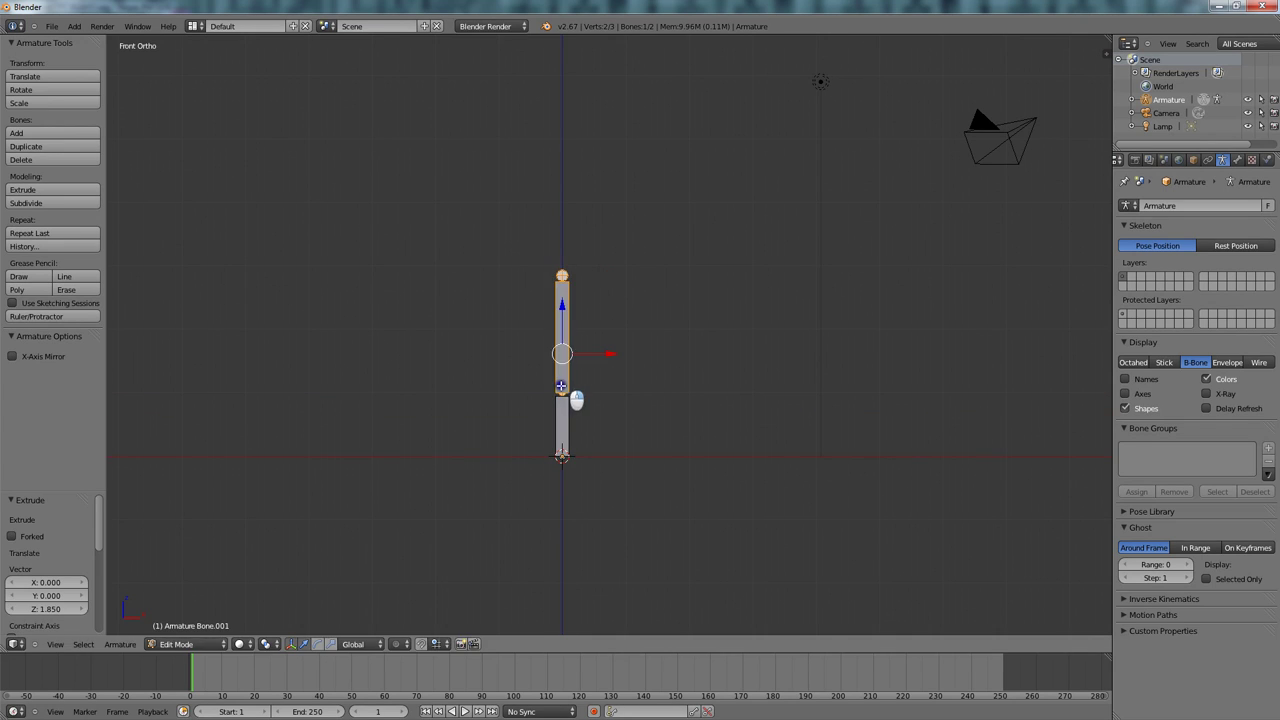
key("g")
right_click(562, 389)
right_click(563, 415)
right_click(563, 391)
key("g")
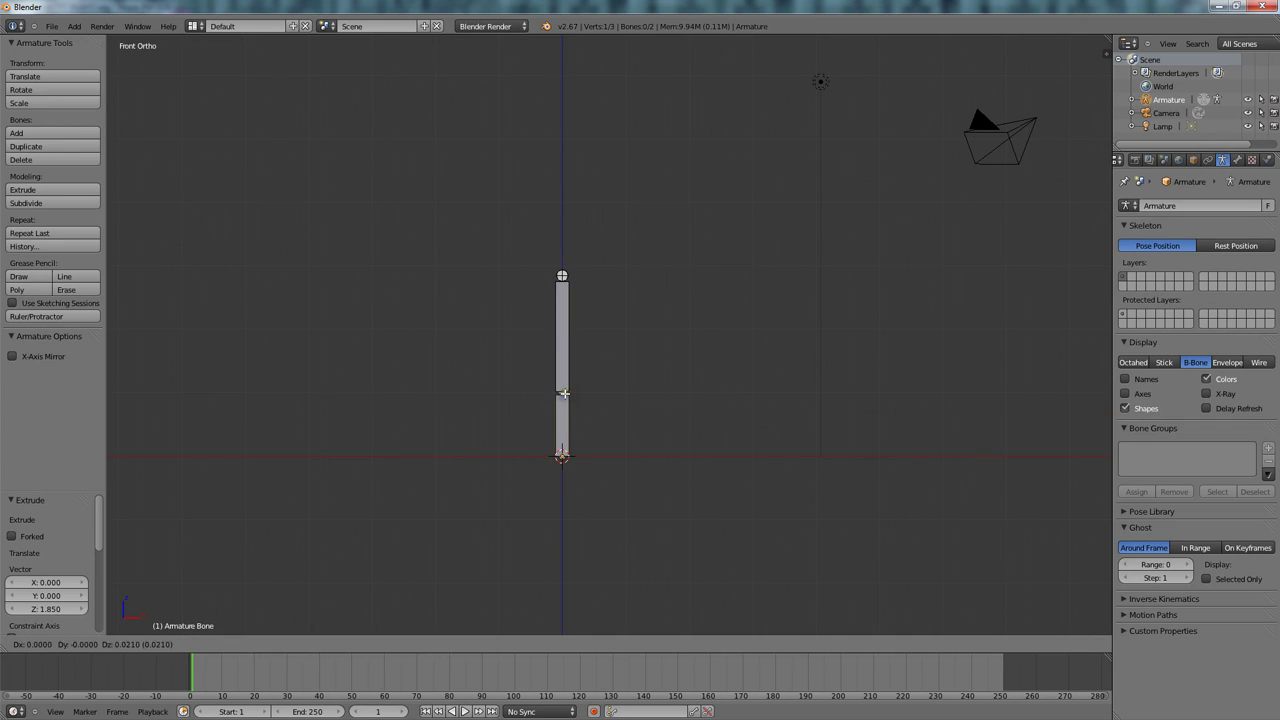
key("z")
left_click(571, 322)
Raise the upper vertical bone's tip about 0.97 units along Z.
right_click(559, 273)
key("g")
key("z")
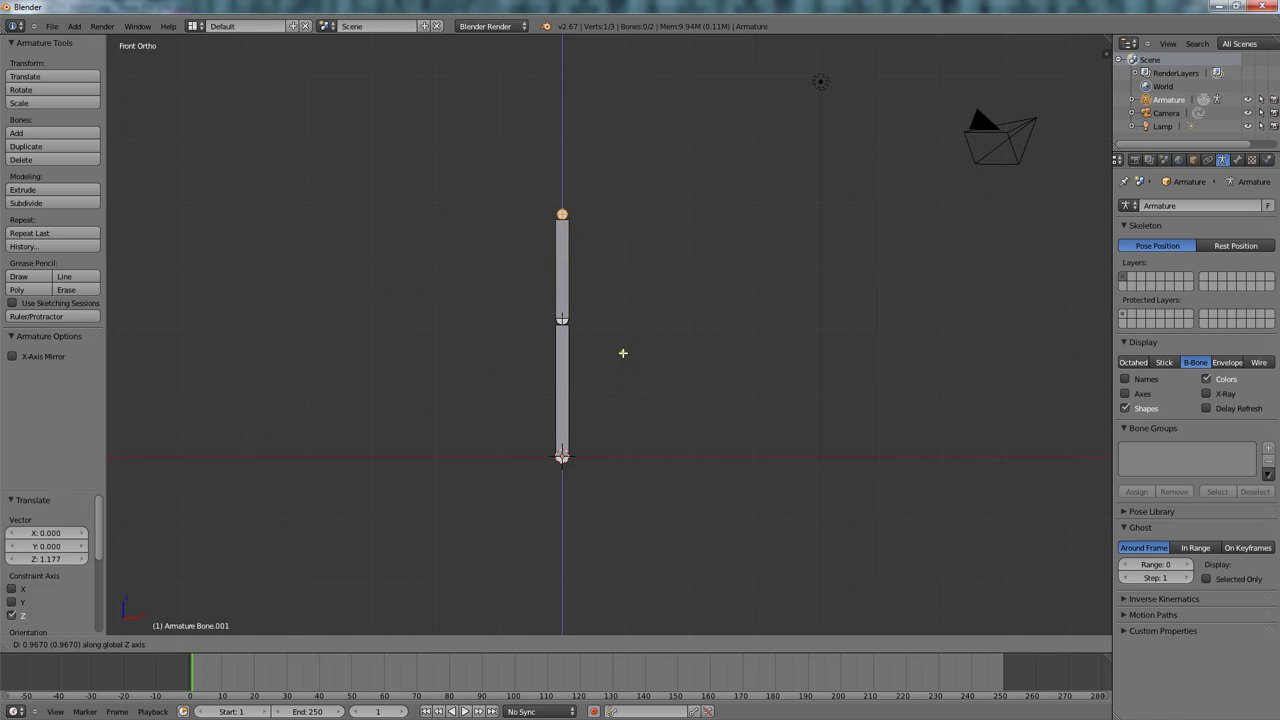
left_click(623, 351)
Extrude three arm bones from the top: a short diagonal, a nearly horizontal one about 2.06 units long, and a downward one about 1.42 units long.
key("e")
left_click(669, 286)
key("e")
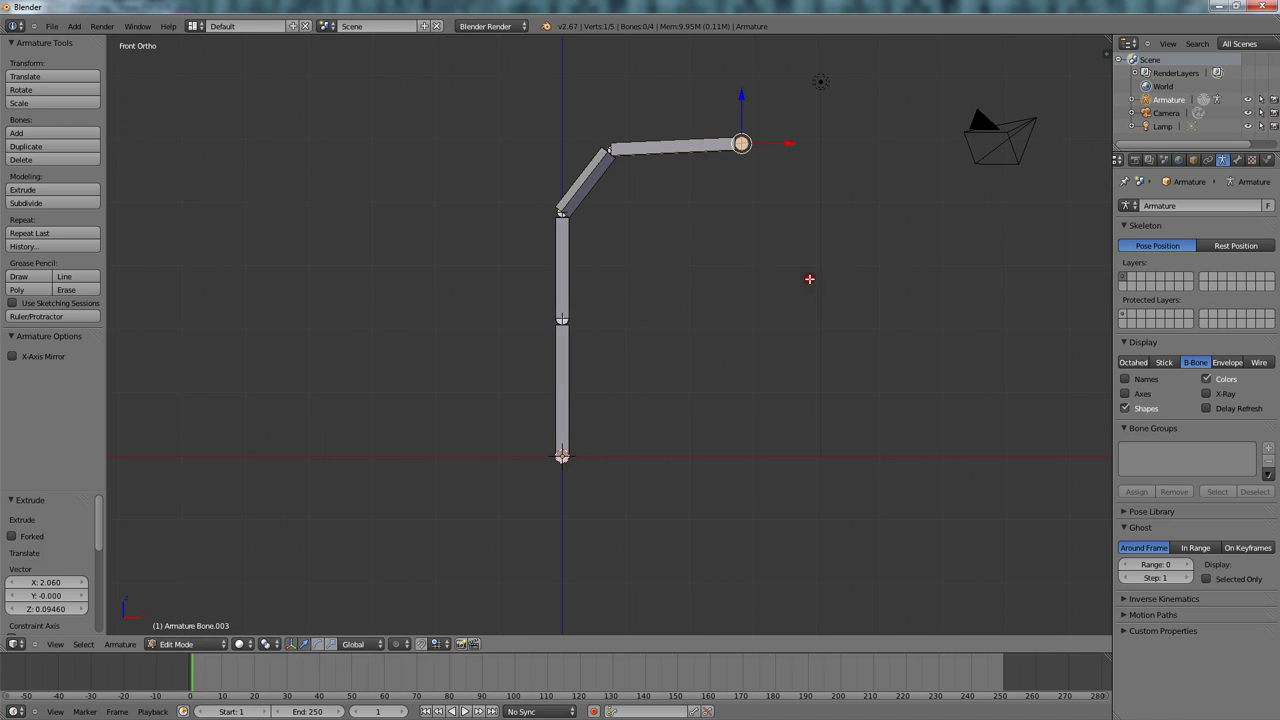
left_click(812, 281)
key("e")
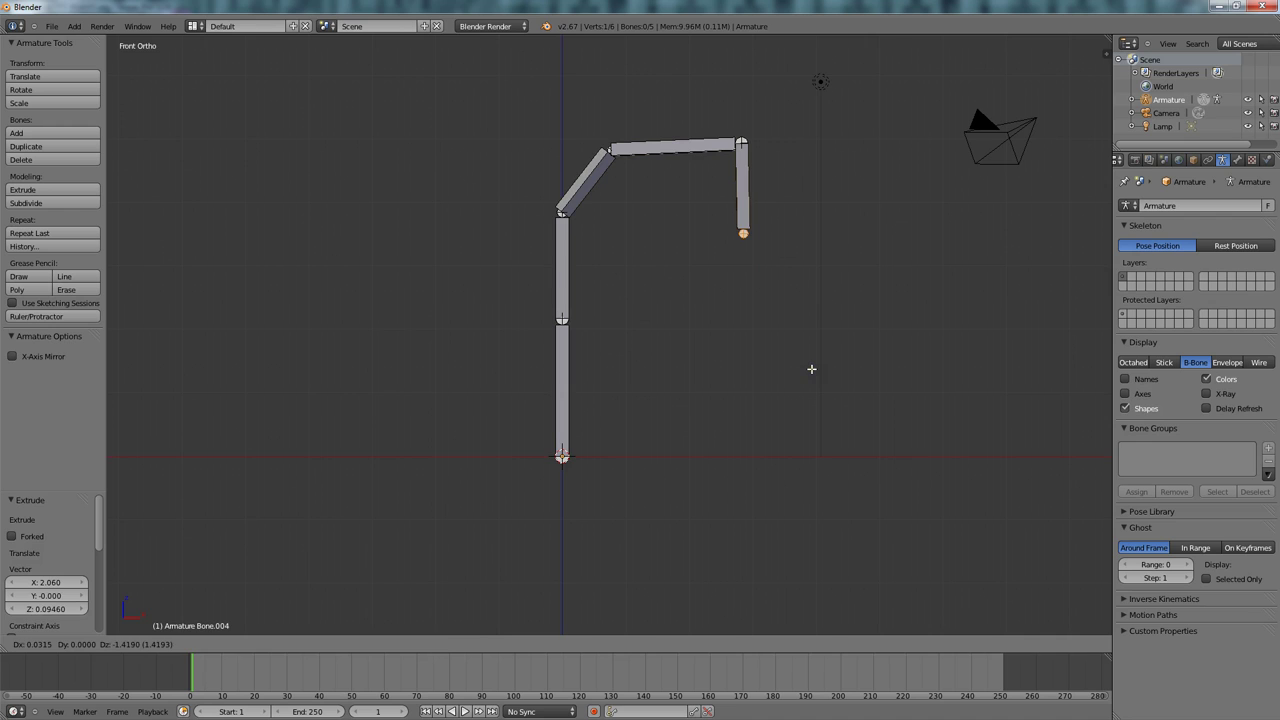
left_click(811, 369)
Extrude a first claw bone 0.8 units down from the arm's end and move its tip about 0.69 units along Y.
key("e")
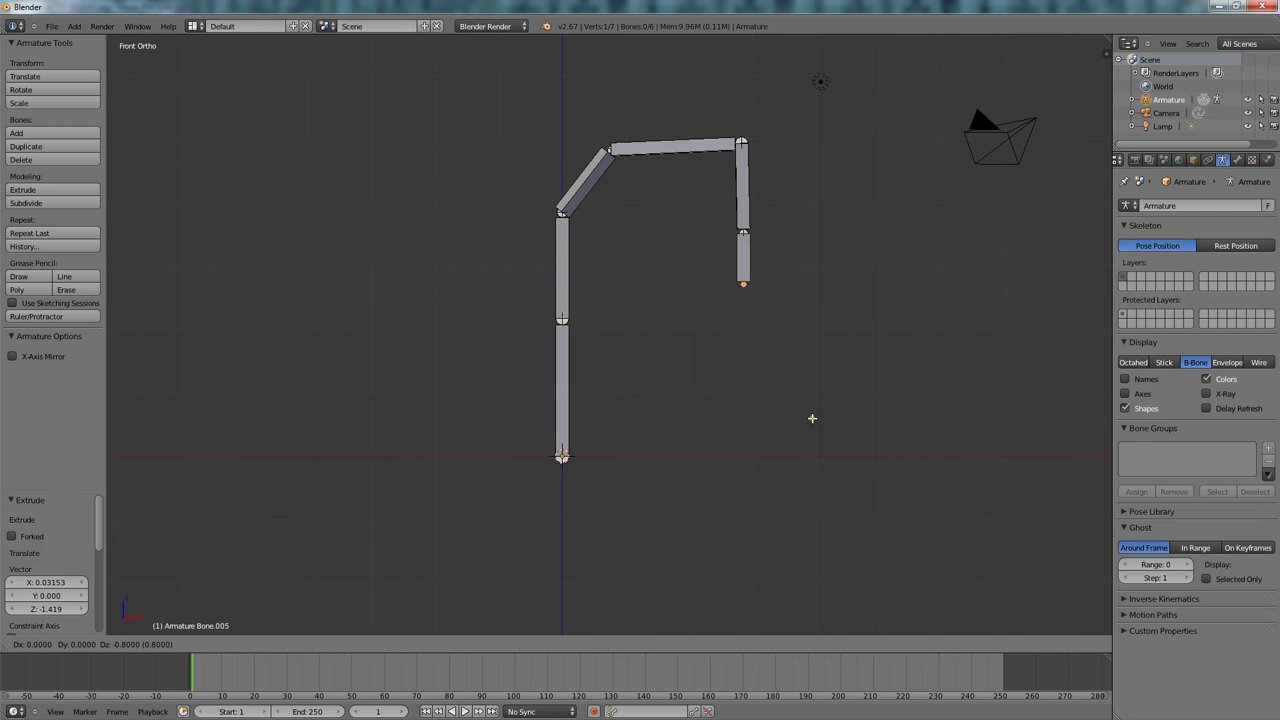
left_click(812, 418)
middle_click_drag(812, 418, 697, 406)
key("g")
key("y")
left_click(718, 377)
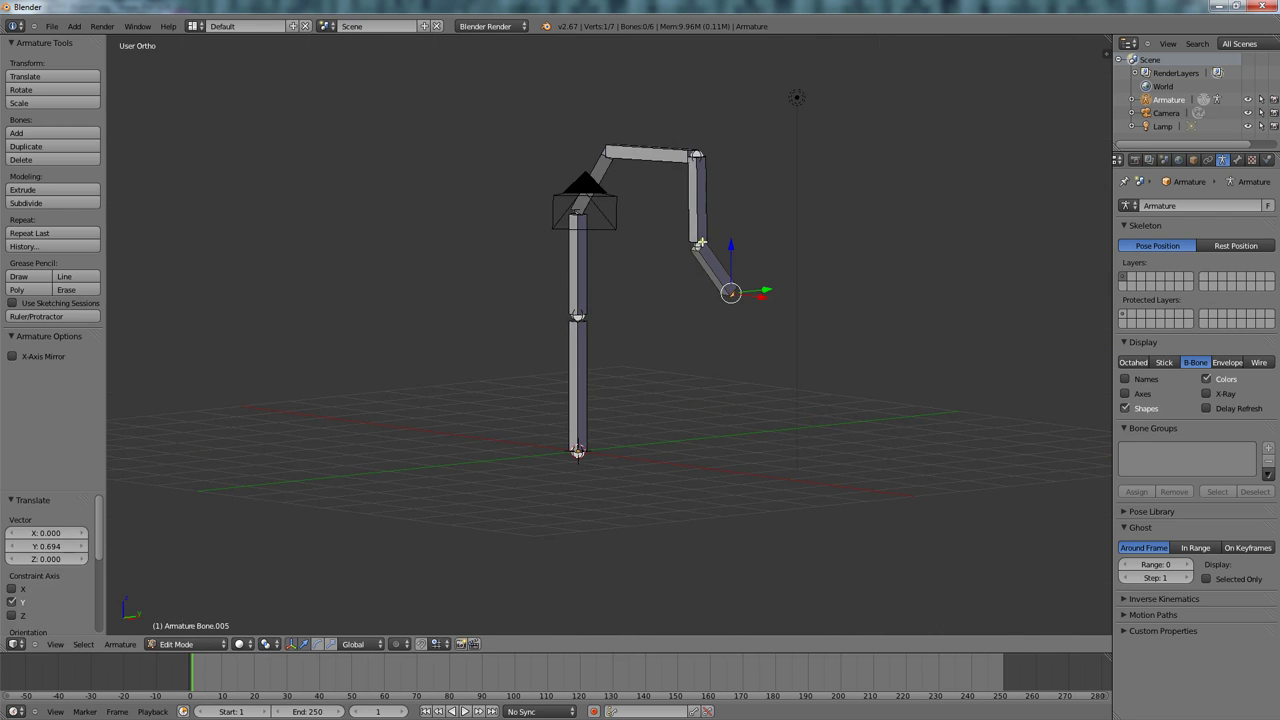
Extrude a second claw bone about 0.92 units down from the same joint and move its tip about 0.81 units along negative Y.
key("e")
key("z")
left_click(698, 305)
key("g")
key("y")
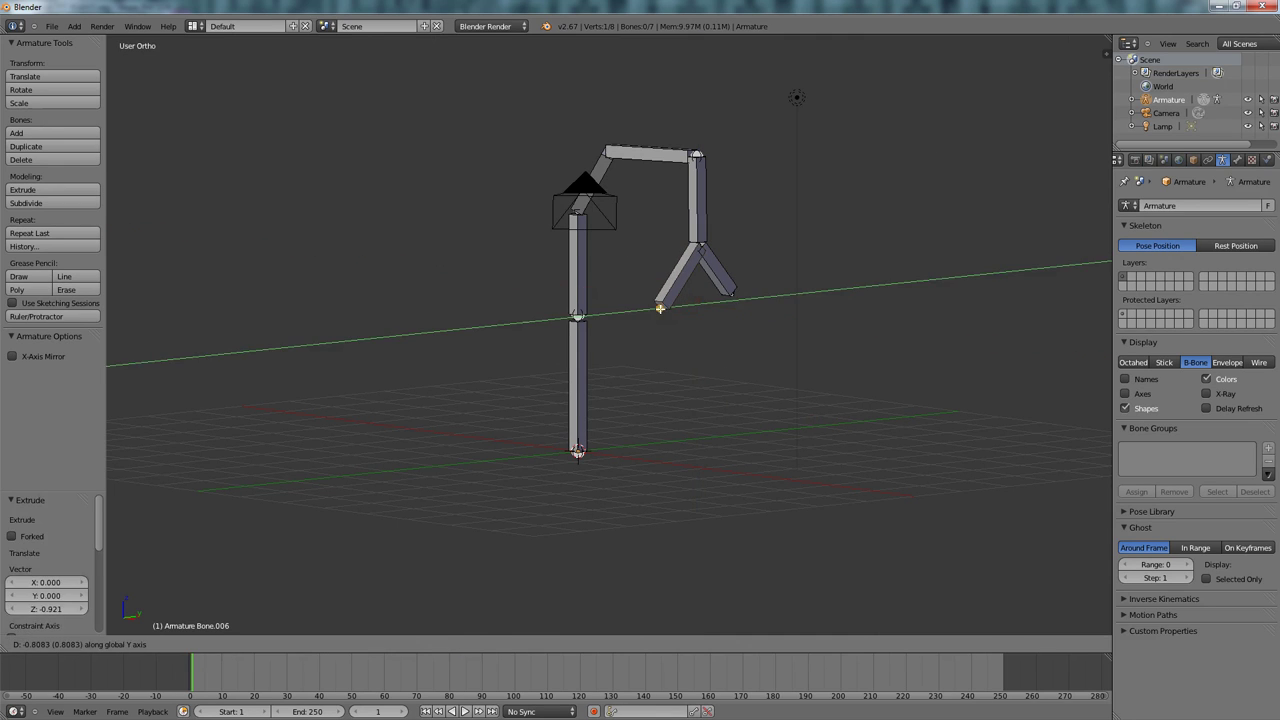
left_click(661, 308)
Extrude both claw tips together about 0.83 units straight down along Z.
right_click(730, 301, "shift")
key("e")
key("z")
left_click(730, 354)
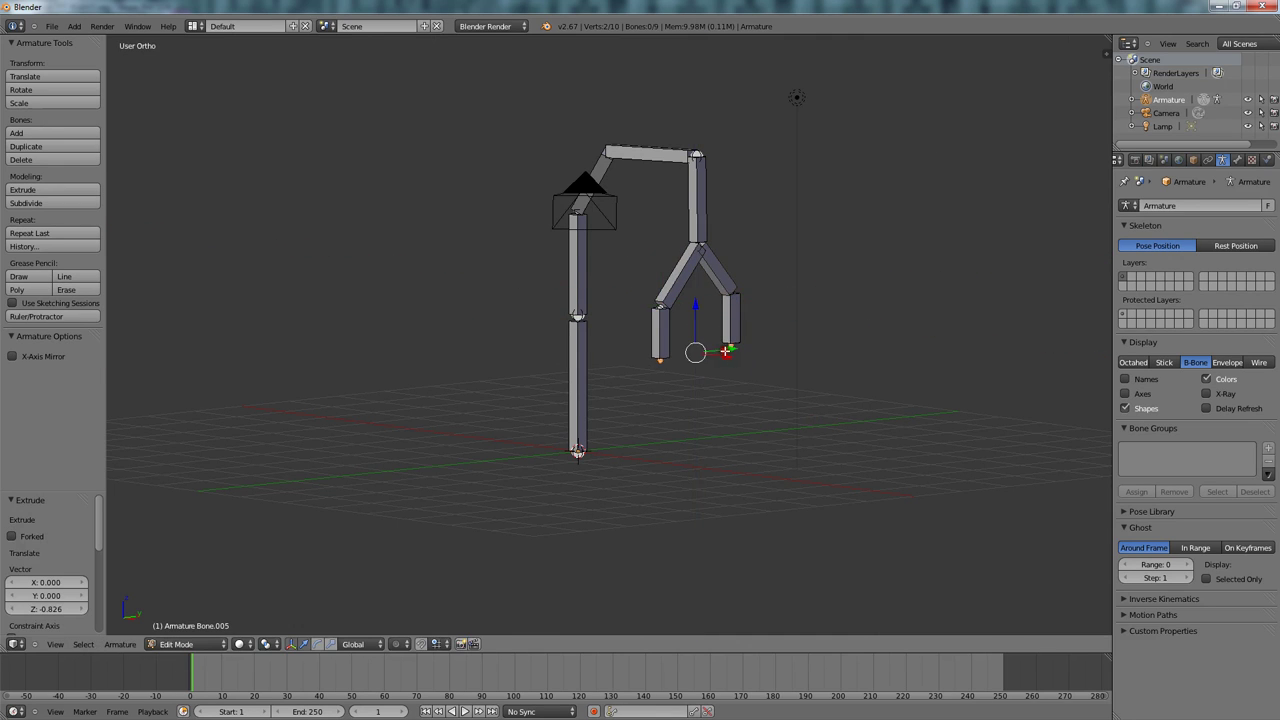
middle_click_drag(730, 354, 756, 348)
Return to Object Mode, add a cube, and move it 2.8 units along X and 1 unit along Z beneath the claw.
key("KP_1")
key("shift+a")
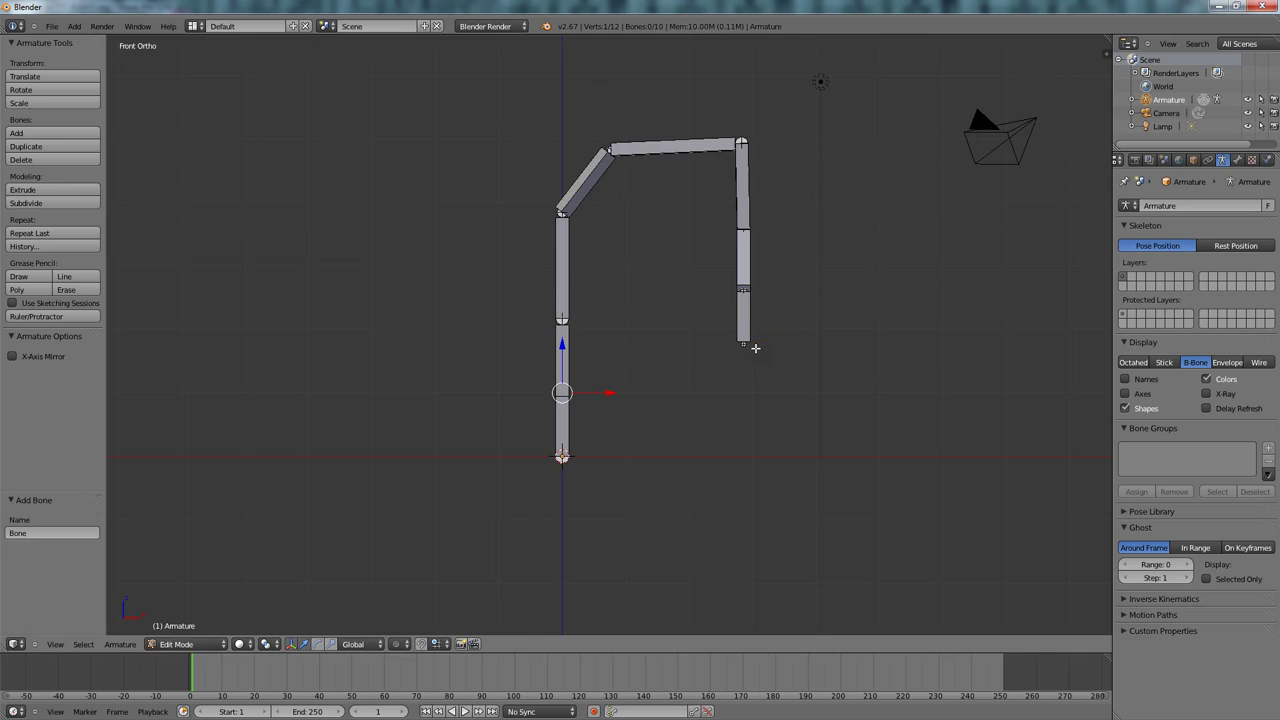
key("Tab")
key("shift+a")
mouse_move(690, 282)
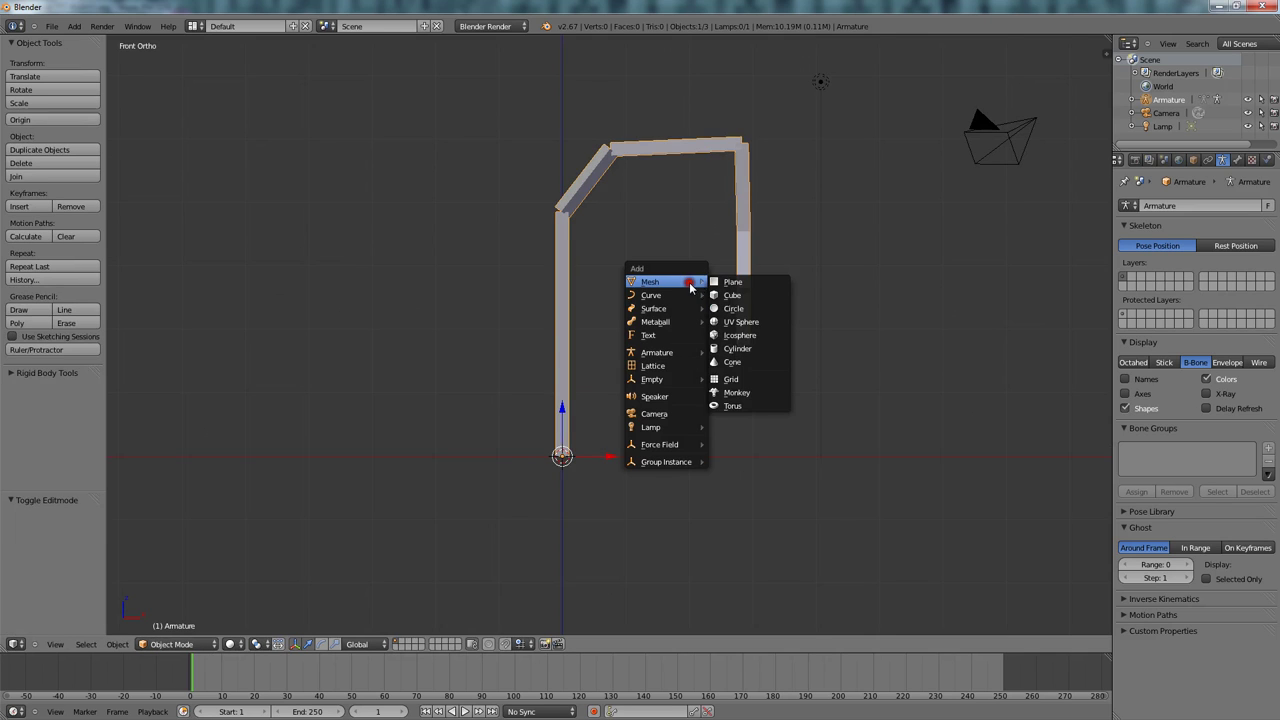
left_click(745, 296)
key("g")
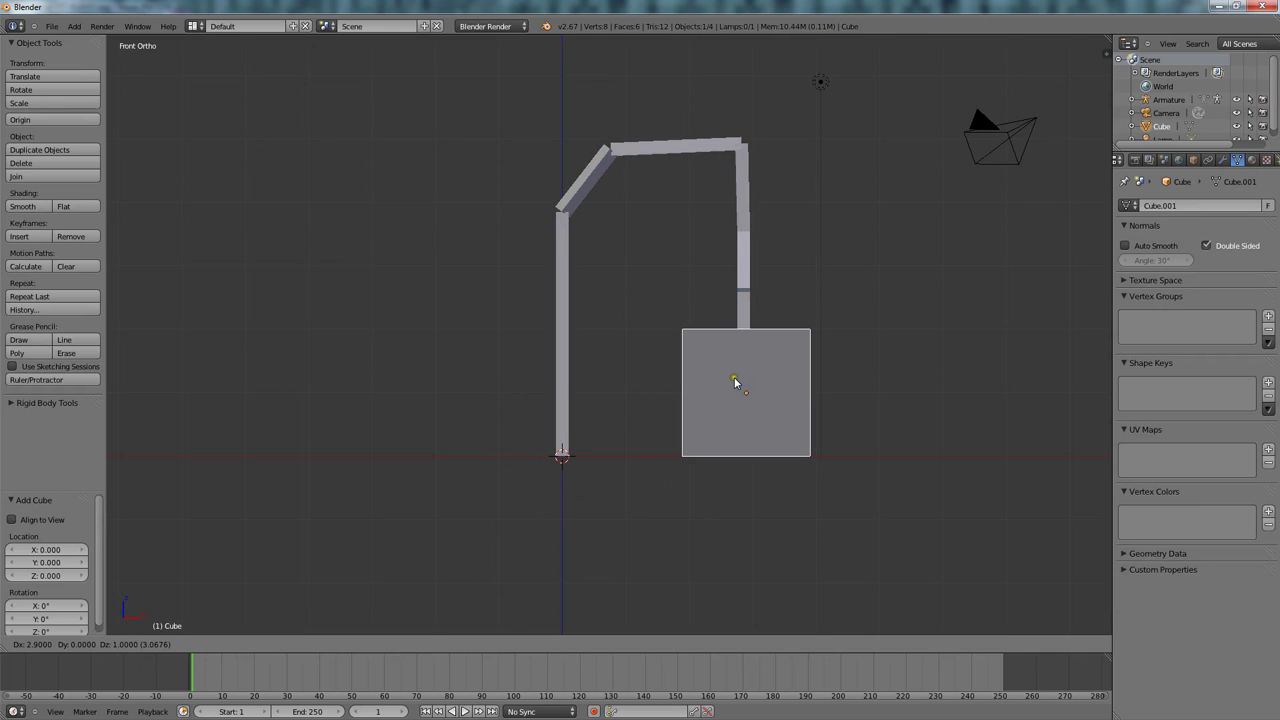
left_click(728, 376)
Put the armature in Pose Mode, then rotate the horizontal arm bone and rotate the diagonal bone about -27° to lift the claw.
right_click(557, 178)
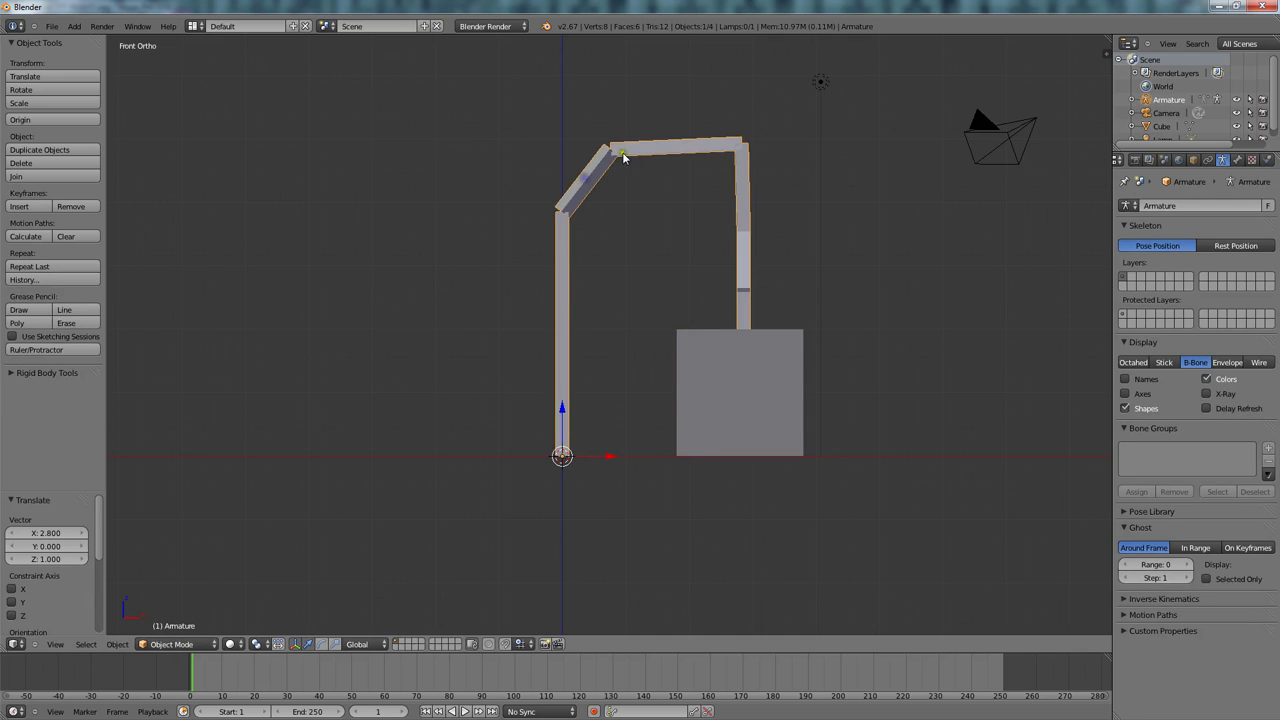
left_click(172, 644)
left_click(190, 604)
right_click(665, 152)
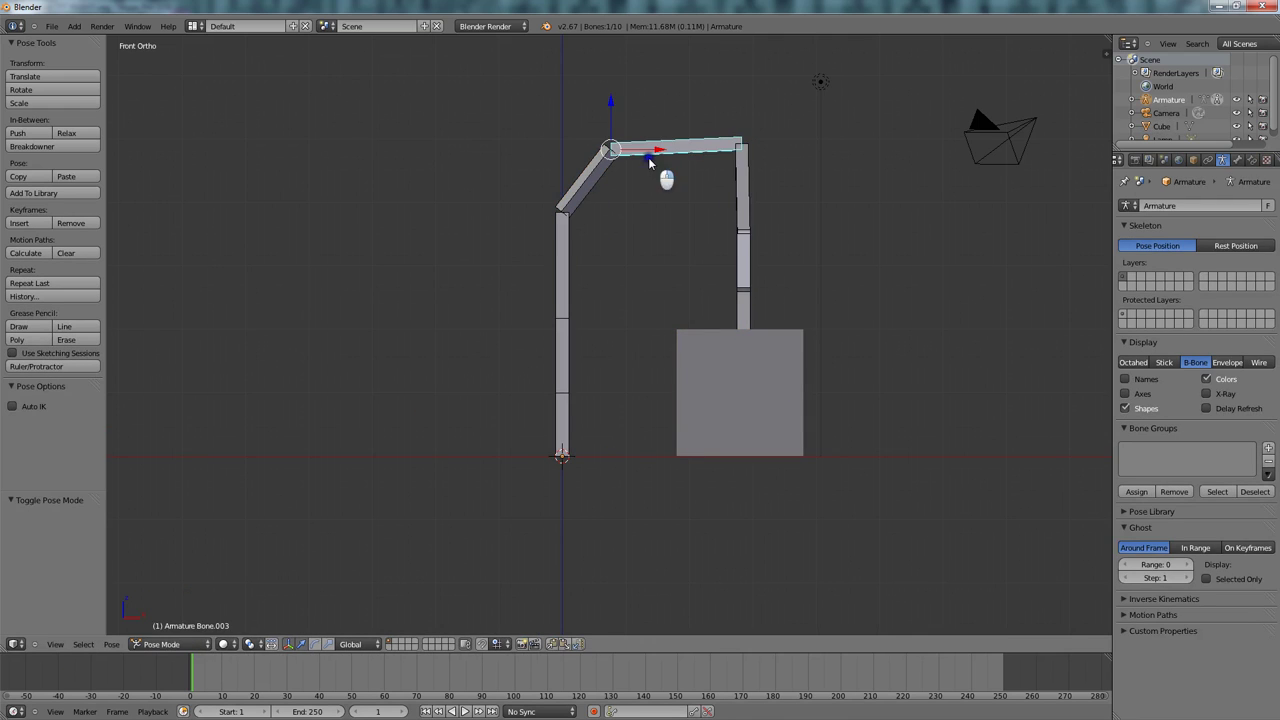
key("r")
left_click(704, 142)
right_click(589, 178)
key("r")
left_click(568, 150)
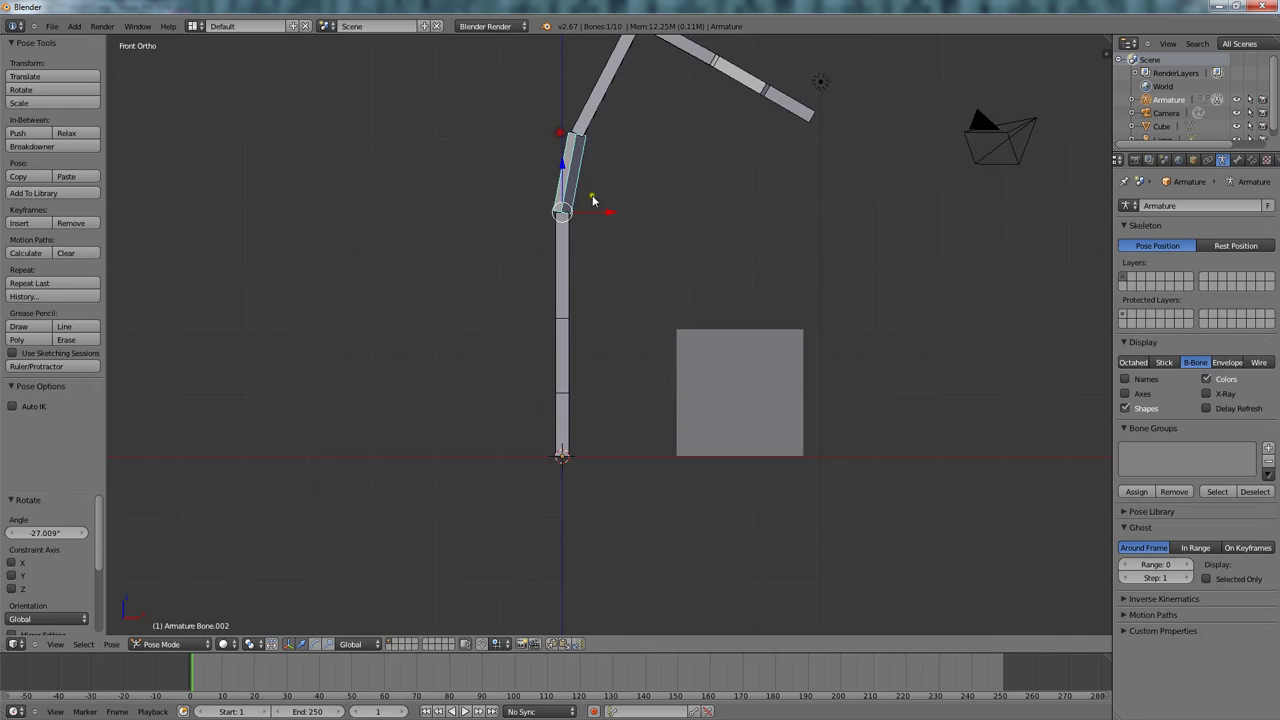
Select all the armature's bones and insert a keyframe for the raised pose at frame 1.
scroll(628, 233, "down", 2)
key("a")
key("a")
key("i")
left_click(631, 229)
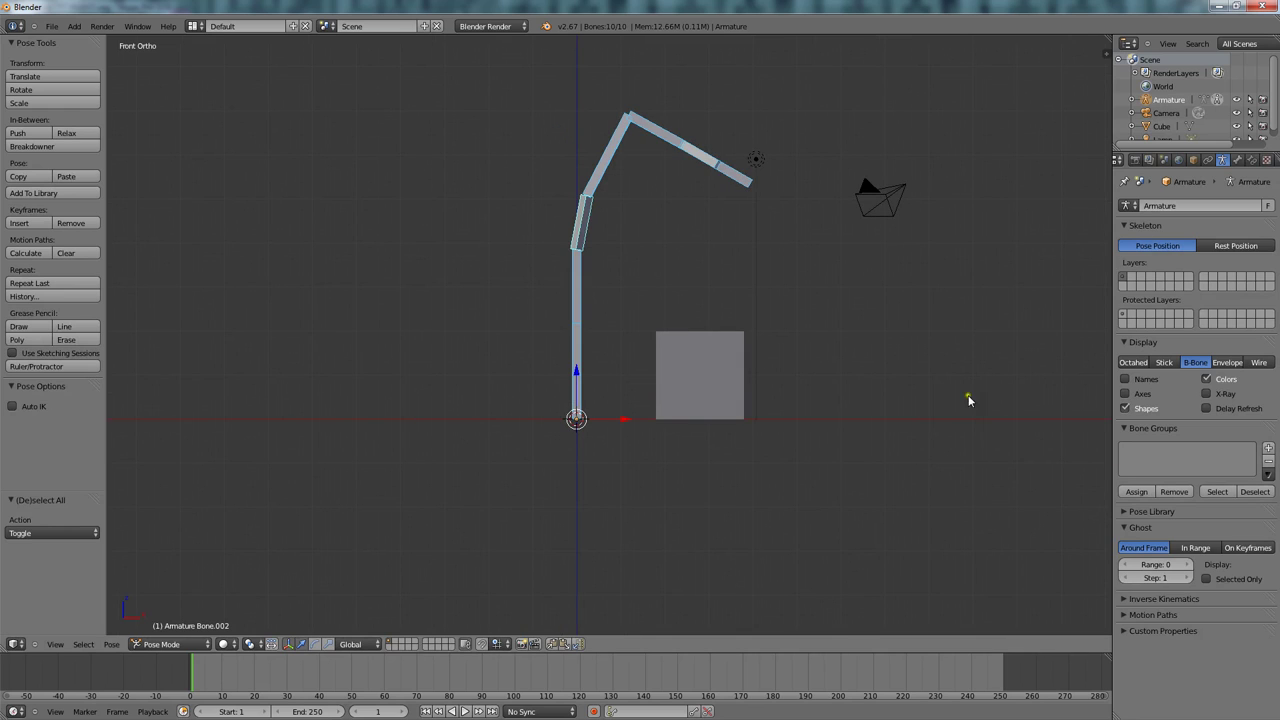
key("i")
left_click(796, 184)
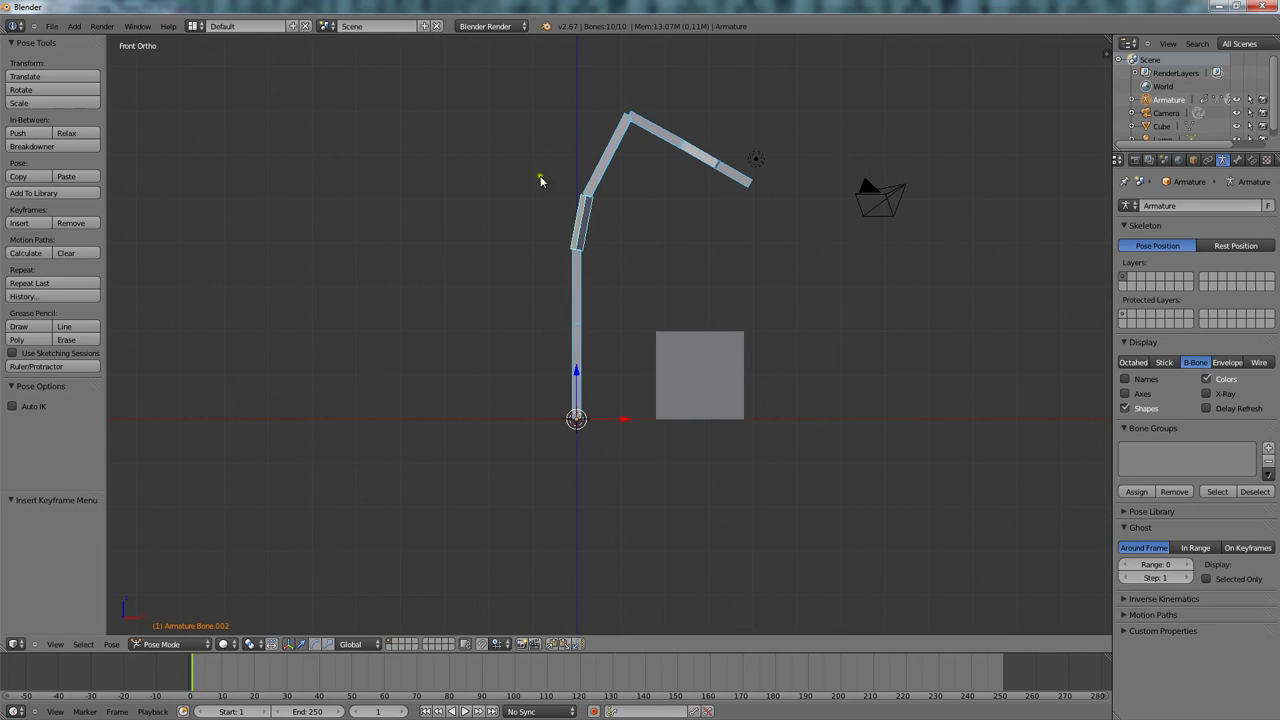
At frame 10, rotate the short bone above the vertical post about 60° and the following arm bone about 12°.
left_click(216, 675)
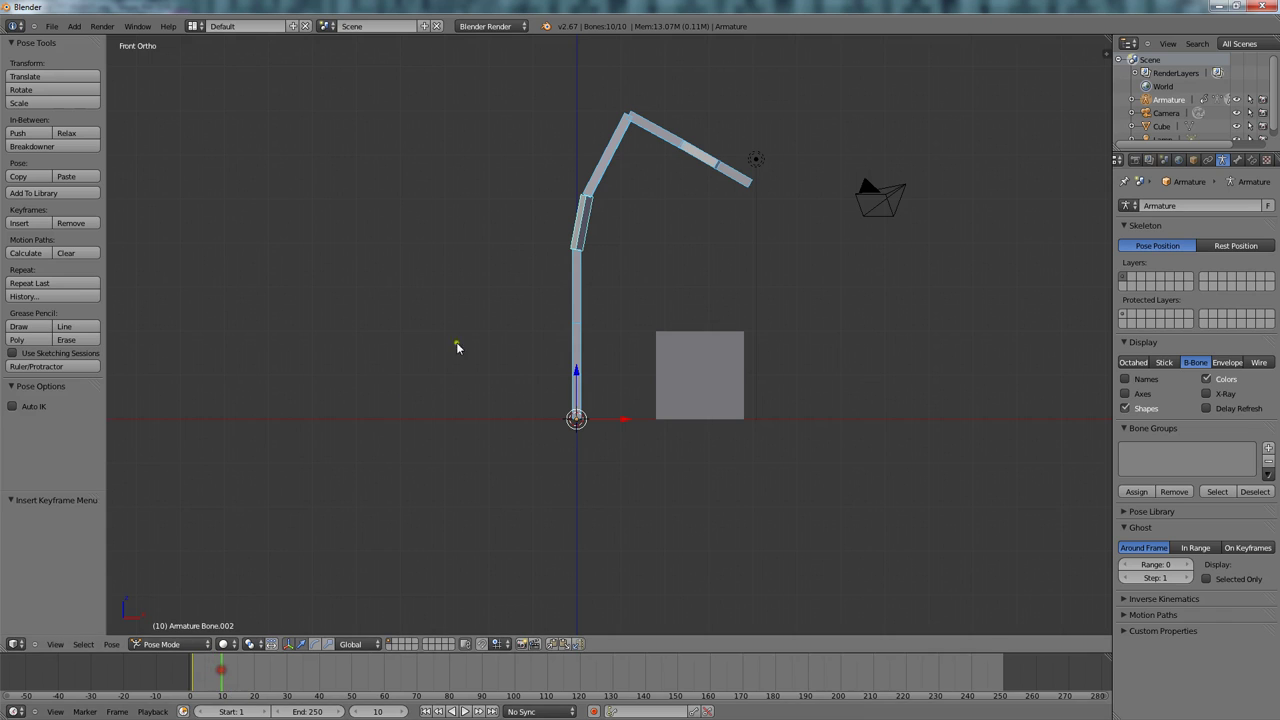
key("r")
left_click(634, 260)
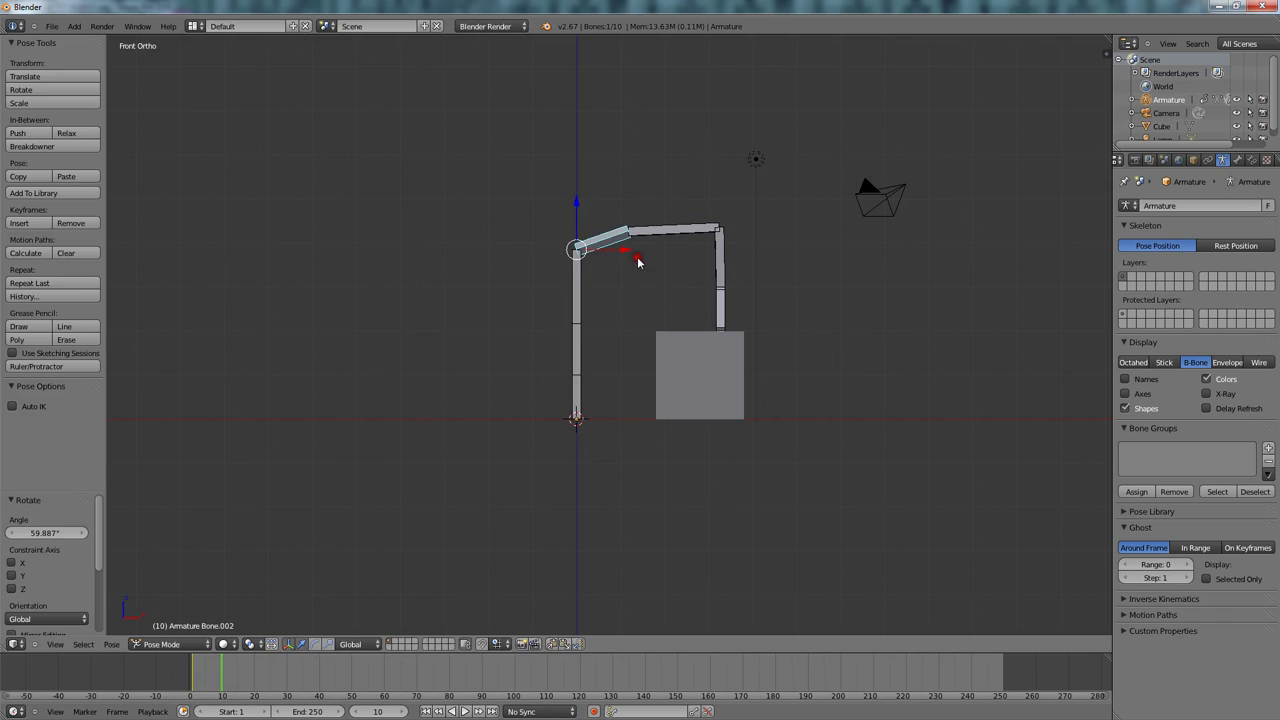
right_click(658, 238)
key("r")
left_click(637, 241)
Rotate the upper post bone about -9.6° and the hanging bone above the claw about -2.7°.
right_click(580, 278)
key("r")
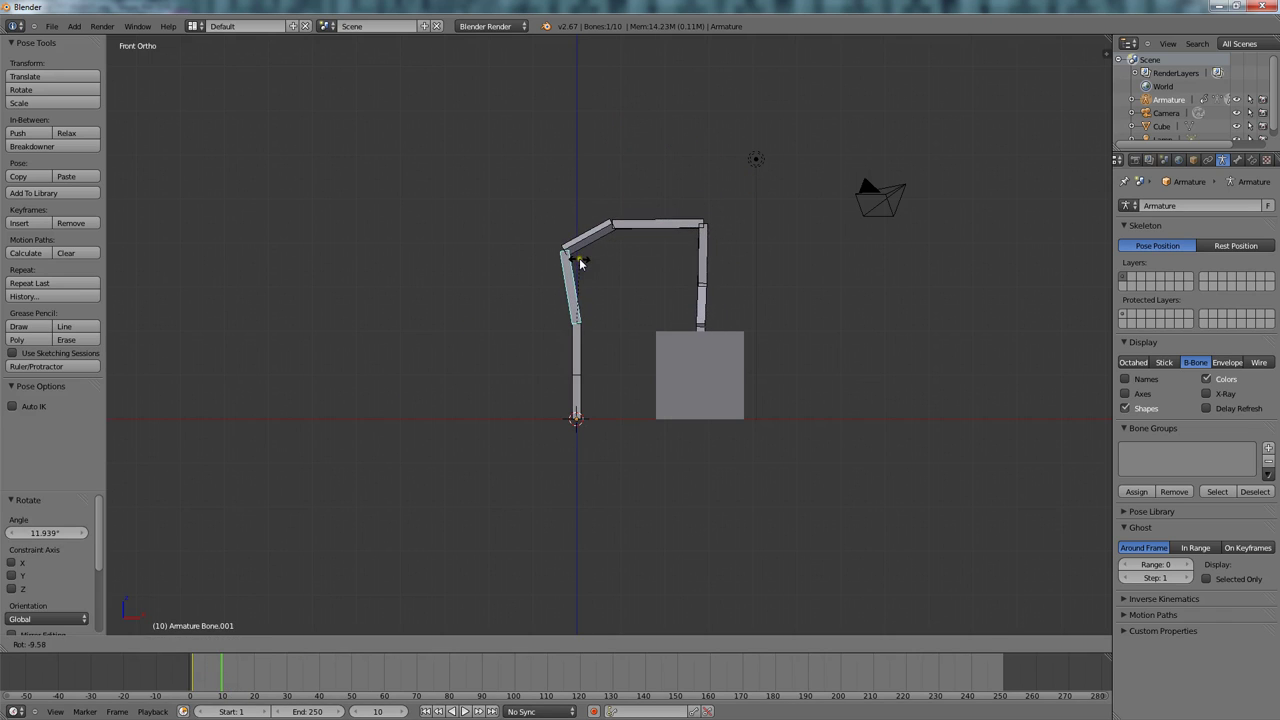
left_click(580, 263)
right_click(703, 264)
key("r")
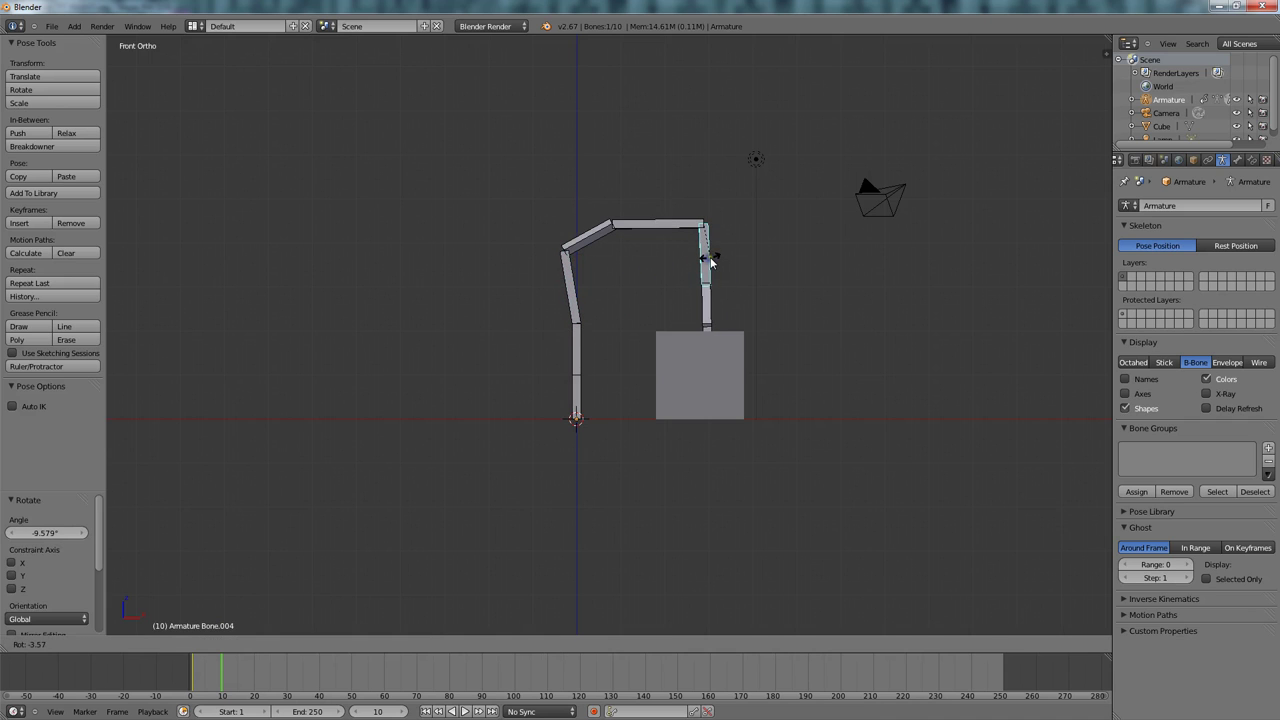
left_click(708, 262)
In the right view, rotate the claw's two upper bones outward to open it, the first by about -21°.
middle_click_drag(708, 262, 686, 300)
right_click(648, 324)
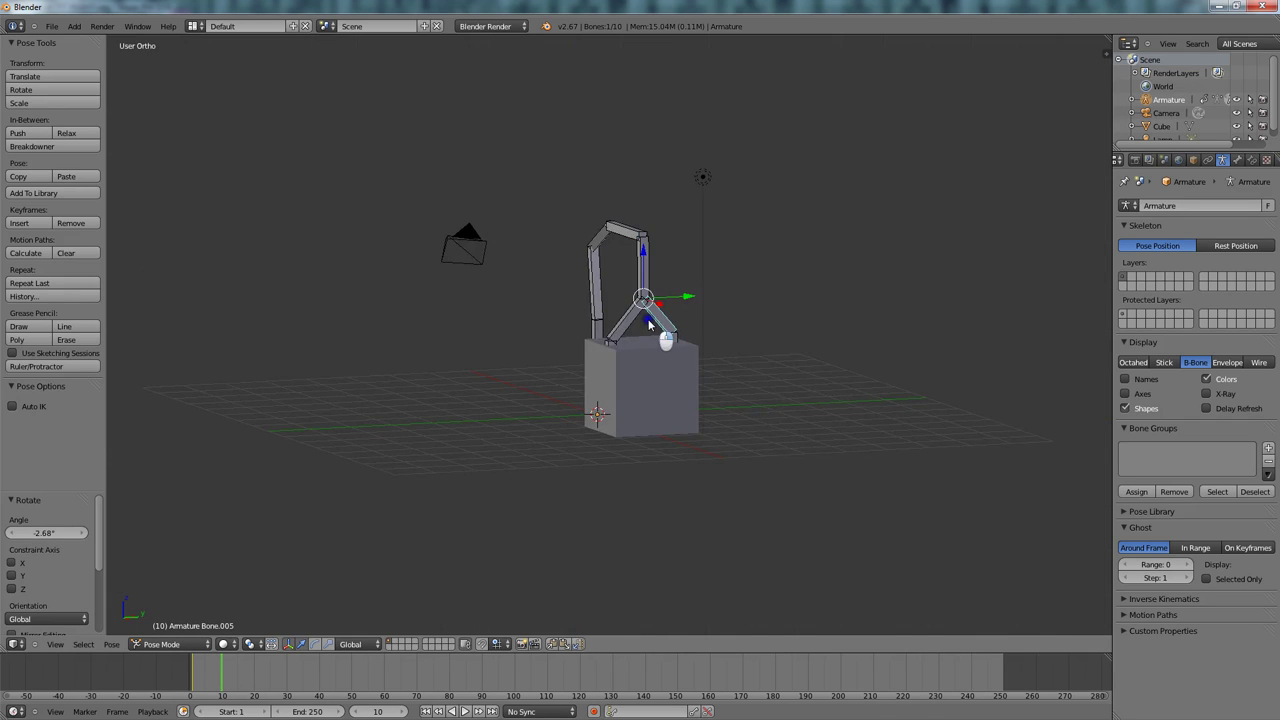
key("KP_3")
key("r")
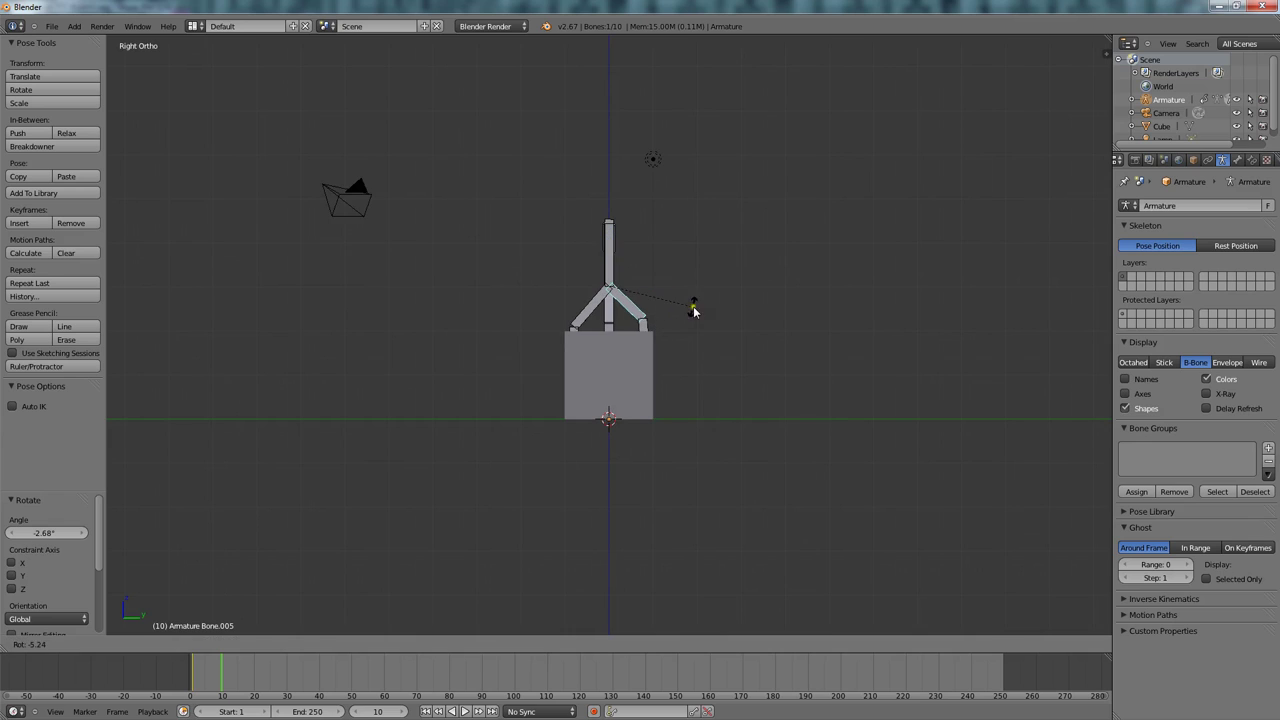
left_click(710, 283)
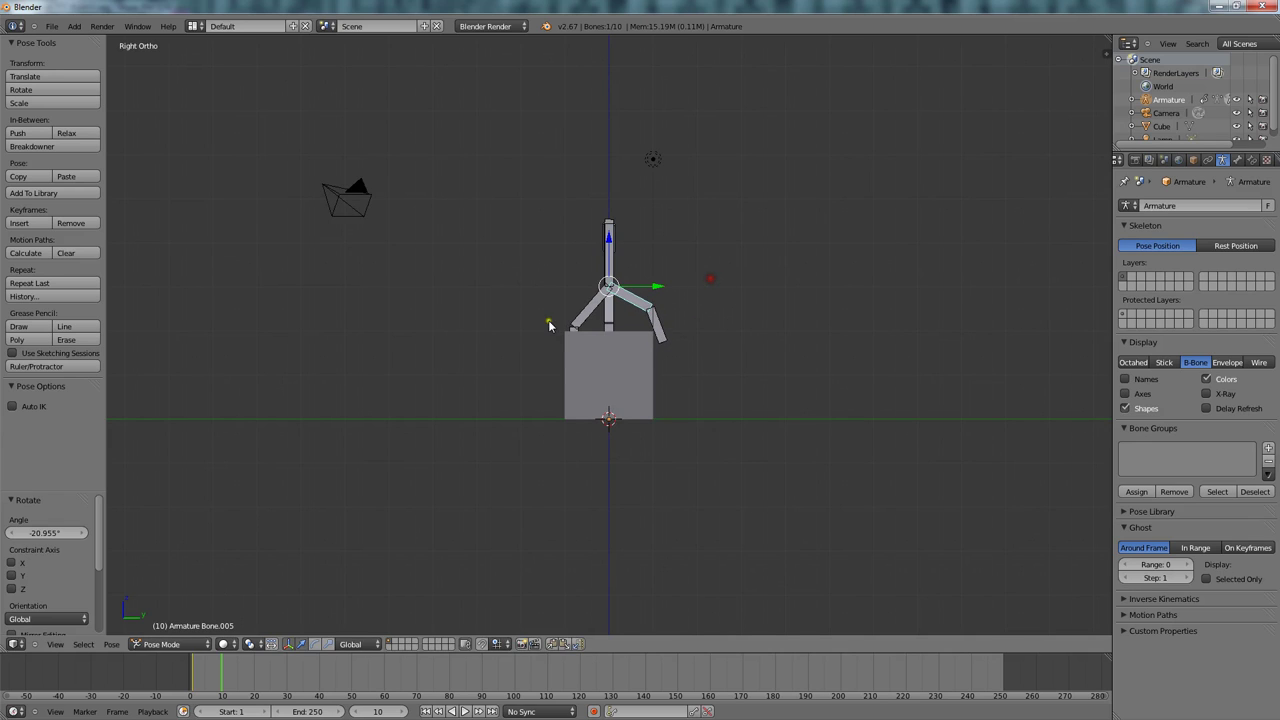
right_click(580, 320)
key("r")
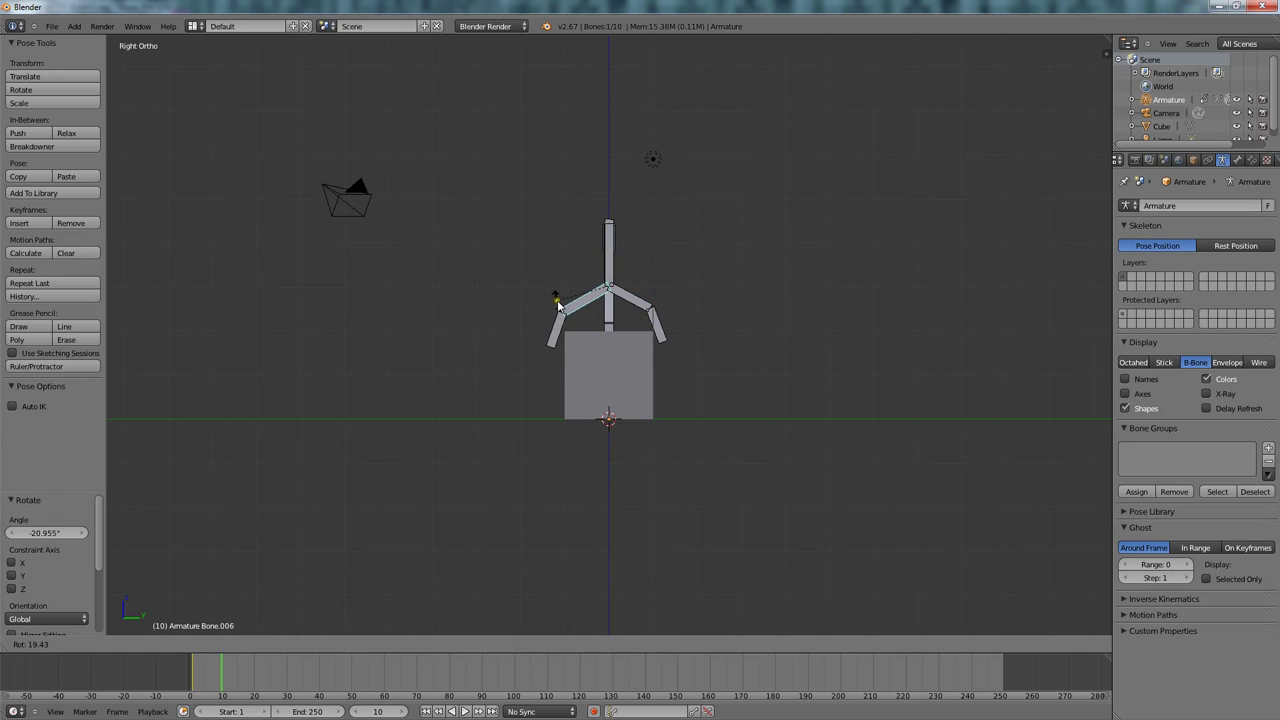
left_click(578, 318)
Select all the armature's bones and insert a keyframe for the lowered, open-claw pose at frame 10.
key("a")
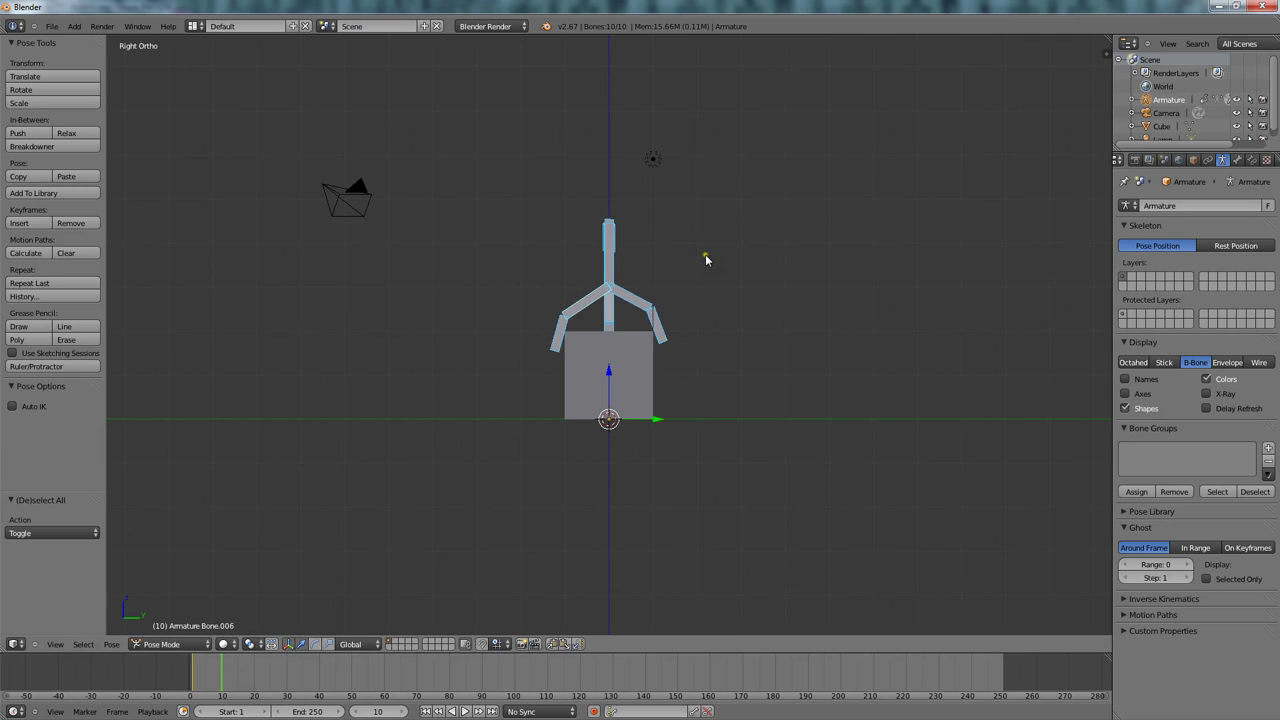
key("i")
left_click(705, 254)
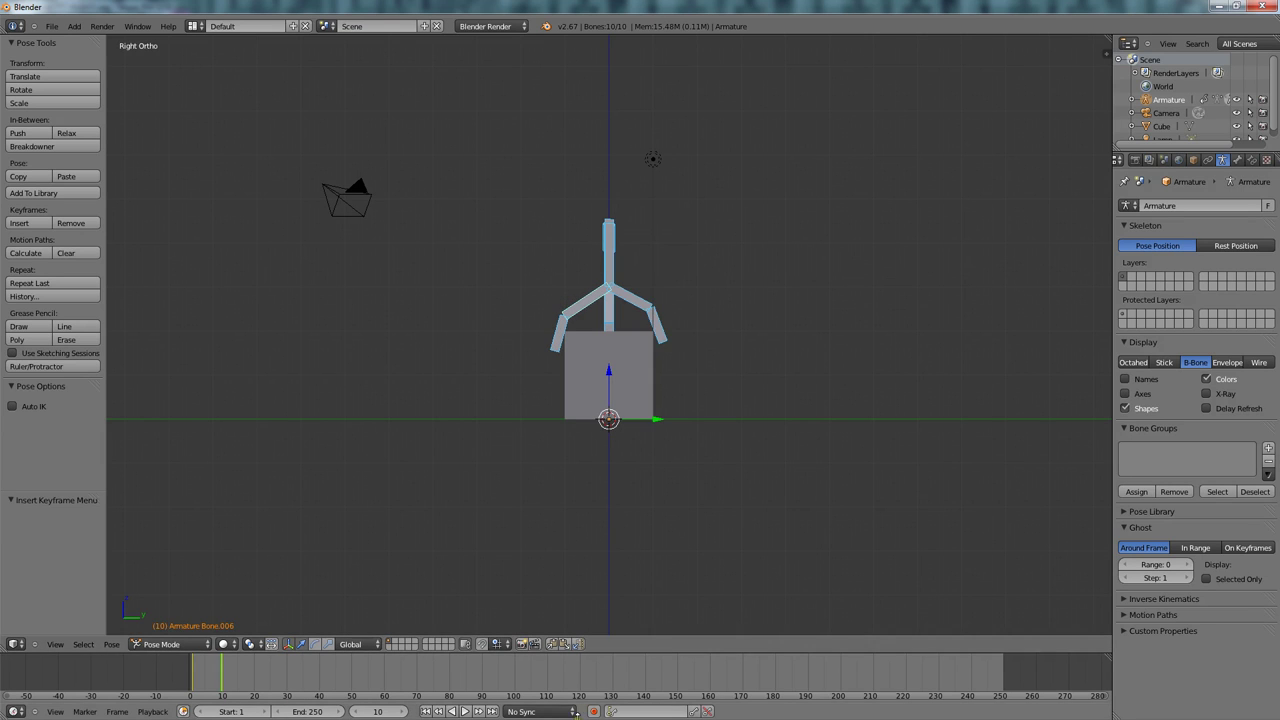
left_click(332, 674)
key("r")
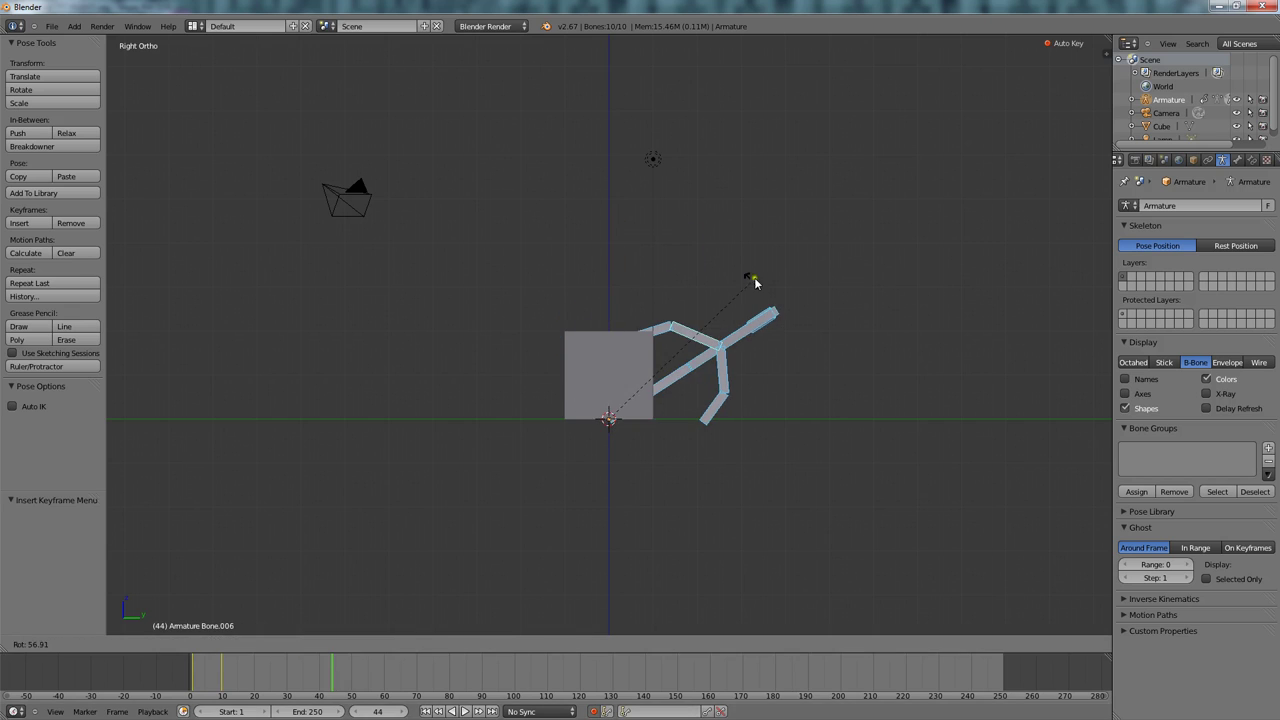
left_click(757, 277)
key("ctrl+z")
Scrub through the animation between the first two keyframes and set the current frame to 20.
left_click_drag(170, 679, 219, 673)
middle_click_drag(720, 480, 812, 494)
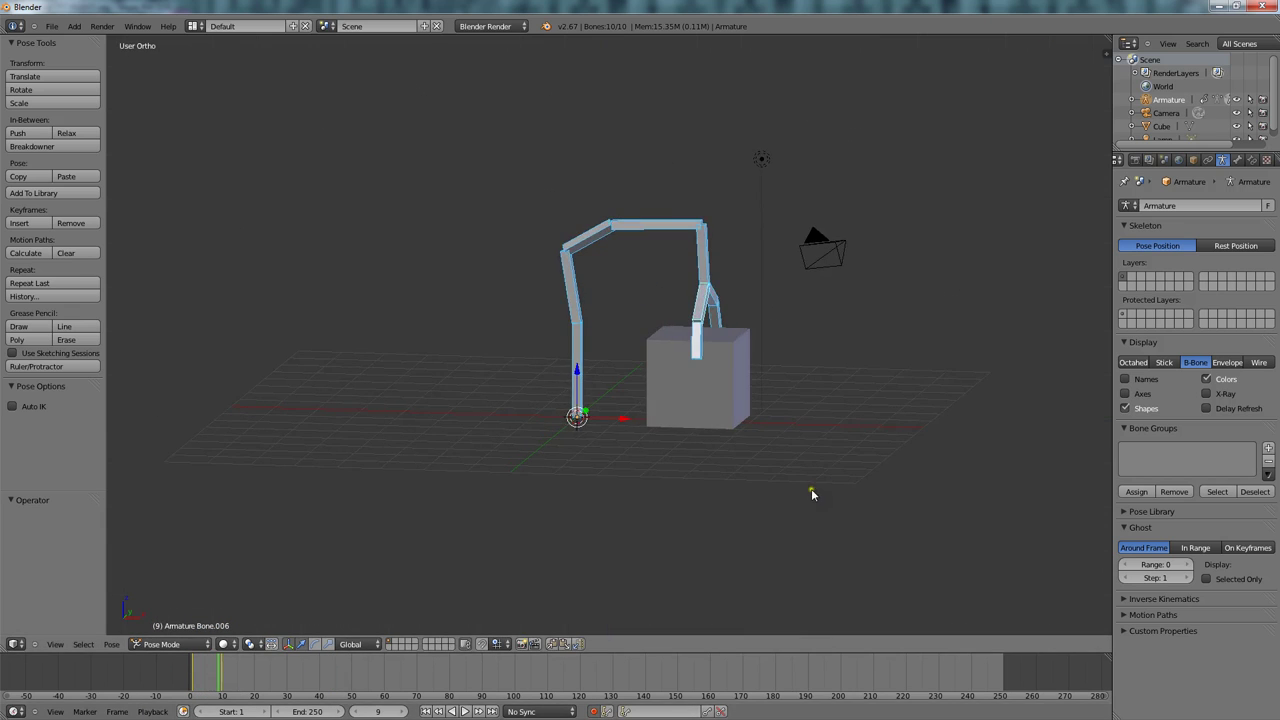
key("Right")
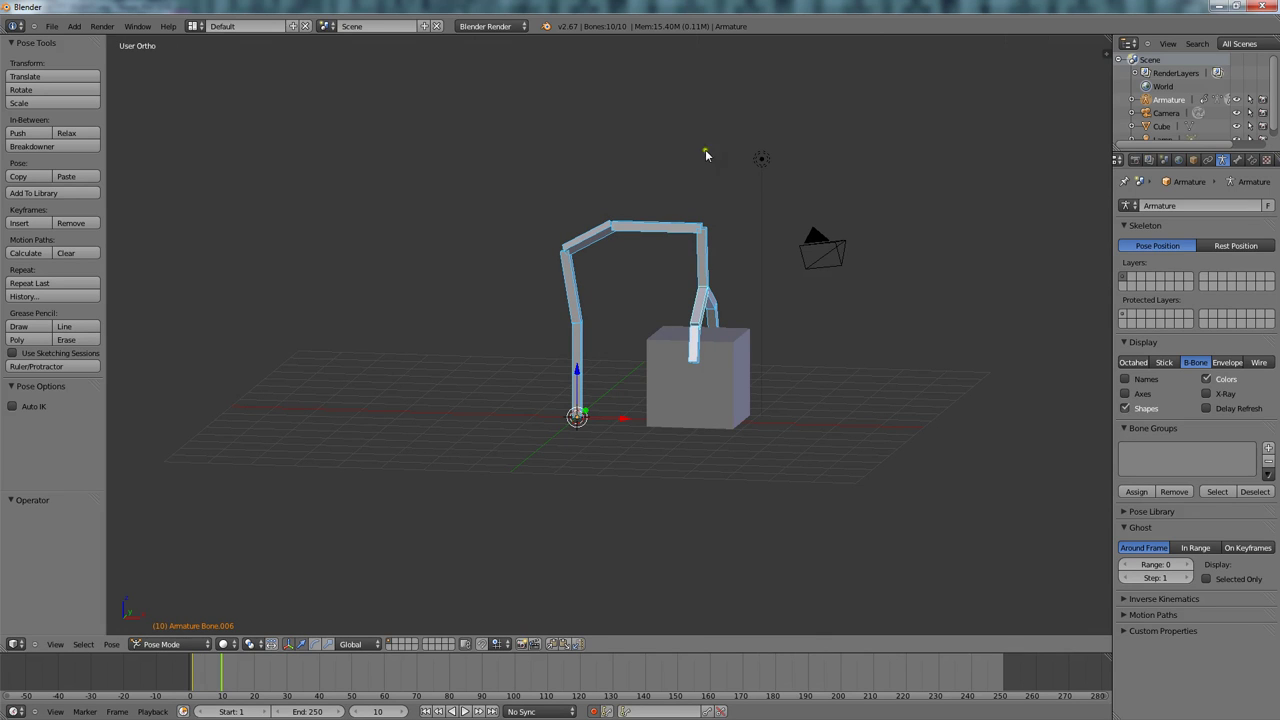
key("Right")
right_click(649, 226)
key("r")
right_click(762, 212)
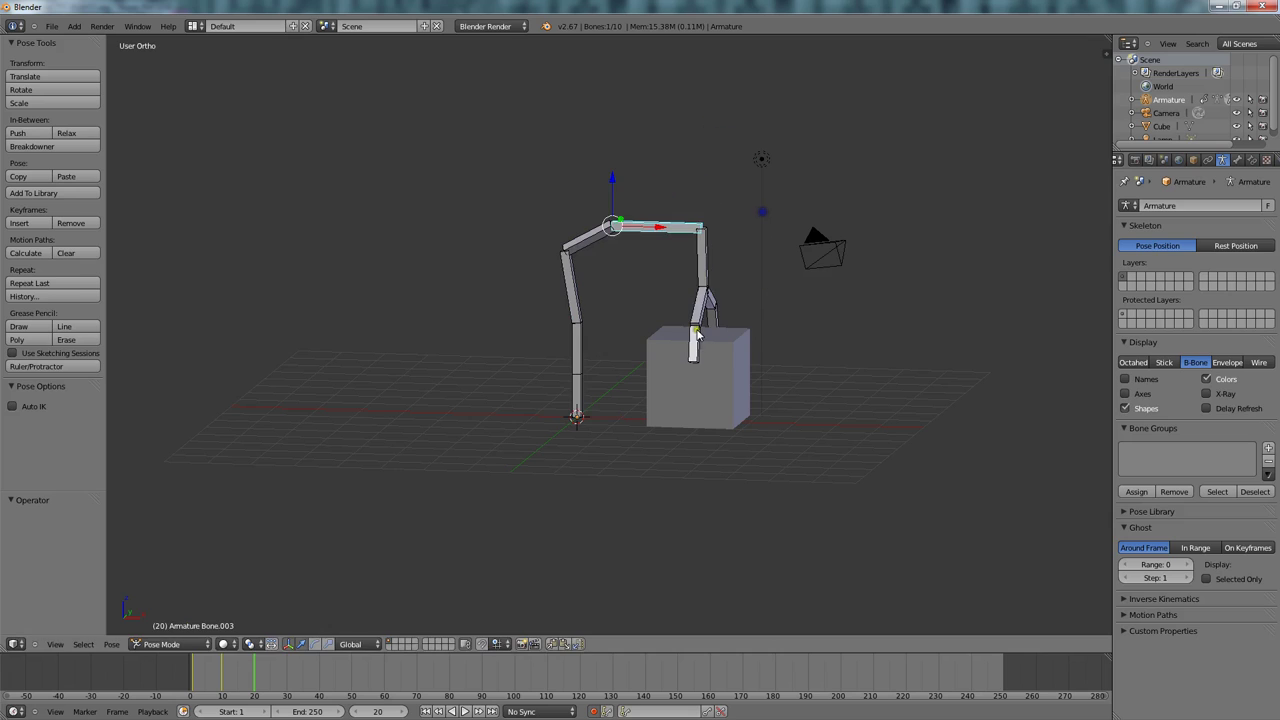
Try to parent the cube to the hanging bone above the claw using the Bone parent type.
right_click(741, 398)
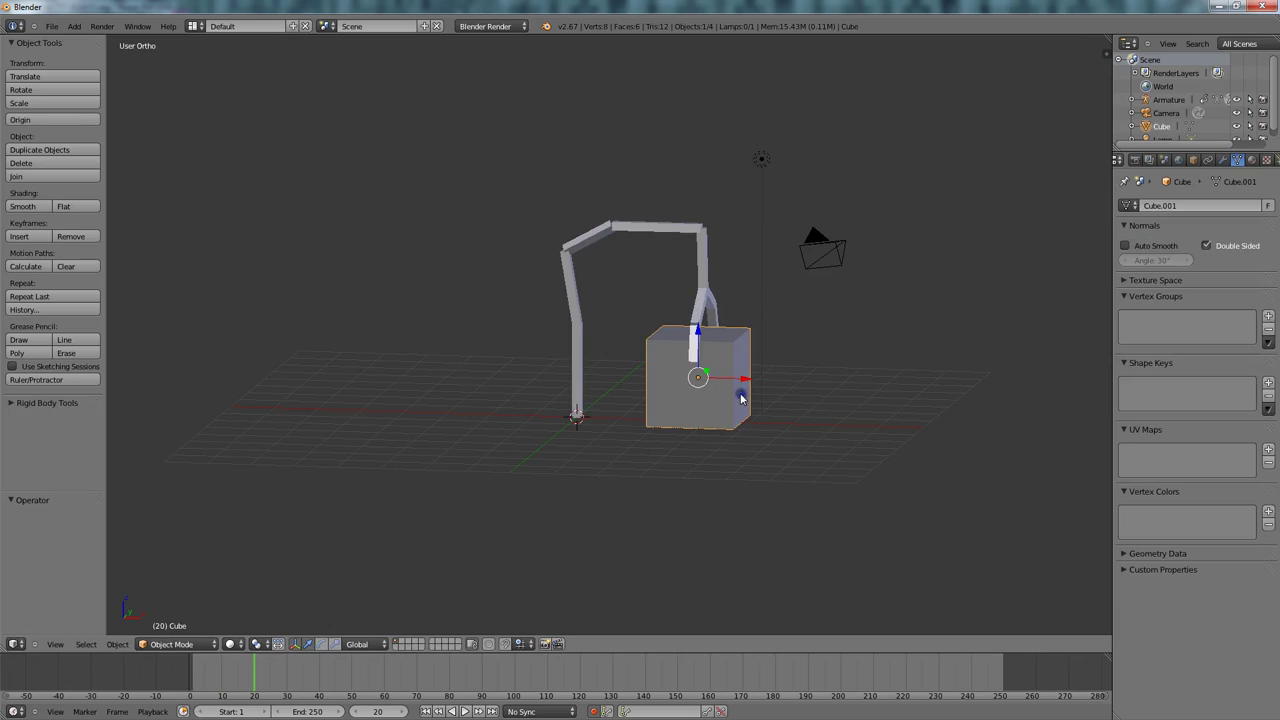
right_click(706, 286)
key("ctrl+p")
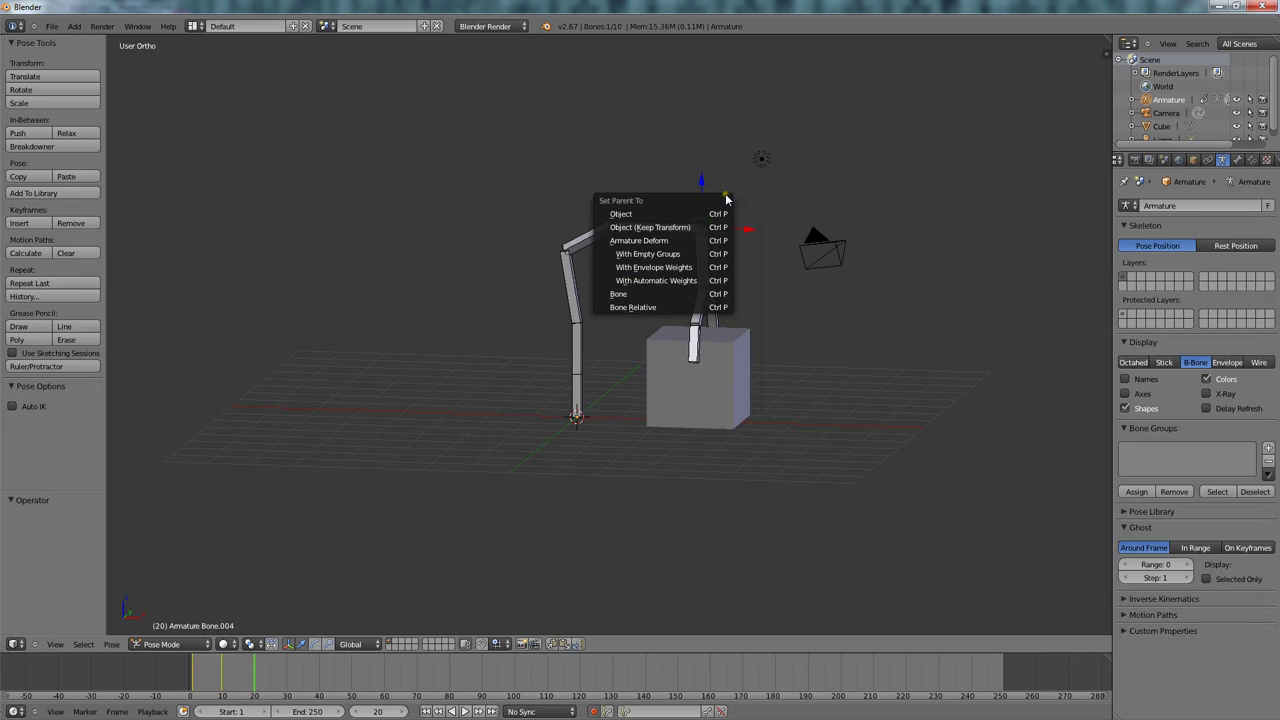
right_click(697, 424)
right_click(711, 275, "shift")
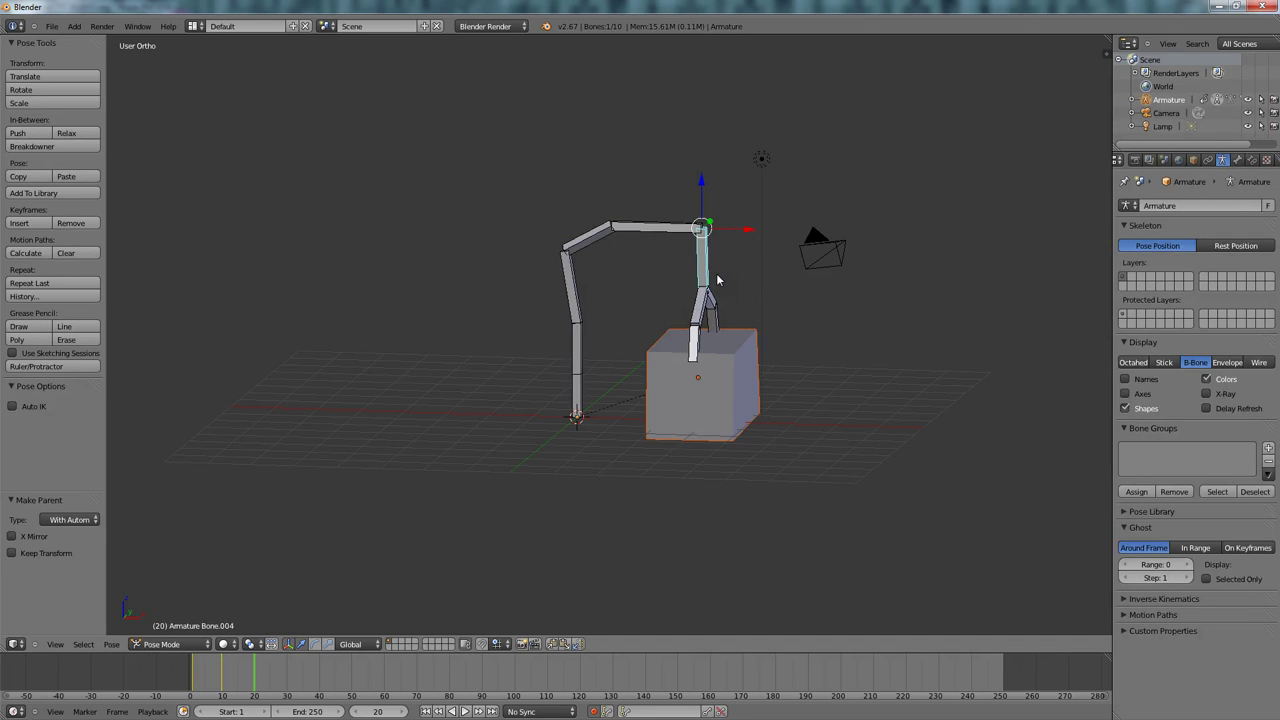
key("ctrl+p")
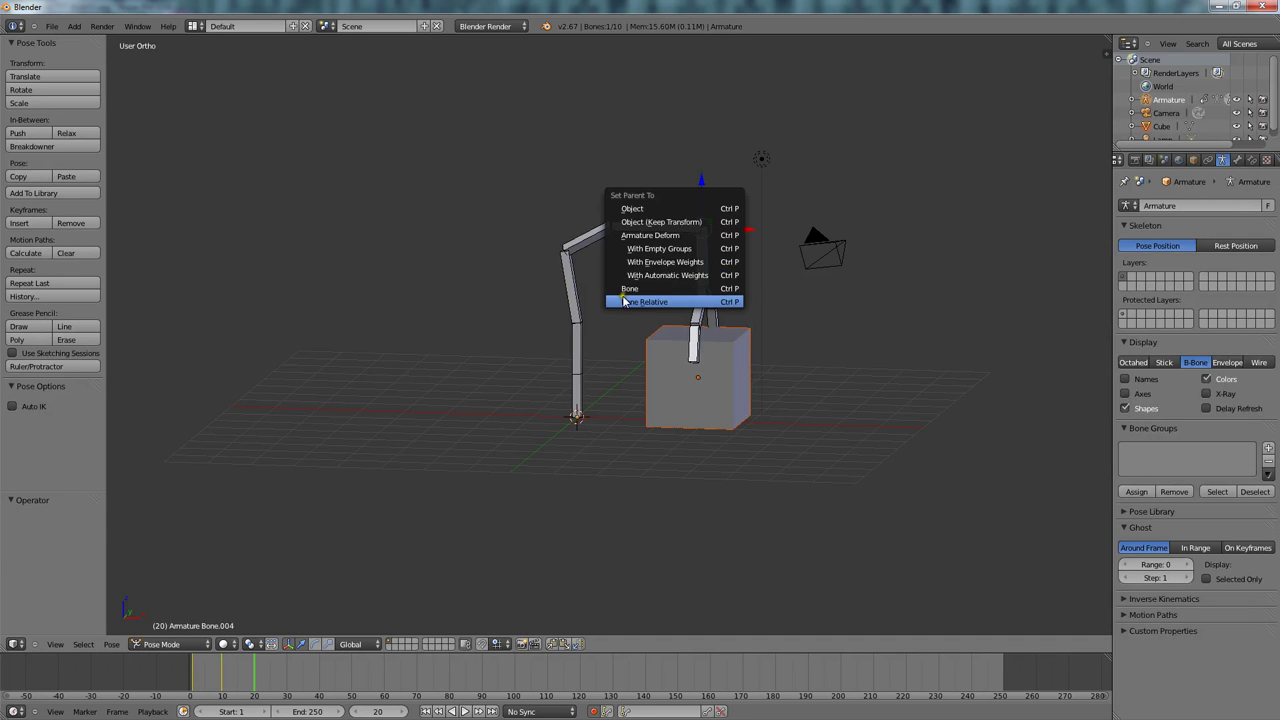
left_click(655, 289)
Test how the parented cube follows by trial rotations of the diagonal arm bone and the hanging bone, cancelling each.
right_click(598, 238)
key("r")
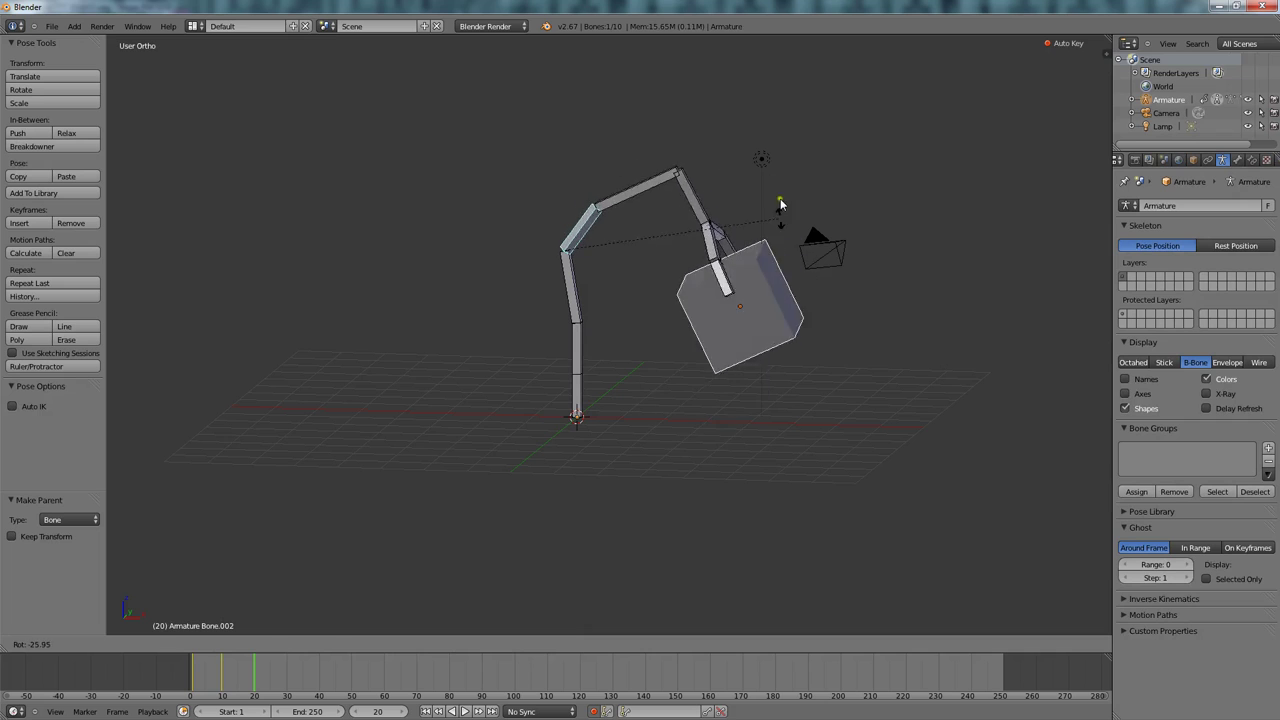
right_click(826, 258)
right_click(690, 258)
key("r")
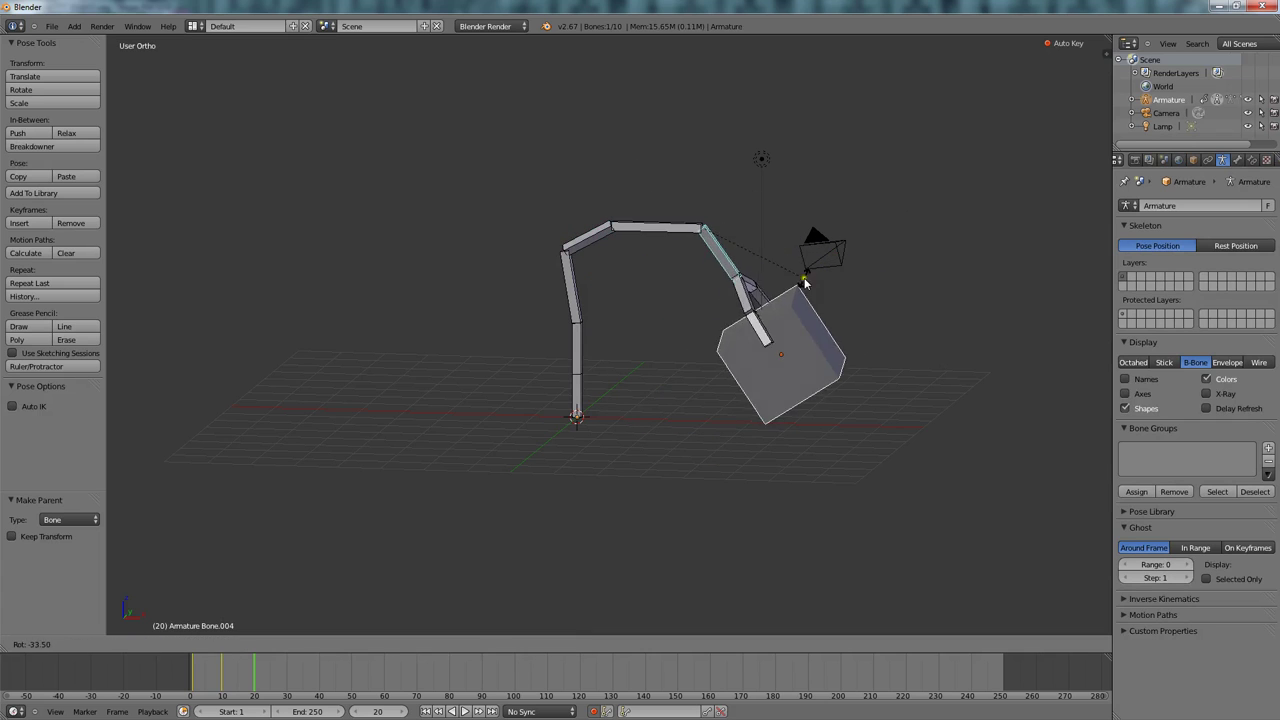
right_click(804, 312)
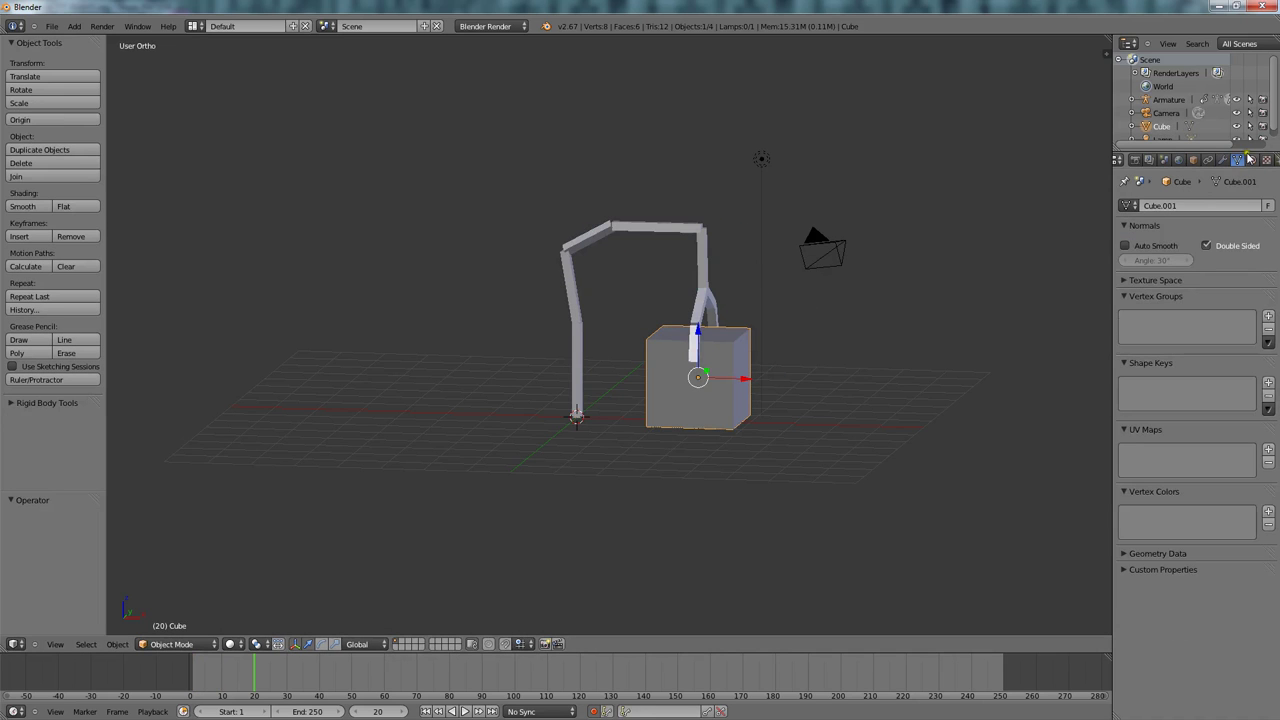
Add a Child Of constraint to the cube and set the Armature as its target.
left_click(1180, 161)
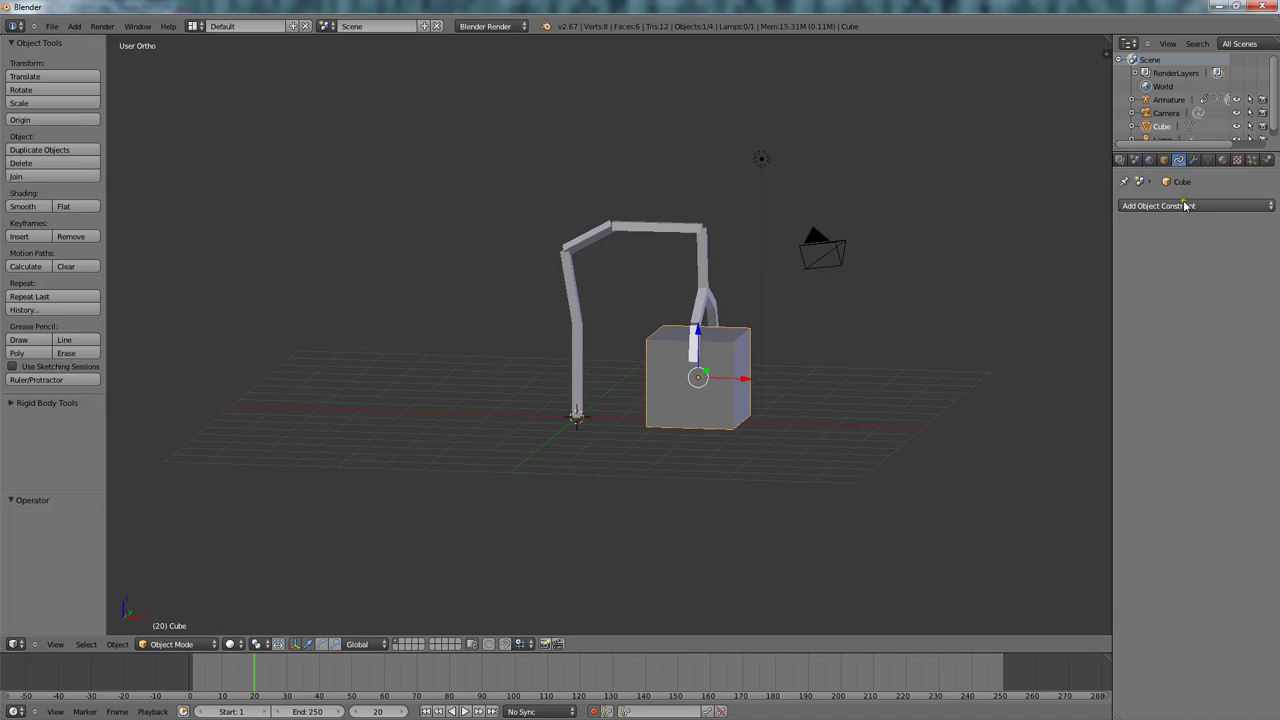
left_click(1182, 206)
left_click(1204, 249)
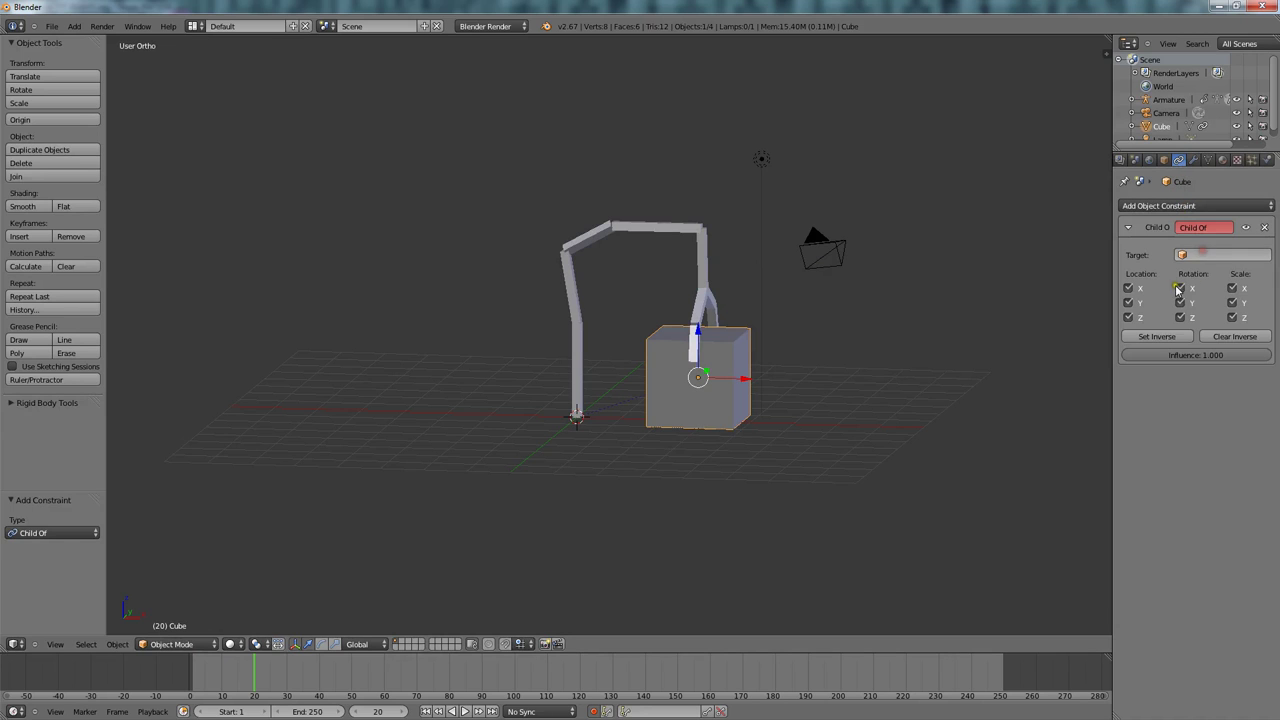
left_click(1223, 258)
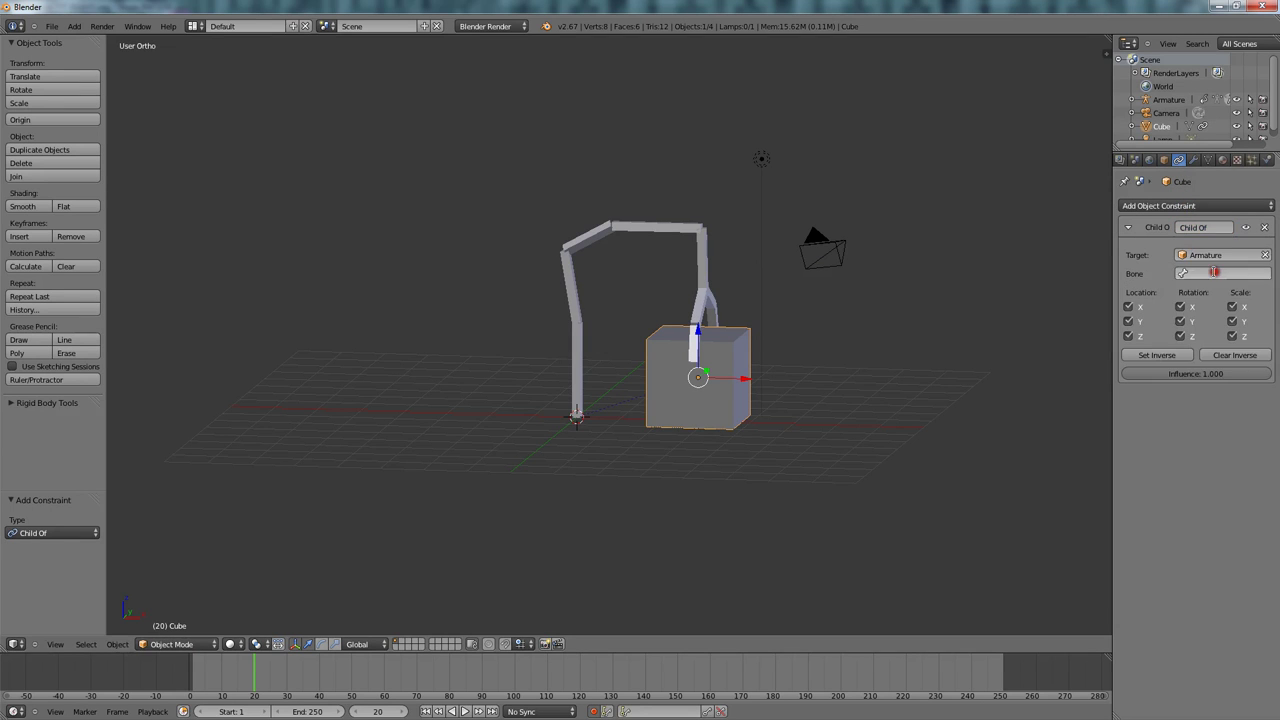
left_click(1185, 274)
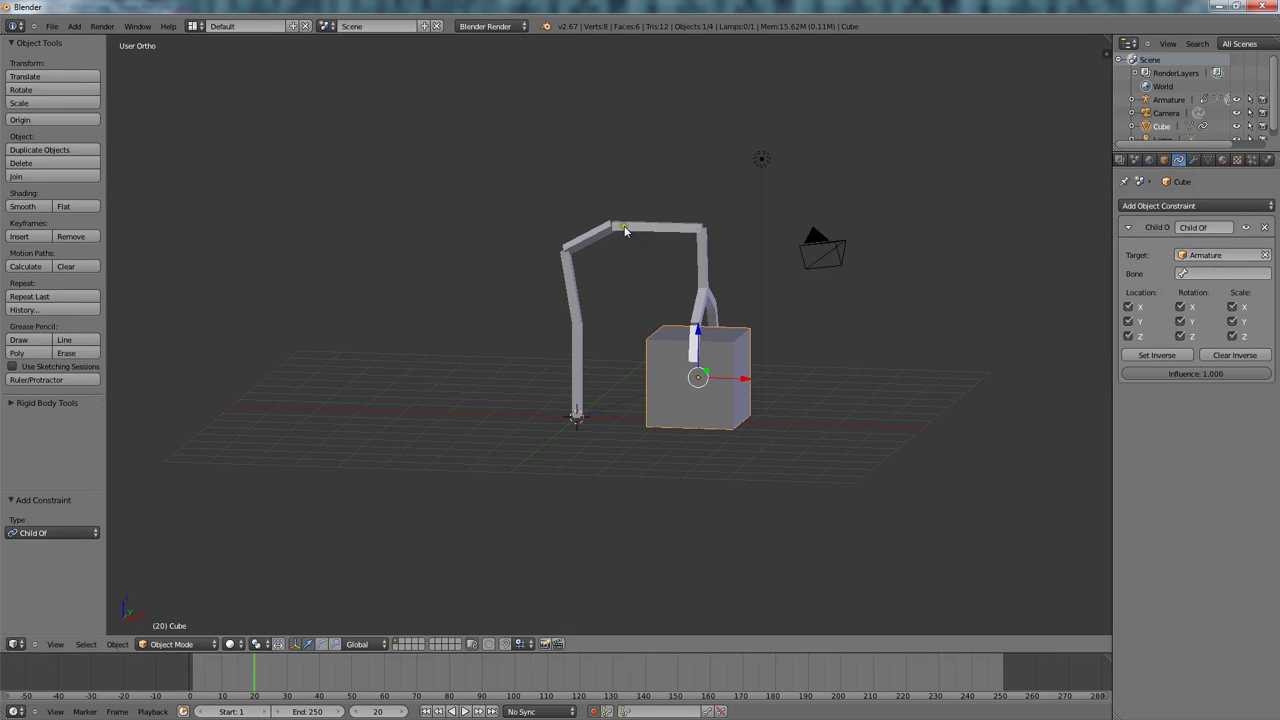
Select the hanging bone above the claw to identify its name, then reselect the cube.
right_click(703, 278)
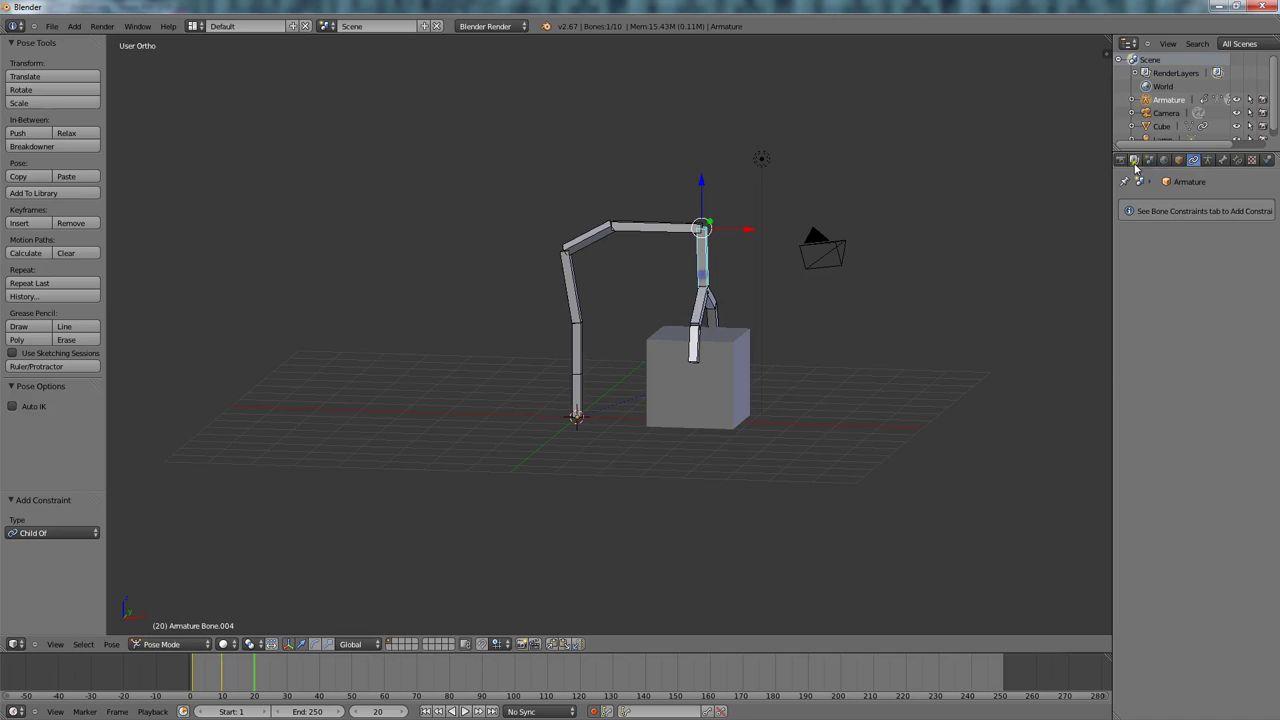
left_click(1207, 162)
right_click(718, 392)
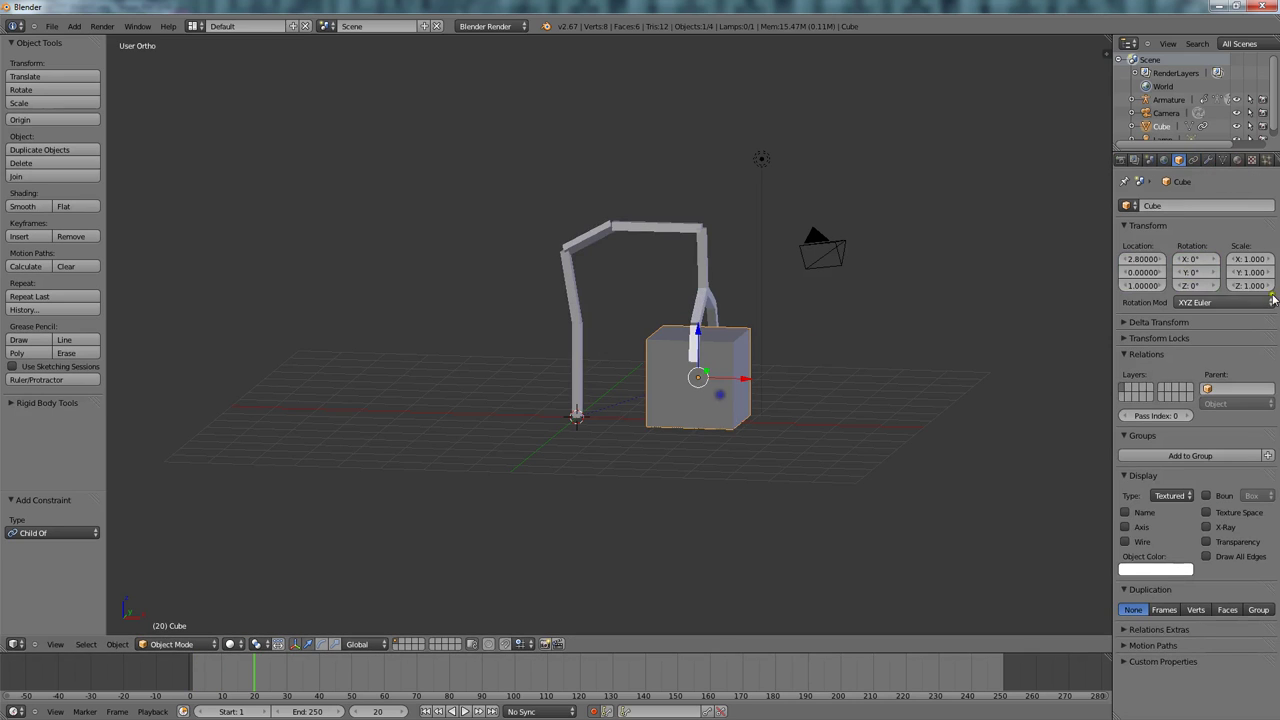
Set the target bone of the cube's Child Of constraint to Bone.004 and apply Set Inverse.
left_click(1193, 160)
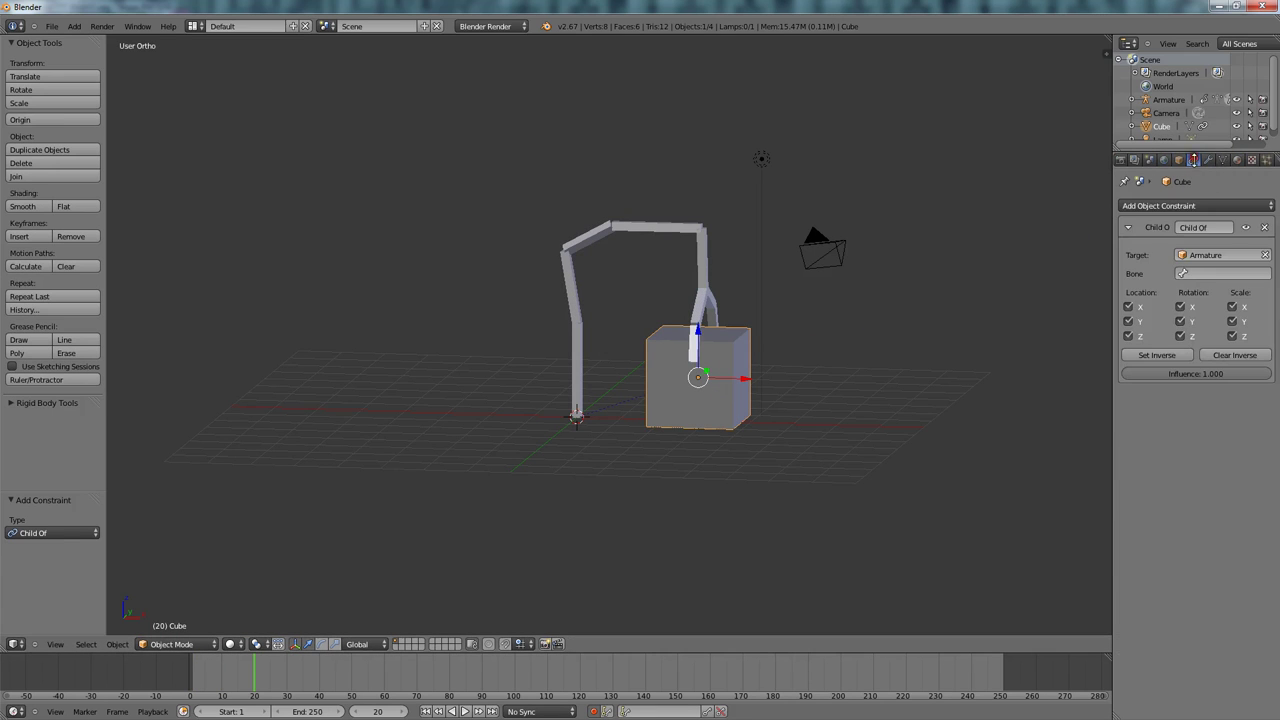
left_click(1229, 257)
left_click(1201, 275)
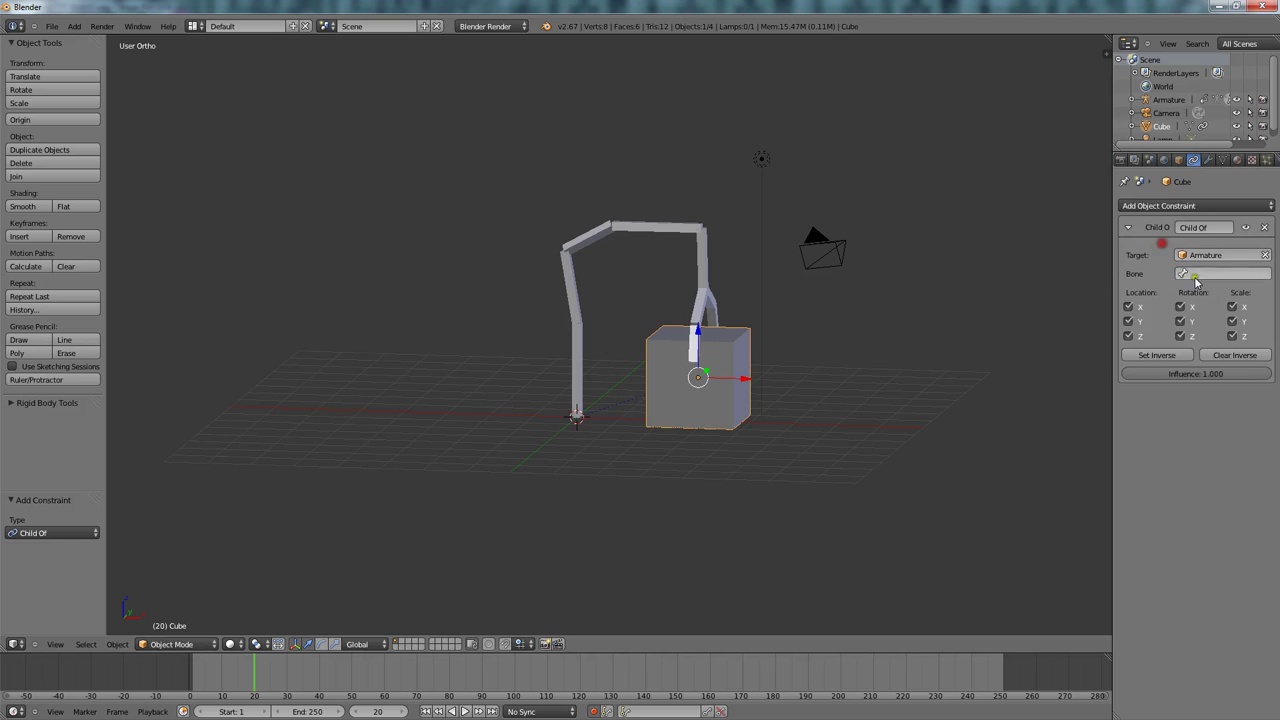
left_click(1207, 273)
left_click(1200, 349)
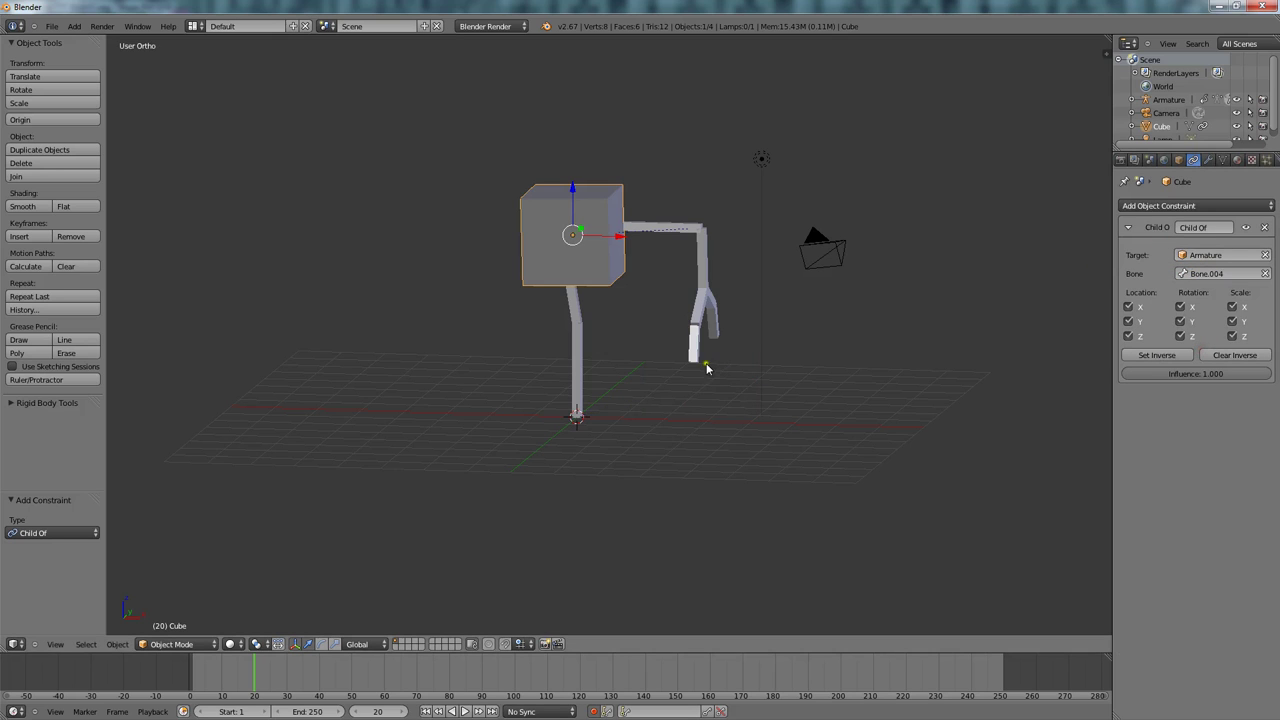
left_click(1156, 355)
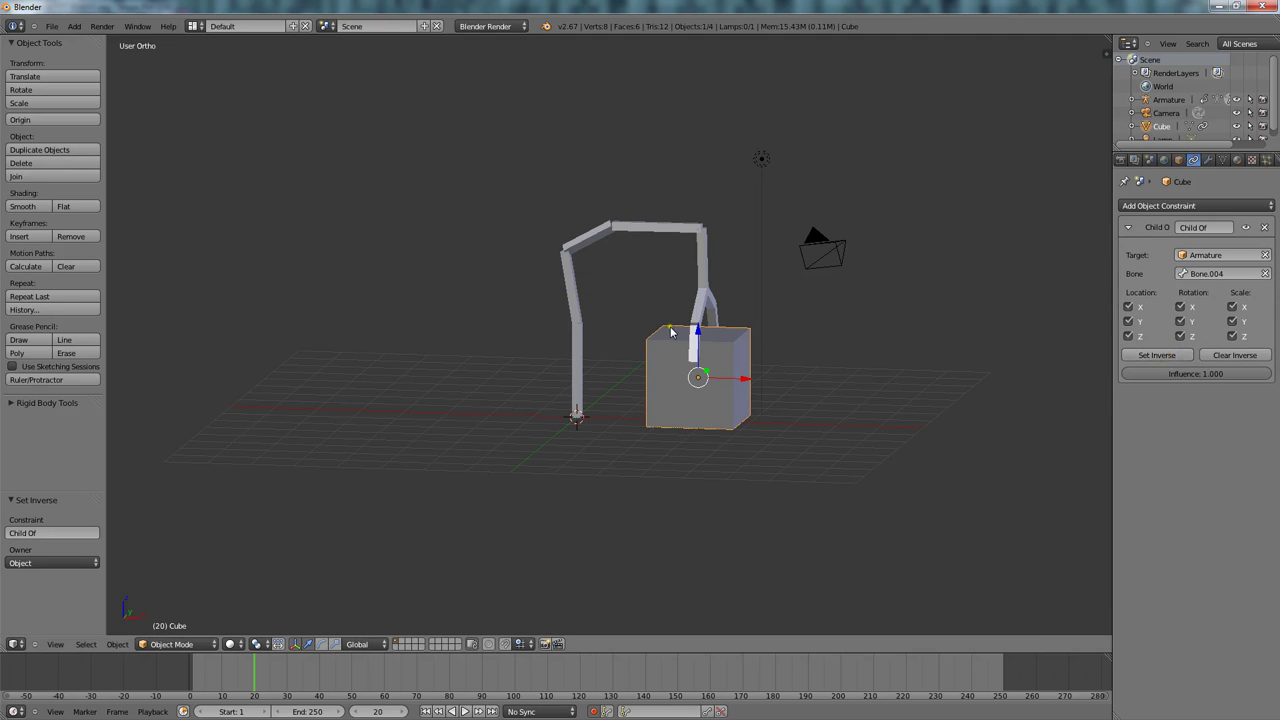
Test the constraint with a trial rotation of the hanging bone above the claw, then cancel the rotation.
right_click(706, 280)
key("r")
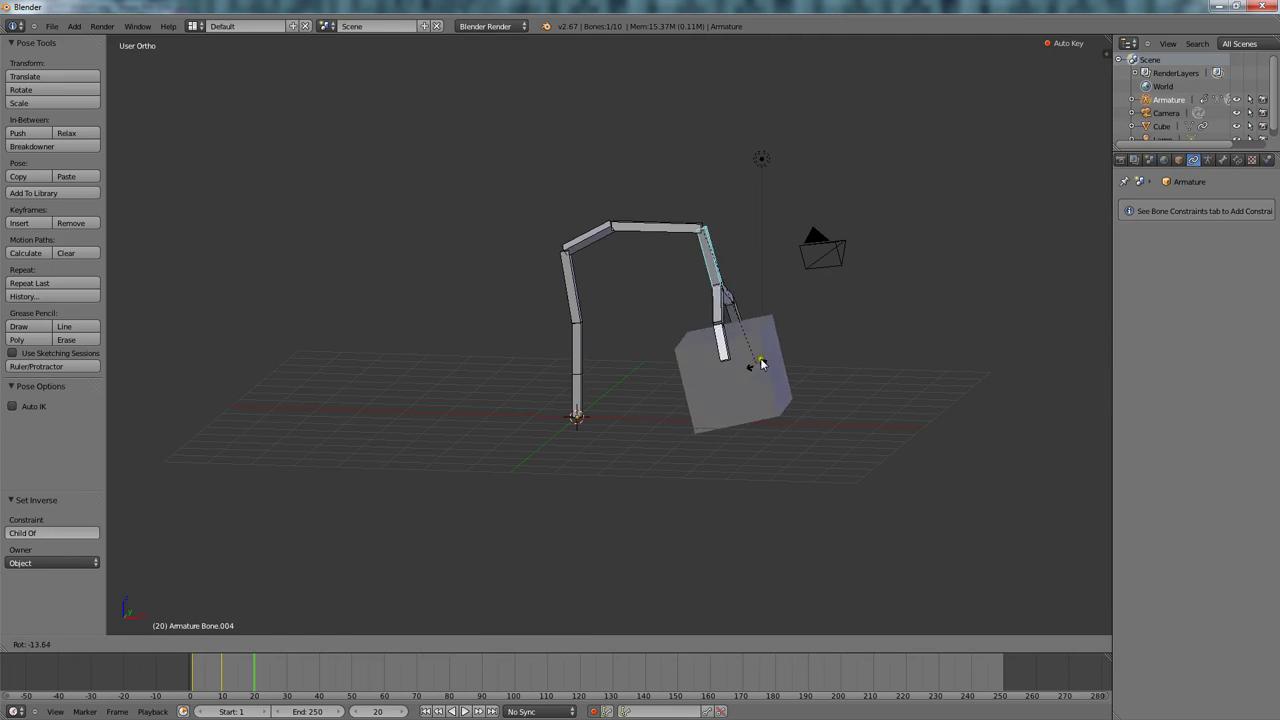
right_click(776, 433)
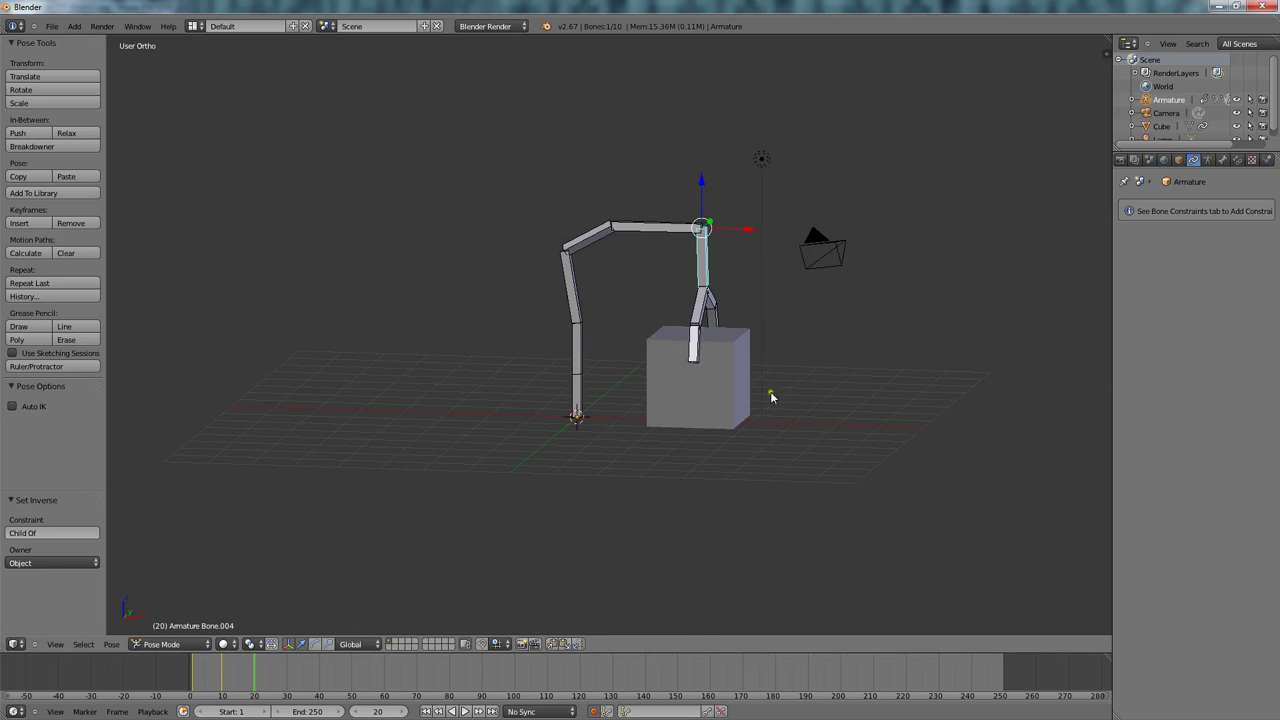
Select the cube and, at frame 0, set its Child Of influence to 0 and insert a keyframe on it.
key("ctrl+Tab")
right_click(730, 399)
left_click_drag(236, 672, 190, 670)
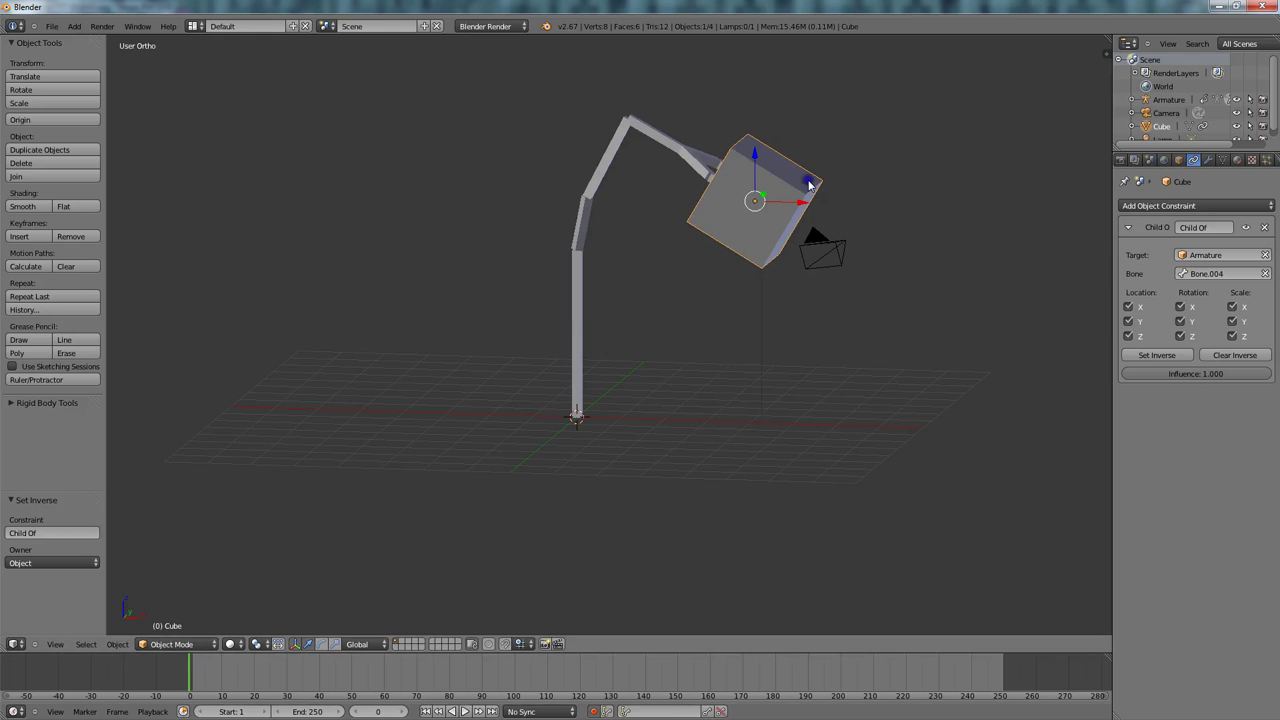
middle_click_drag(870, 242, 700, 360)
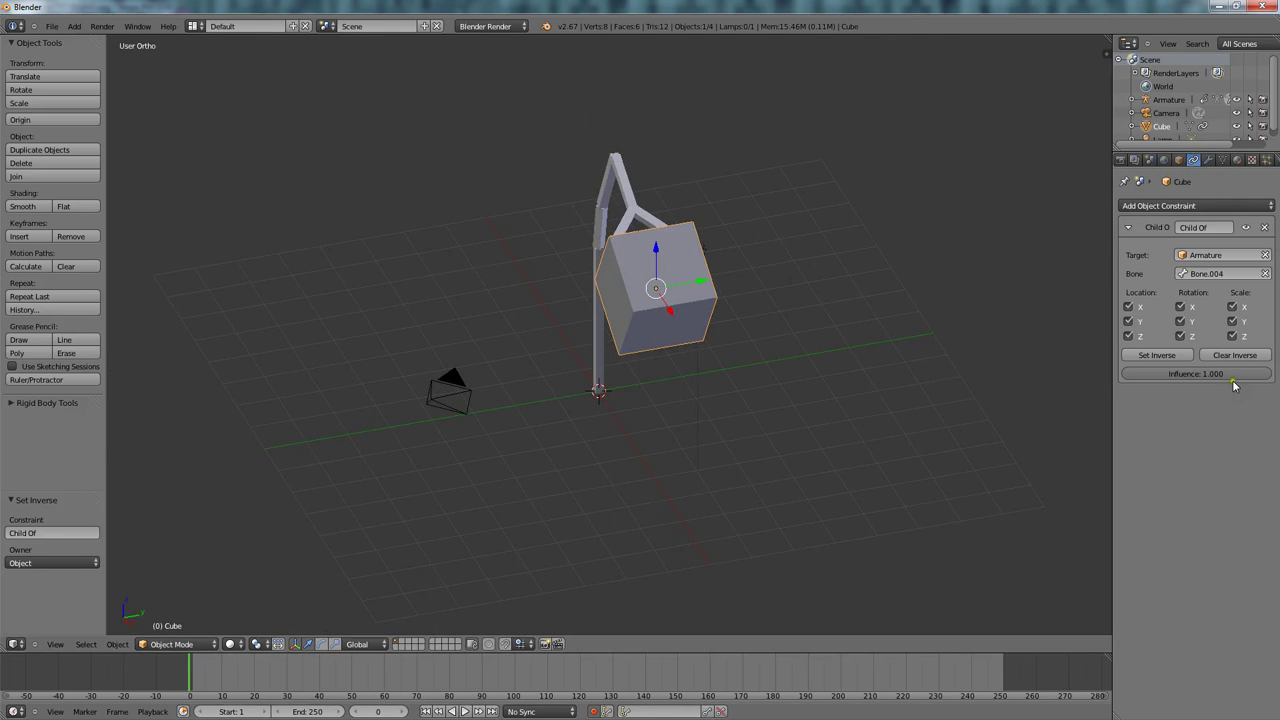
left_click_drag(1232, 376, 510, 440)
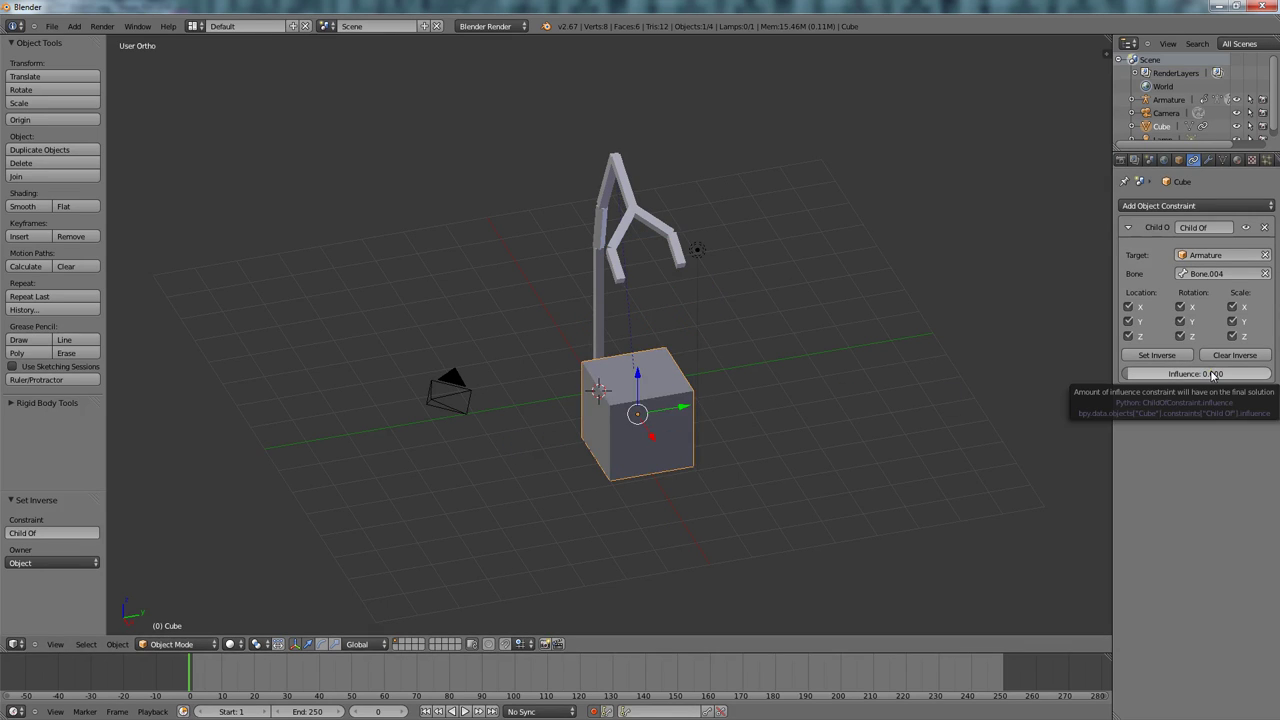
key("i")
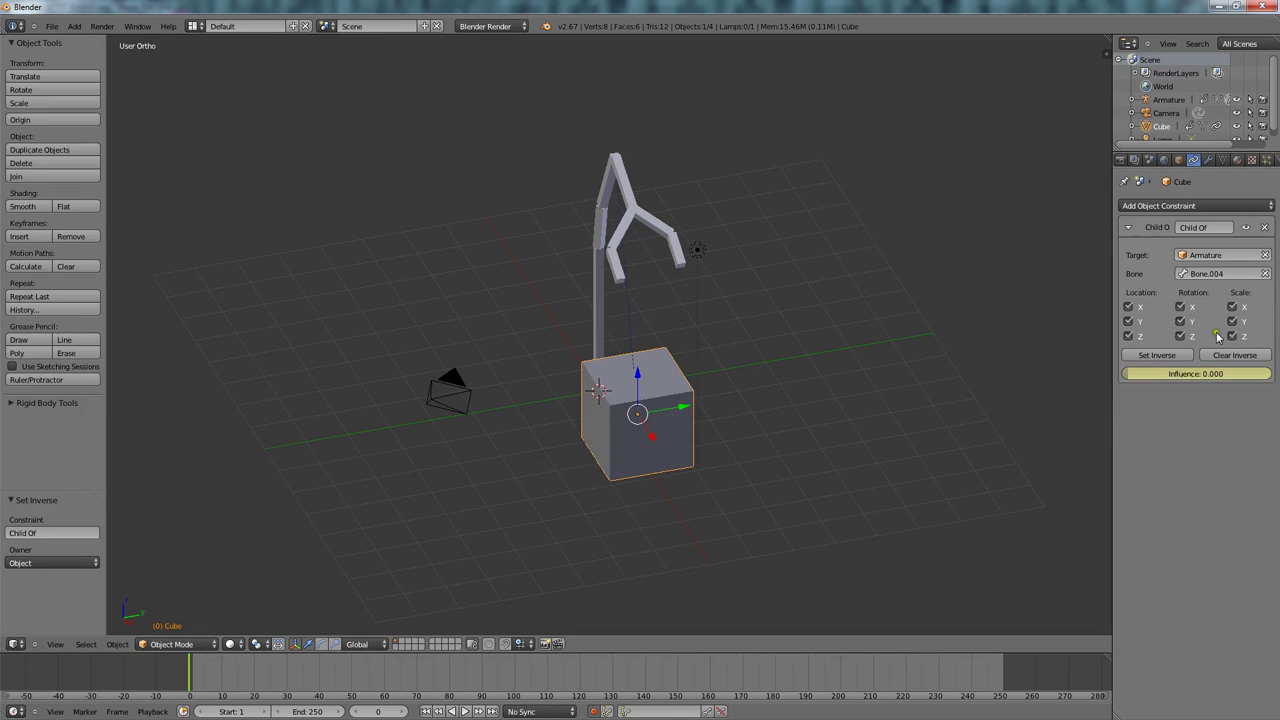
Turn on automatic keyframing and insert a keyframe on the cube's Child Of influence at frame 9 with the value 0.
left_click(593, 712)
left_click(227, 672)
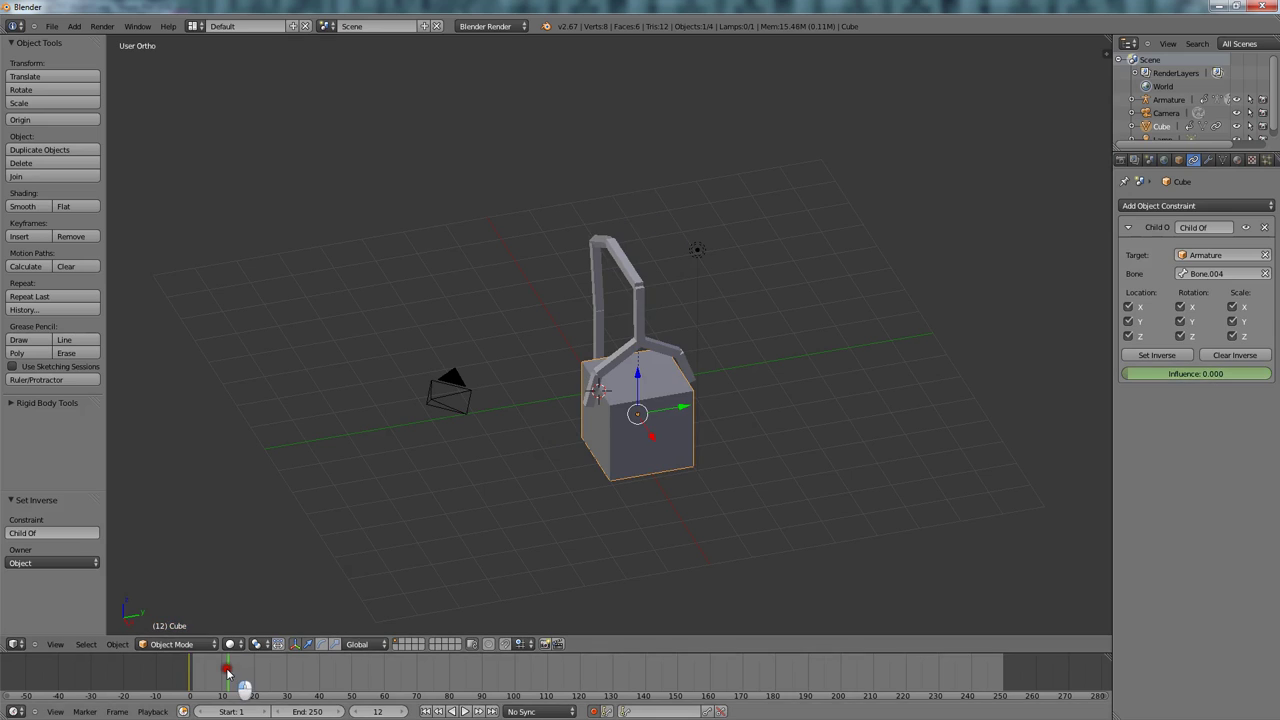
left_click_drag(223, 672, 220, 672)
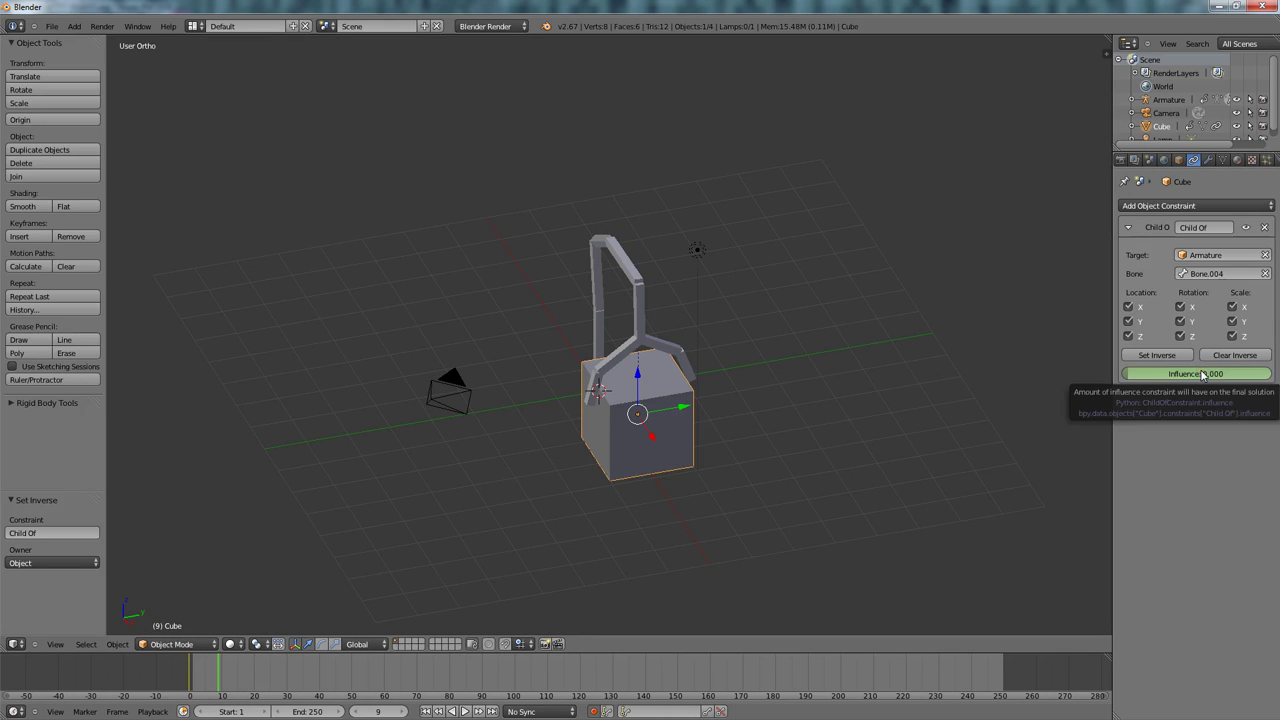
key("i")
key("Right")
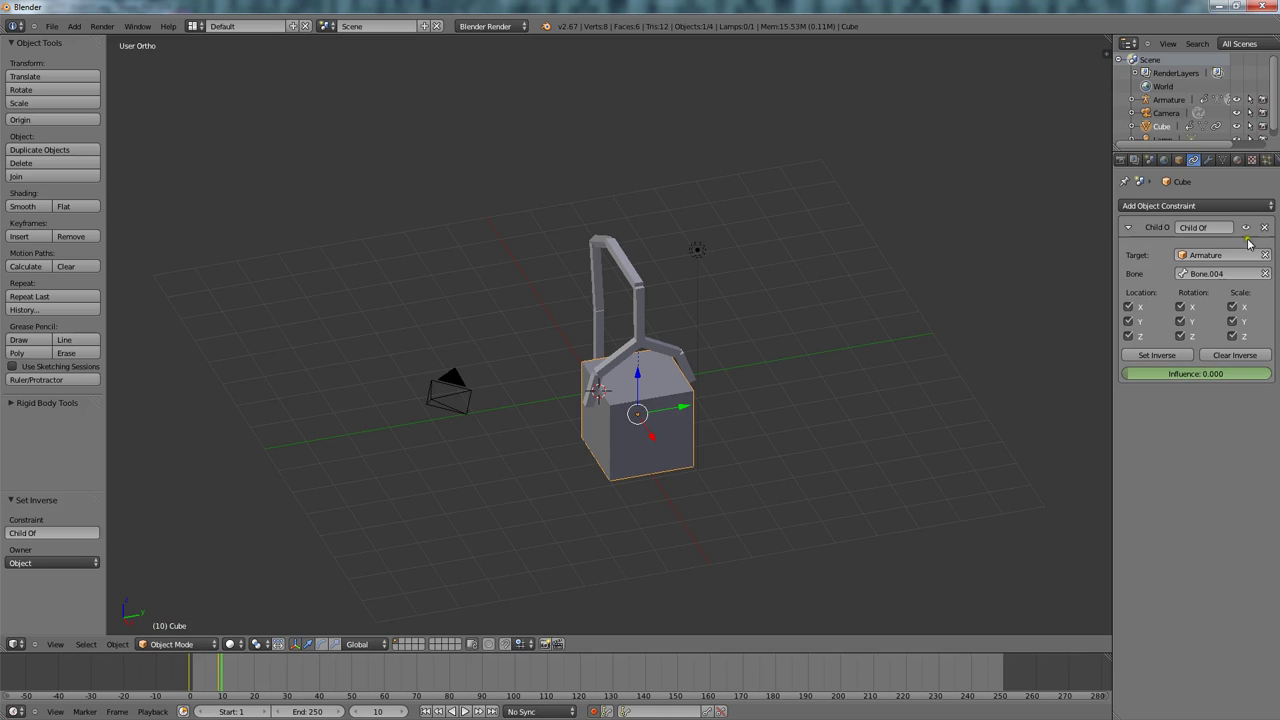
key("Left")
key("Left")
key("Right")
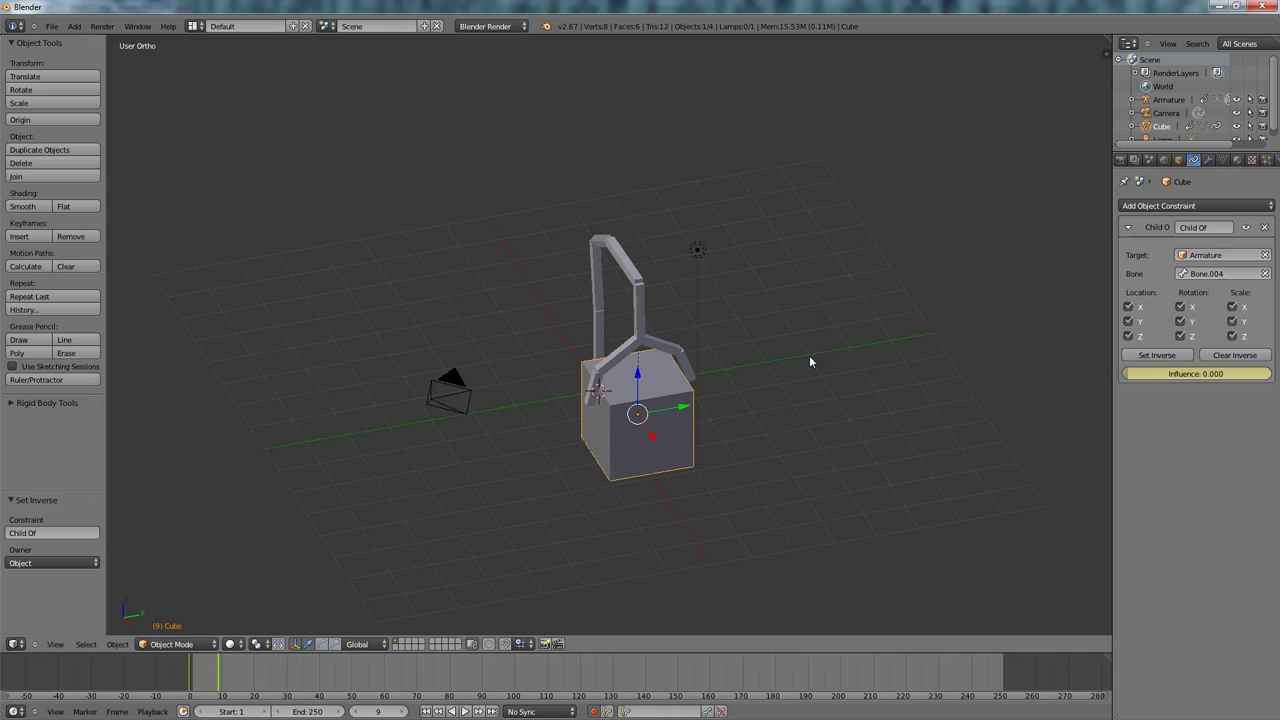
key("Left")
key("Right")
key("Right")
key("Left")
Delete the influence keyframe at frame 9 and advance to frame 10.
right_click(1203, 373)
left_click(1210, 390)
key("Right")
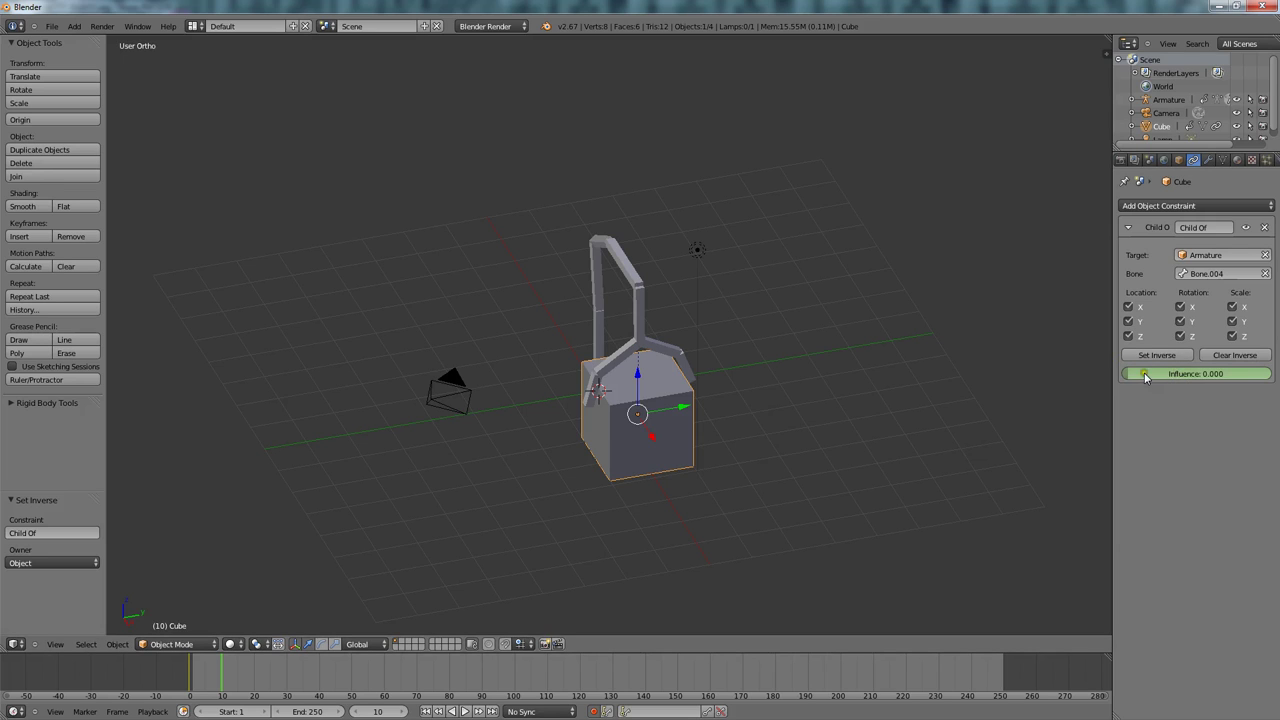
Try setting the Child Of influence to 1 at frame 10 and scrub through the preceding frames.
left_click_drag(1150, 374, 1275, 350)
left_click(1257, 374)
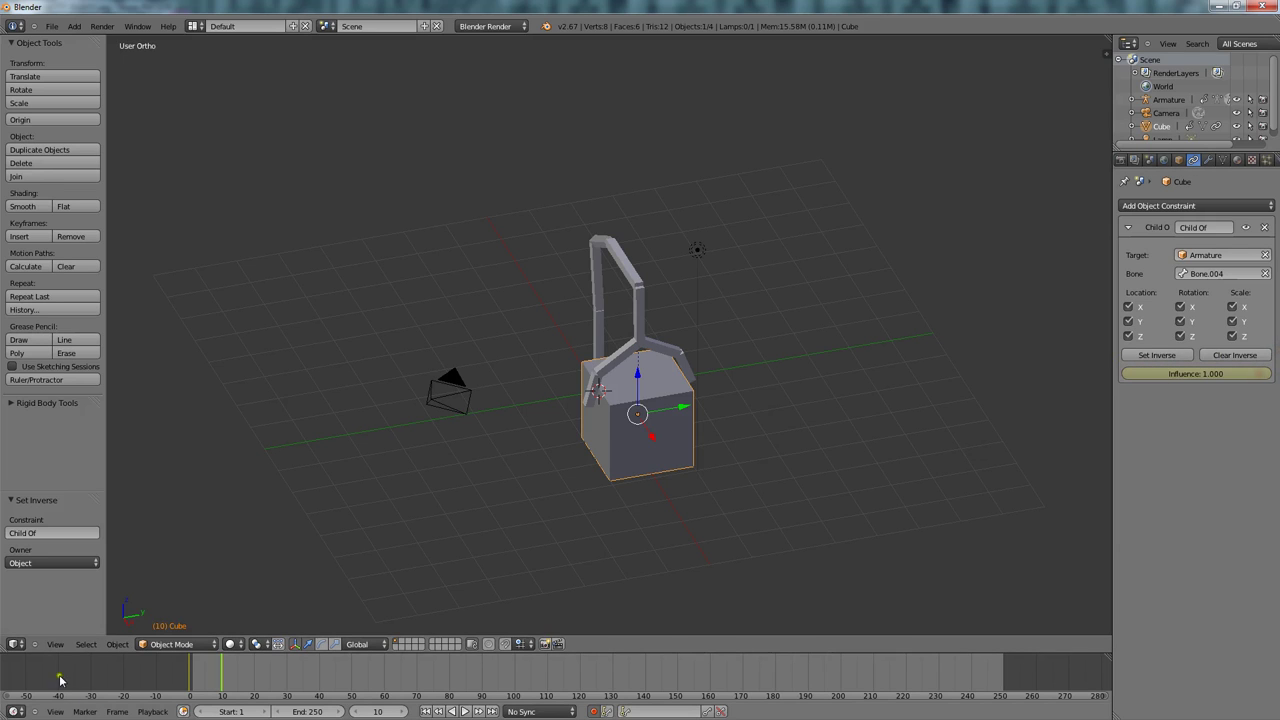
mouse_move(196, 672)
left_mouse_down()
mouse_move(240, 686)
mouse_move(207, 673)
left_mouse_up()
Keyframe the cube's Child Of influence at 0 on frame 10 and at 1 on frame 11.
key("i")
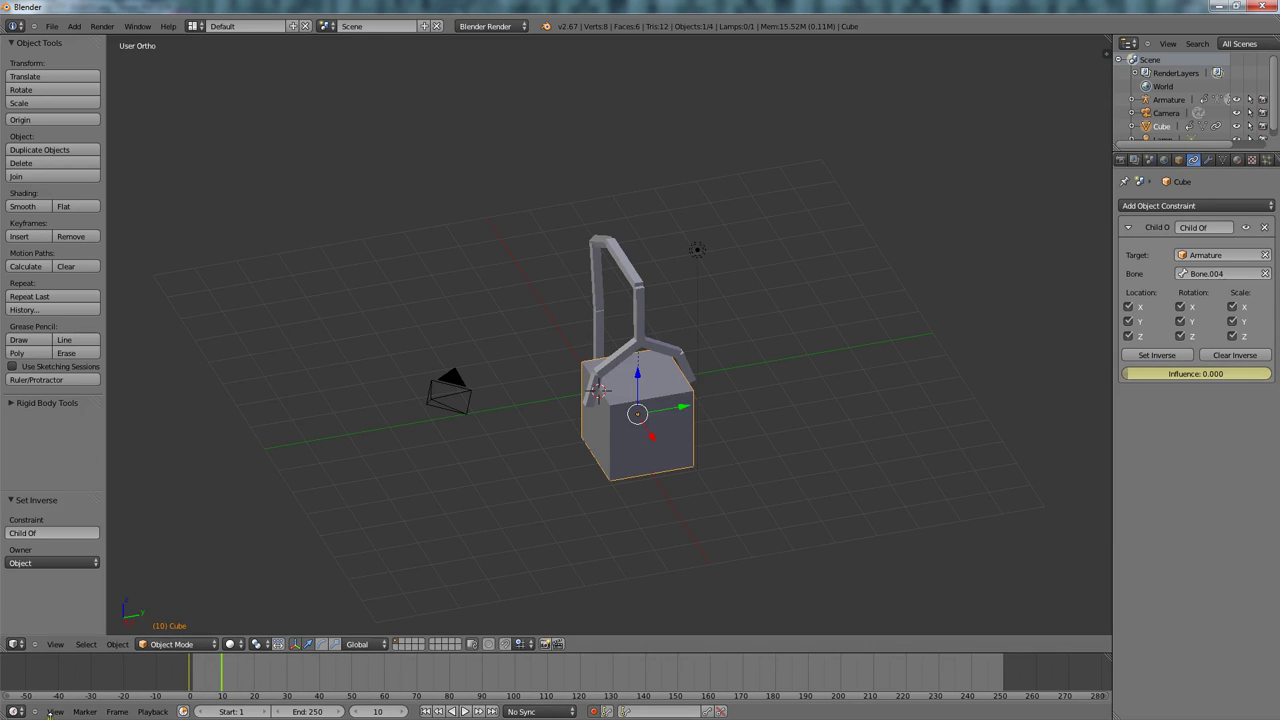
mouse_move(200, 680)
left_mouse_down()
mouse_move(123, 680)
mouse_move(229, 688)
mouse_move(222, 680)
left_mouse_up()
key("Right")
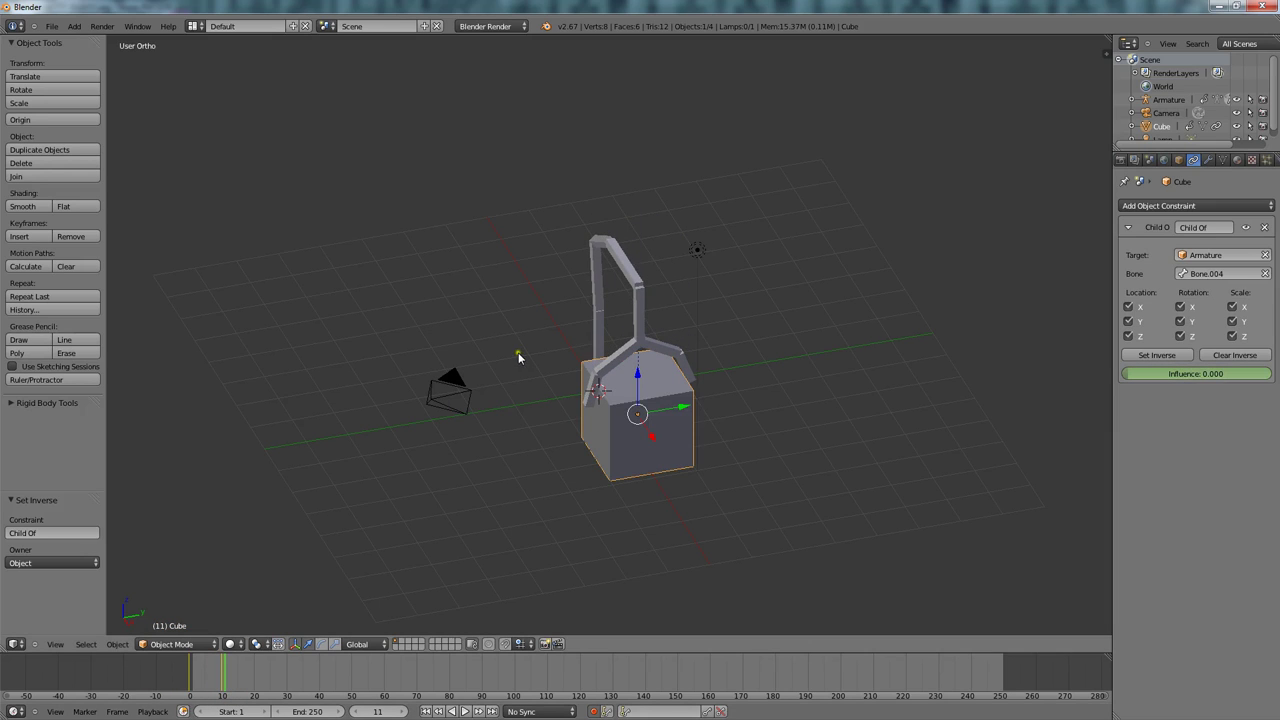
left_click_drag(1137, 374, 1276, 374)
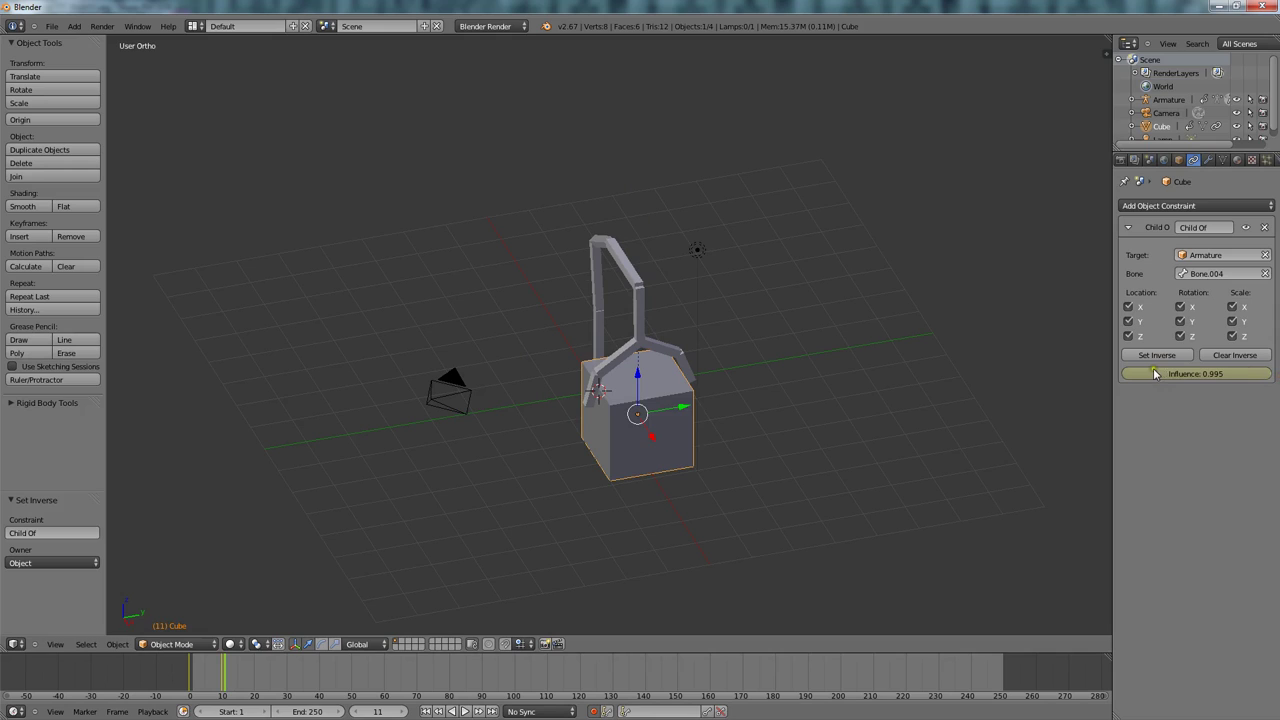
key("Left")
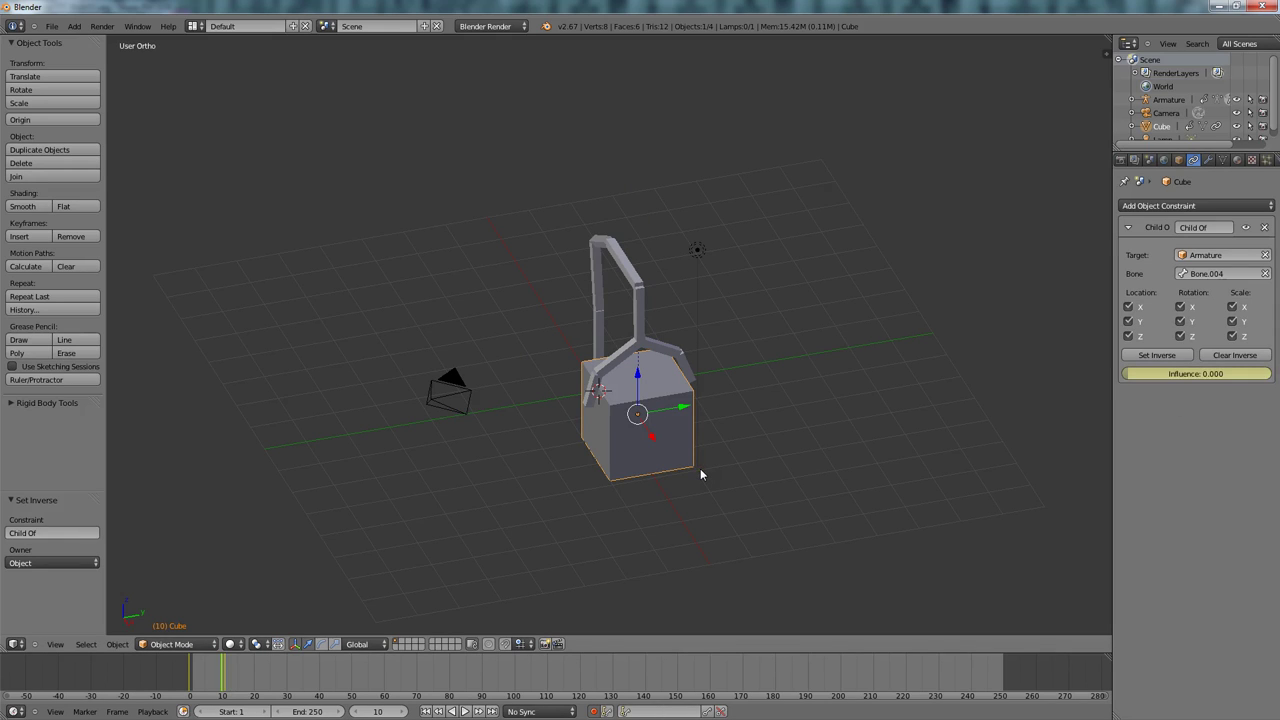
key("Right")
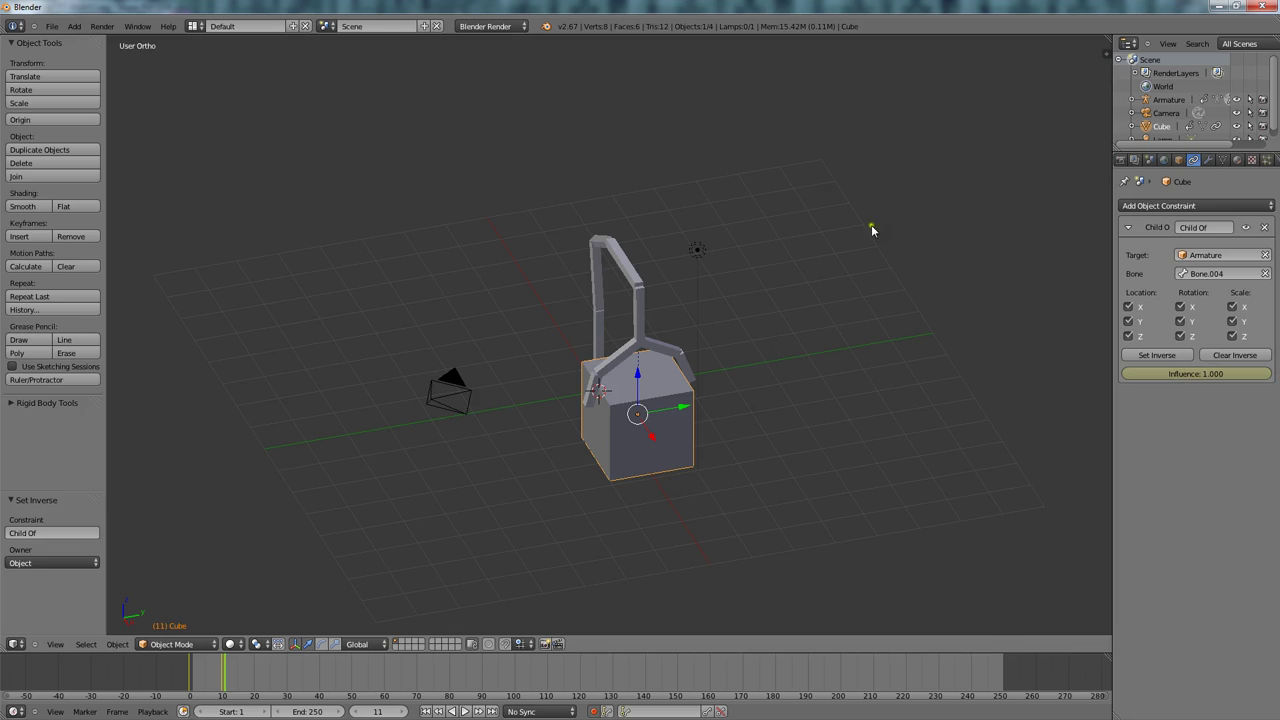
Switch the armature to Pose Mode, select the upper upright bone, and go to frame 20 in front view.
right_click(600, 292)
key("ctrl+Tab")
right_click(598, 296)
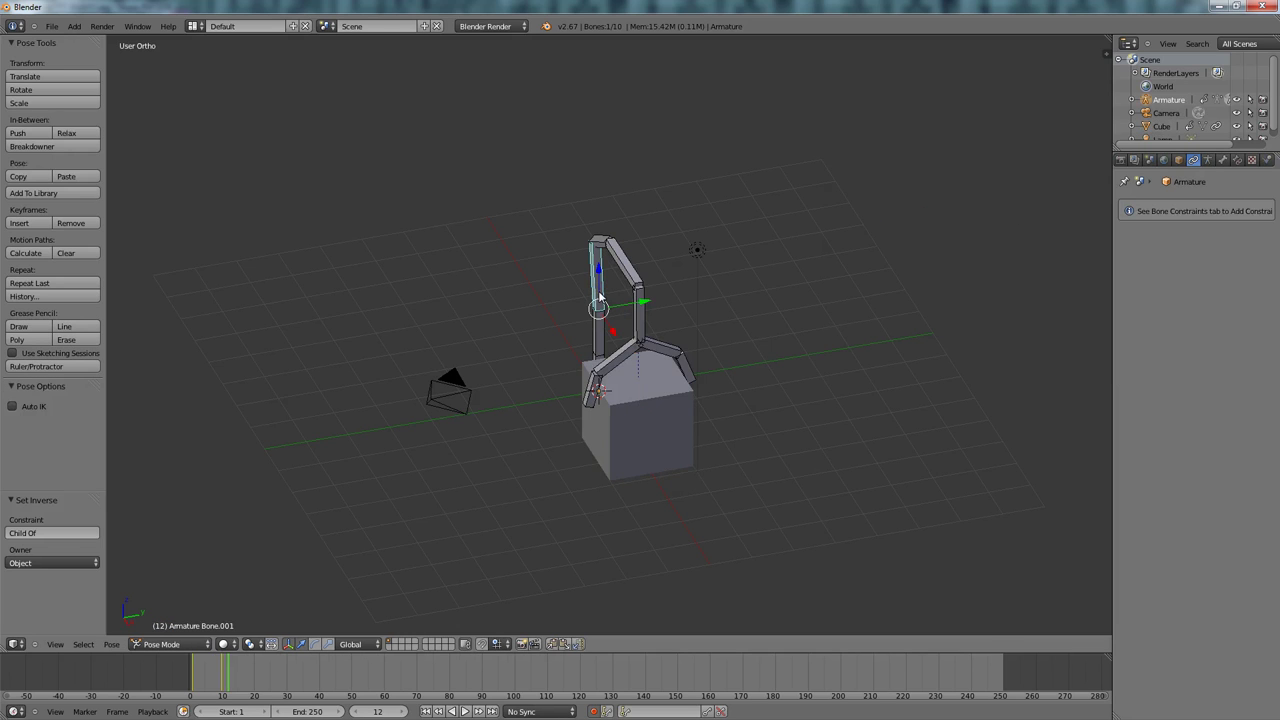
key("Right")
key("KP_1")
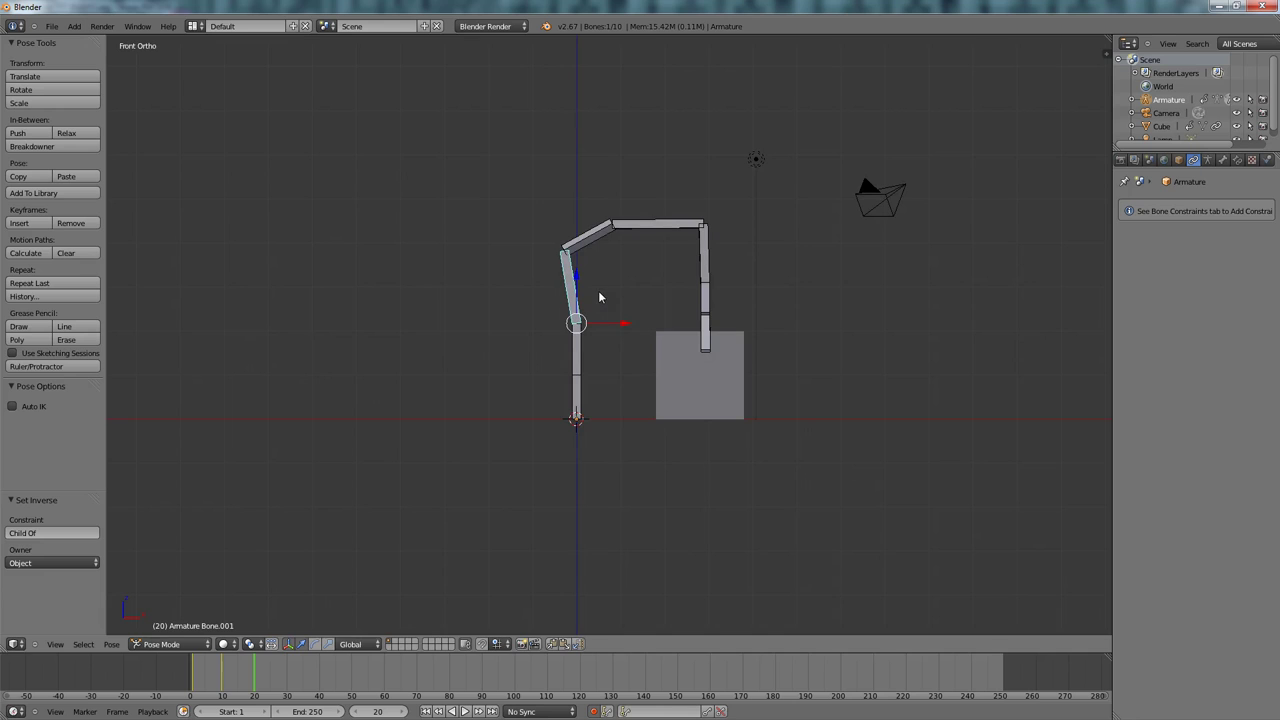
Try rotating the upper upright bone and the long horizontal arm bone, then undo the rotation.
key("r")
right_click(654, 276)
right_click(642, 227)
key("r")
left_click(645, 169)
key("ctrl+z")
At frame 20, rotate the short slanted bone upward and the long arm bone by about -15° to lift the cube.
right_click(596, 233)
key("r")
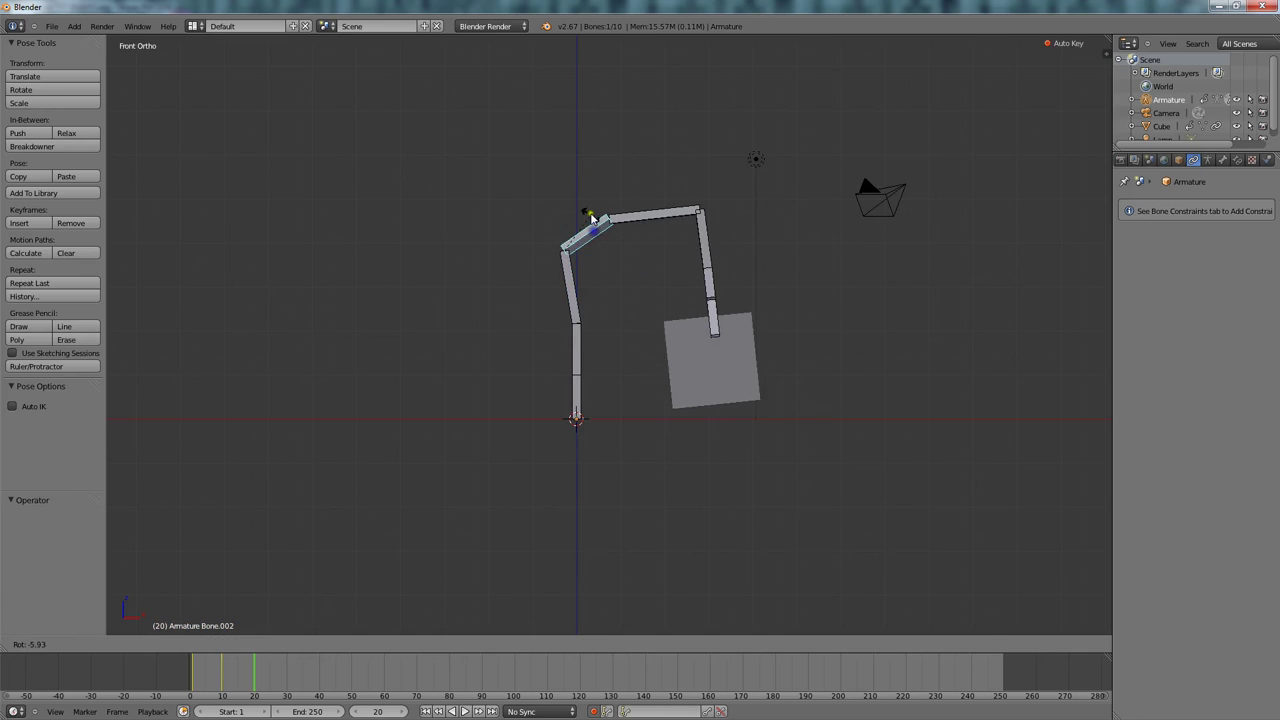
left_click(583, 180)
right_click(610, 188)
key("r")
left_click(577, 280)
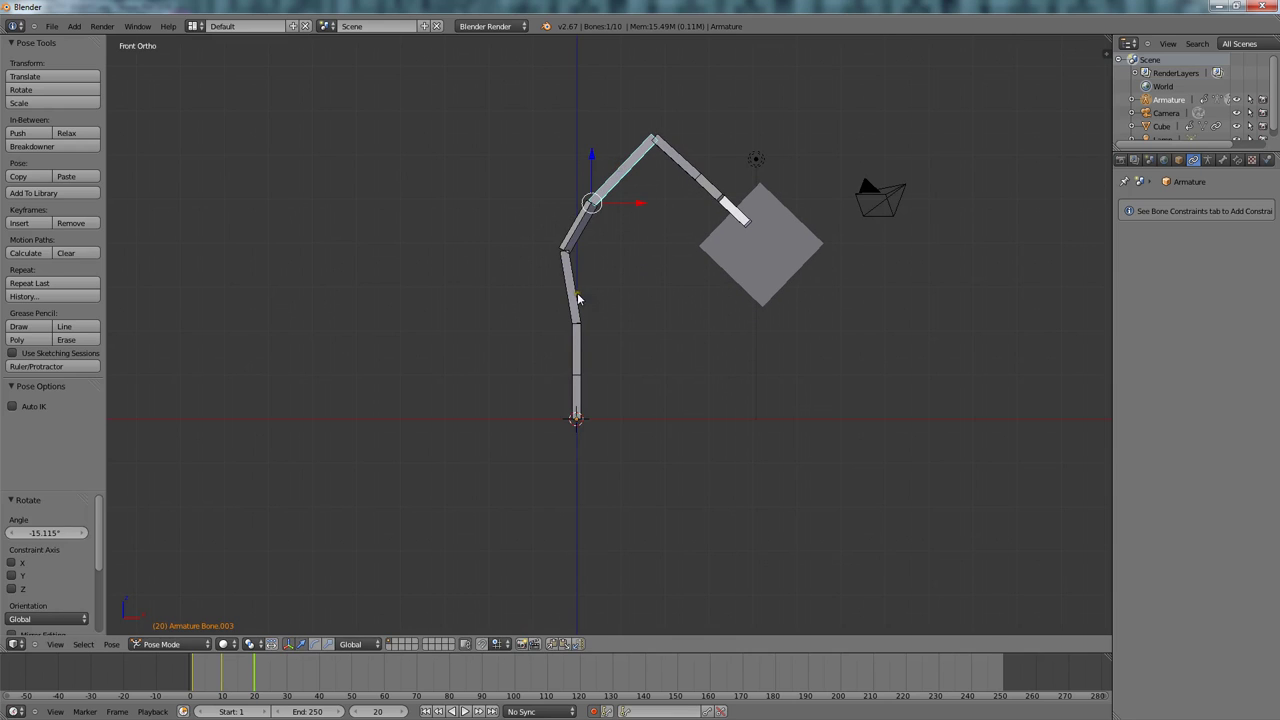
Try rotating the hanging bone and the claw bones below it at frame 20, cancelling each rotation.
right_click(686, 178)
key("r")
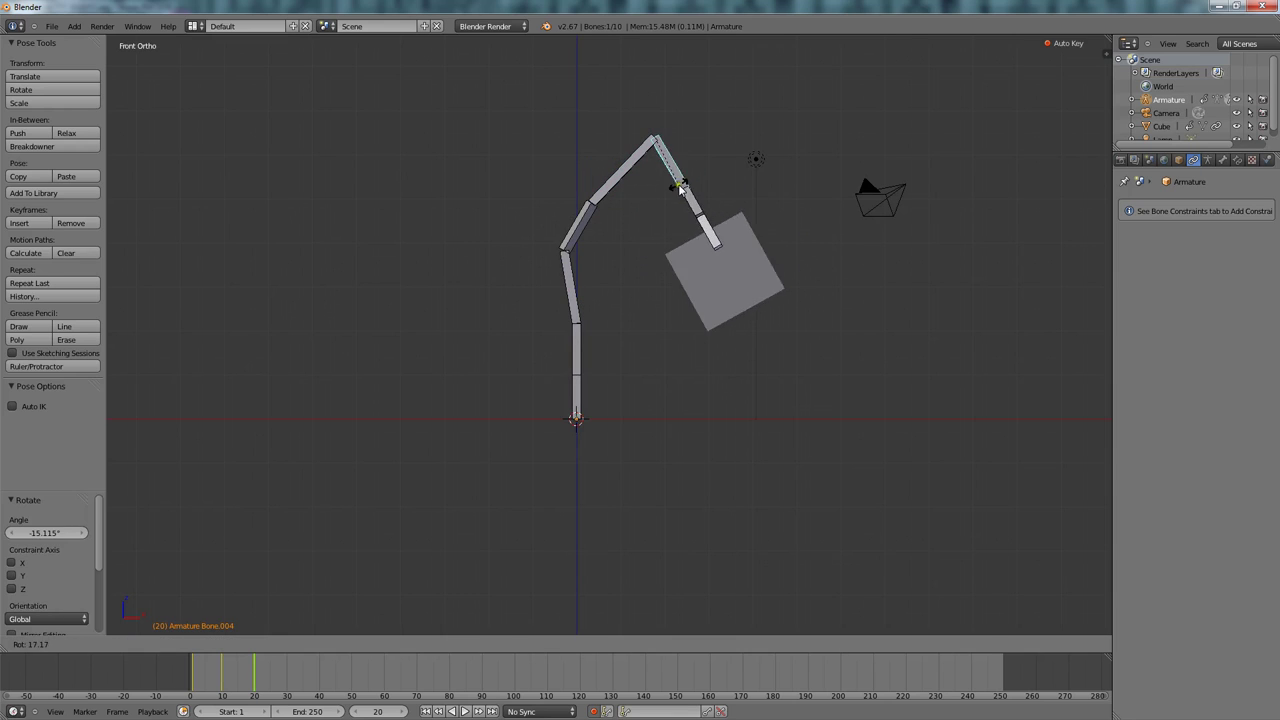
key("Escape")
right_click(708, 192)
key("r")
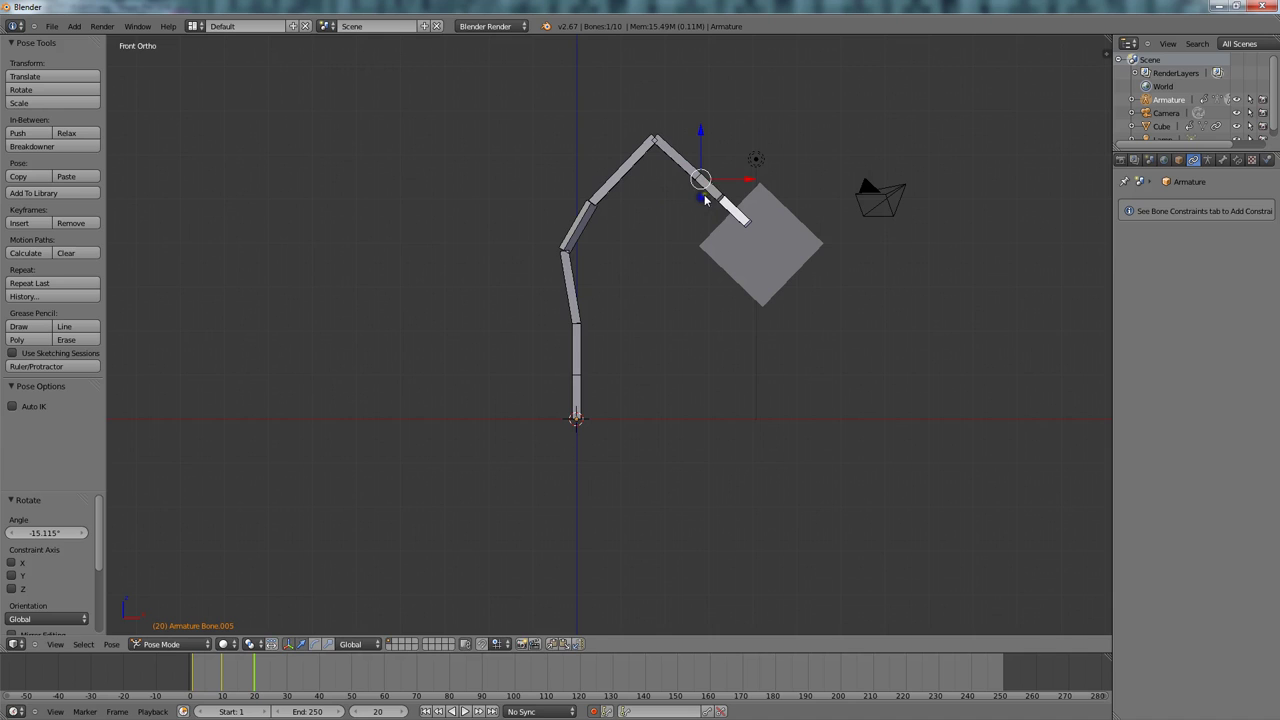
key("Escape")
key("r")
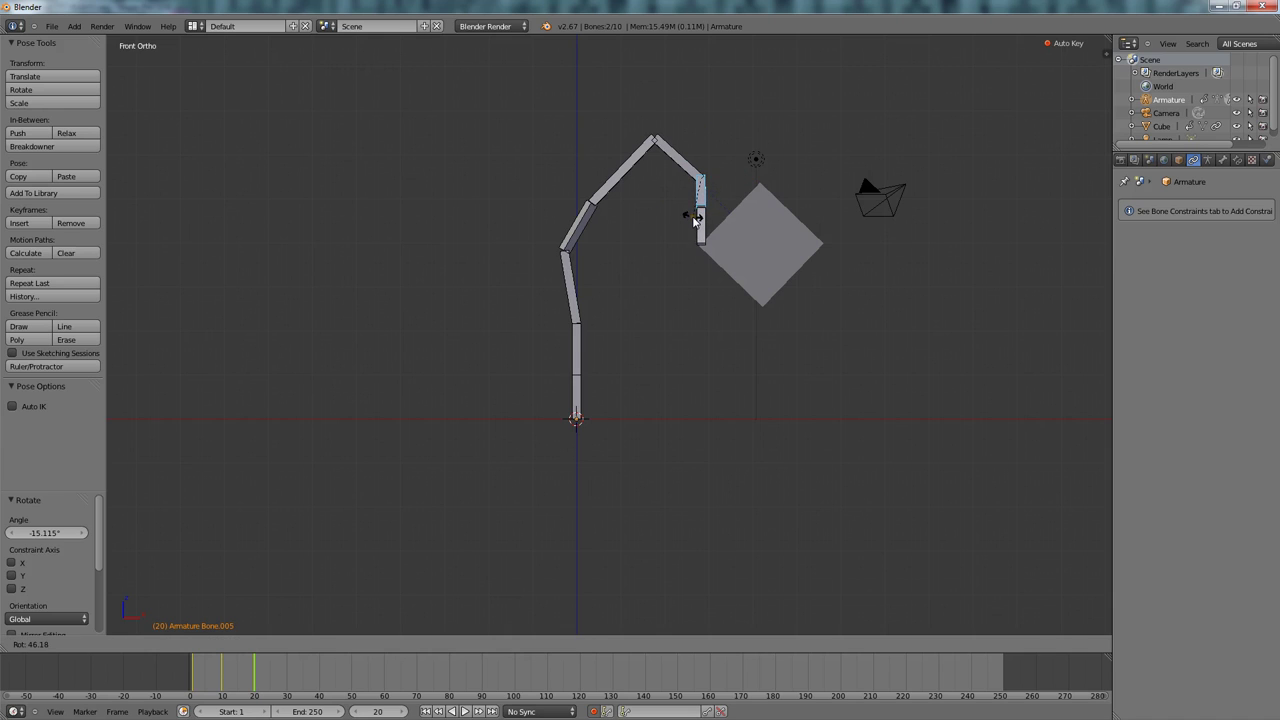
key("Escape")
right_click(680, 172)
key("r")
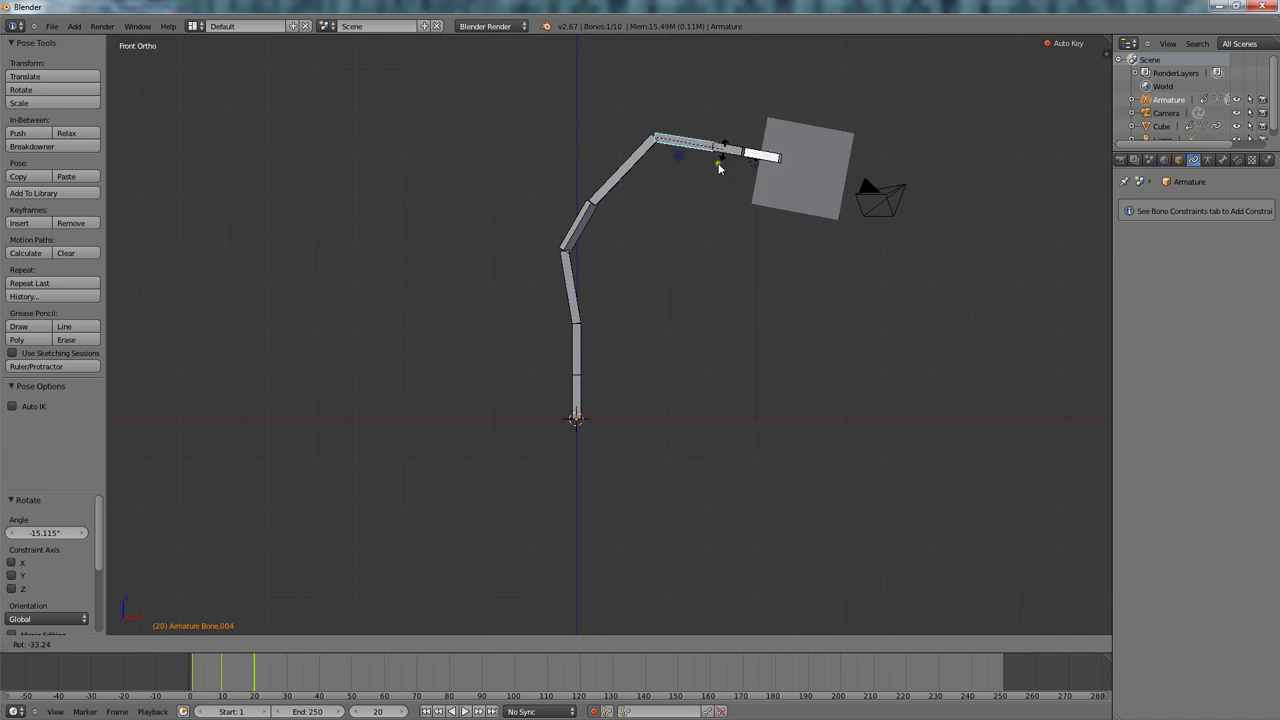
key("Escape")
At frame 30, trackball-rotate the short slanted bone about 86° so the arm swings sideways with the cube.
key("Right")
key("Right")
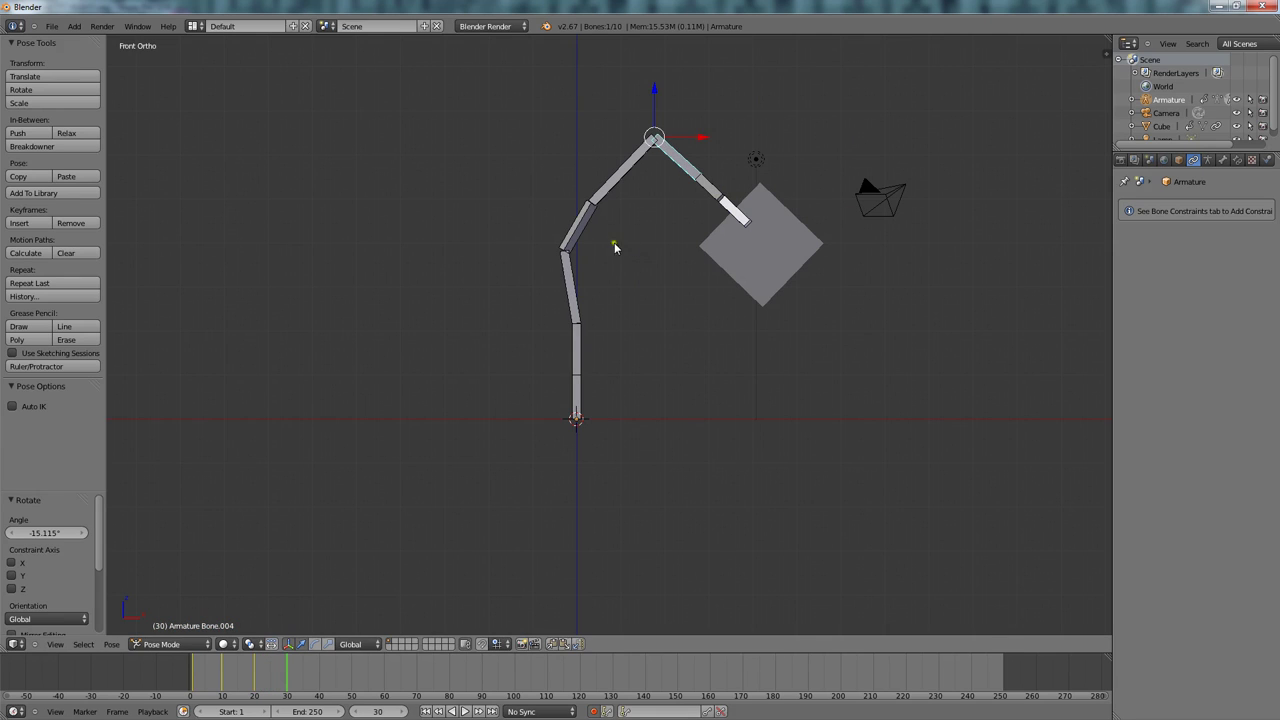
right_click(577, 228)
key("r")
key("r")
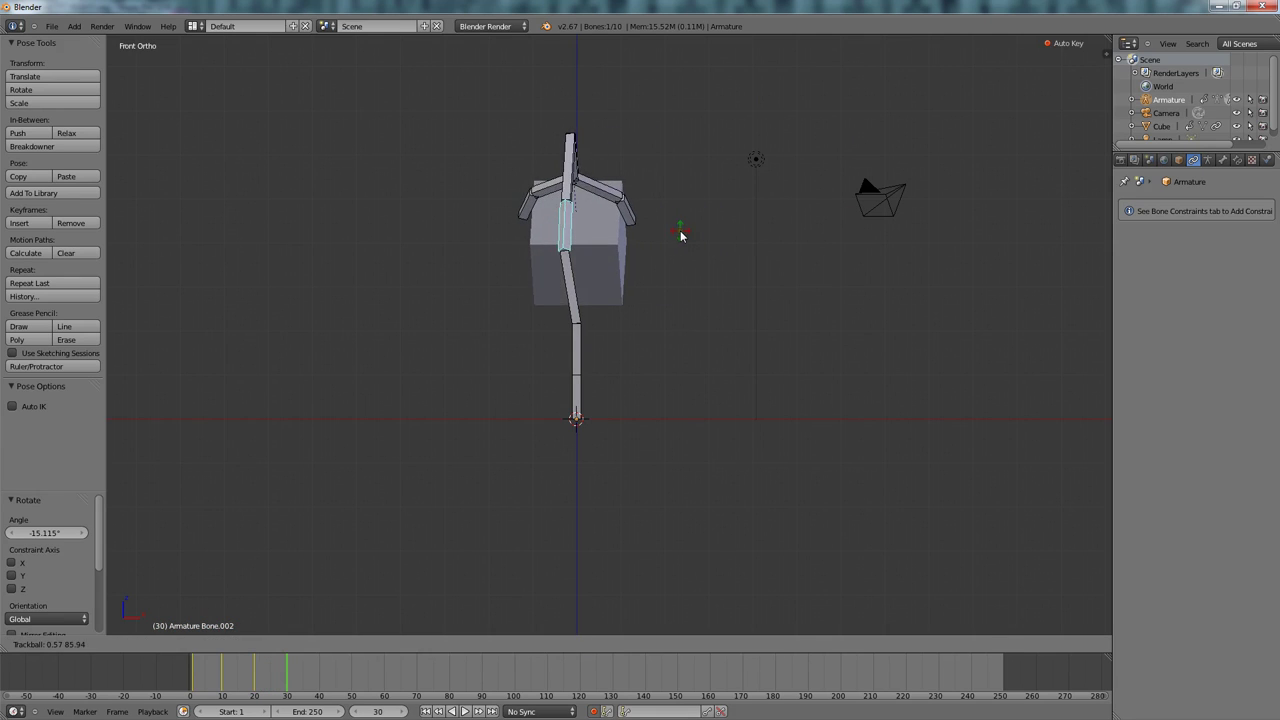
left_click(683, 232)
At frame 30, straighten the arm by rotating the upper upright bone 7.764° and the short bone above it -7.217°.
right_click(572, 281)
key("r")
left_click(589, 291)
right_click(576, 236)
key("r")
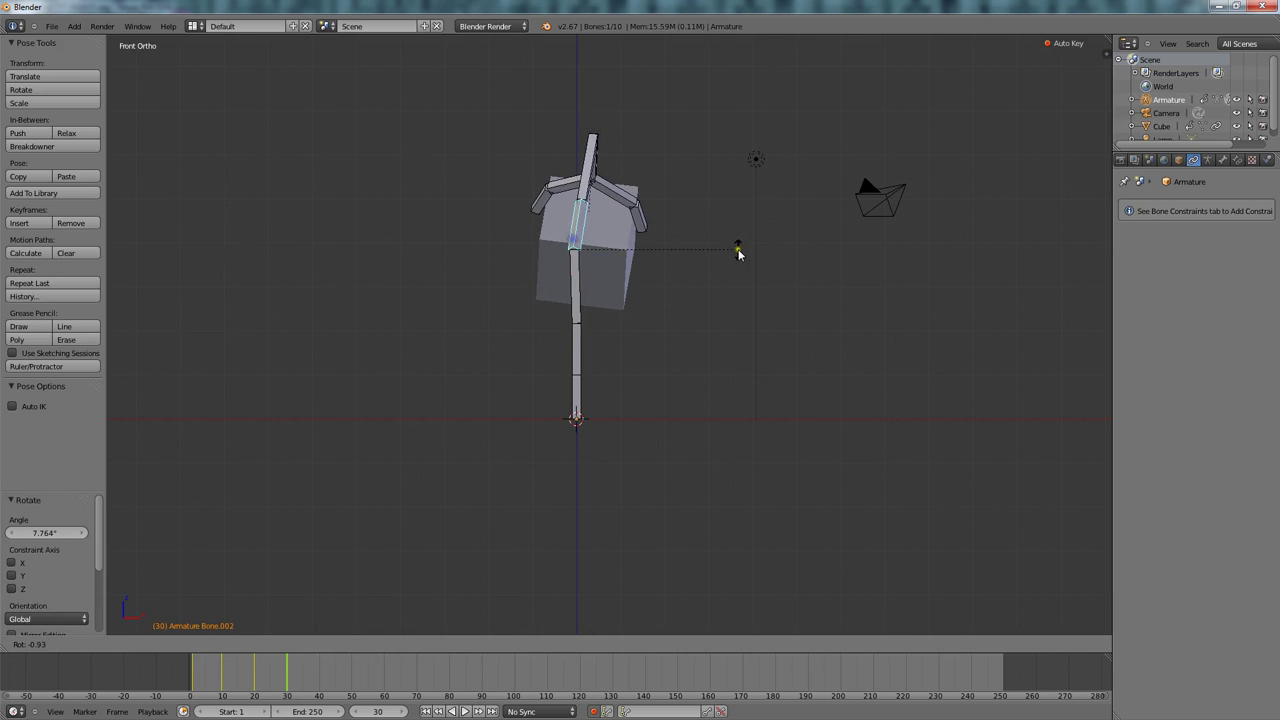
left_click(725, 233)
At frame 40, lower the arm by trackball-rotating the short bone above the upright ones by -46.983° and 2.865°.
key("Right")
key("Right")
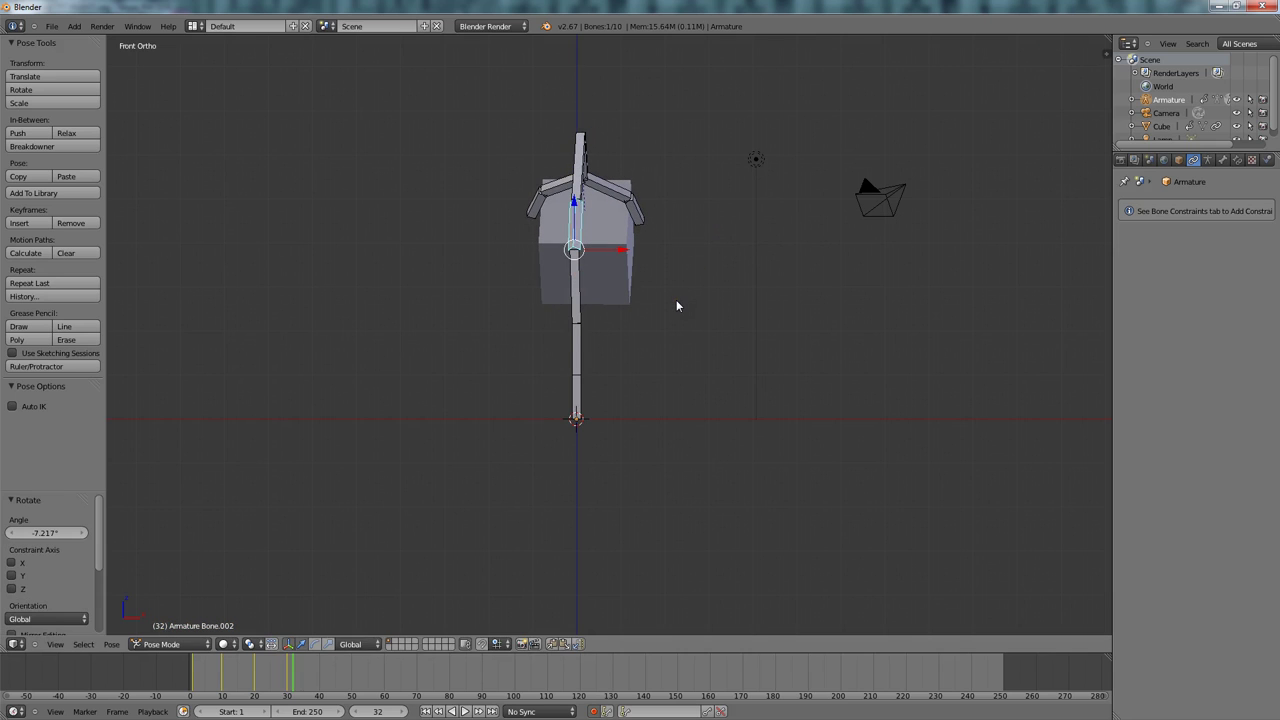
key("Right")
key("r")
key("r")
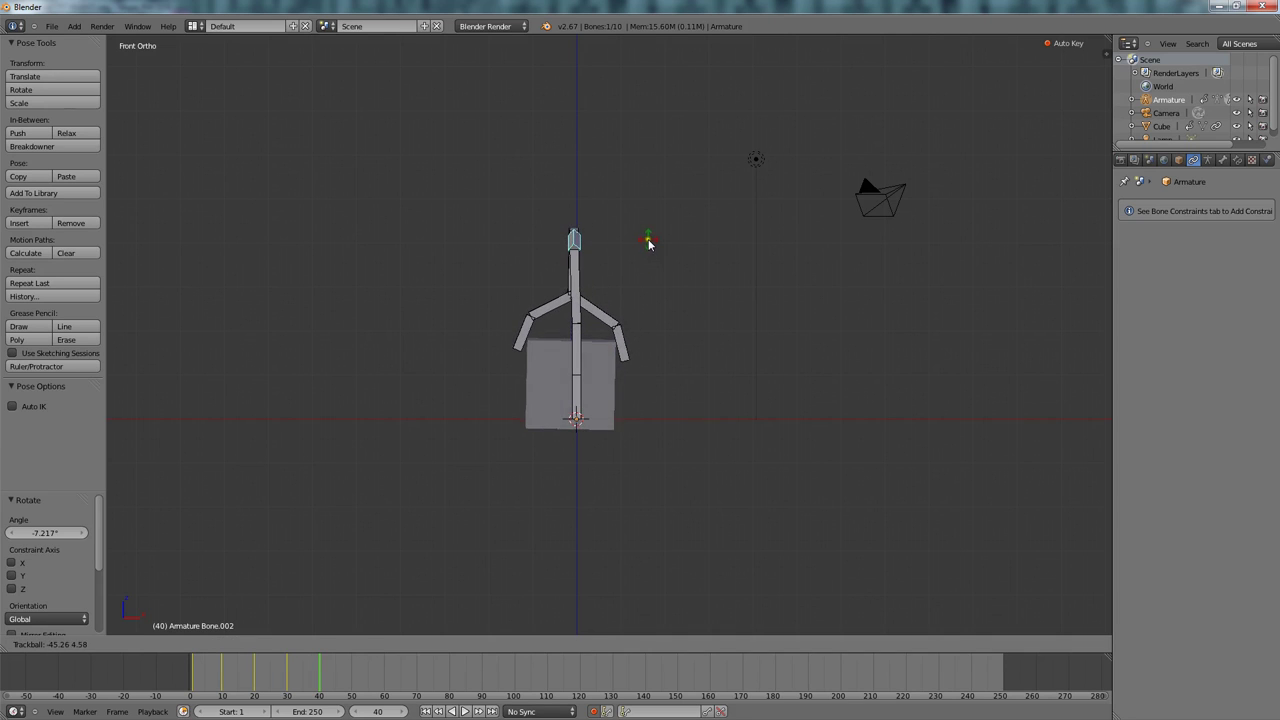
left_click(651, 241)
In right view at frame 40, rotate the long arm bone -7.687° and the hanging bone 7.044° to set the cube level.
key("KP_3")
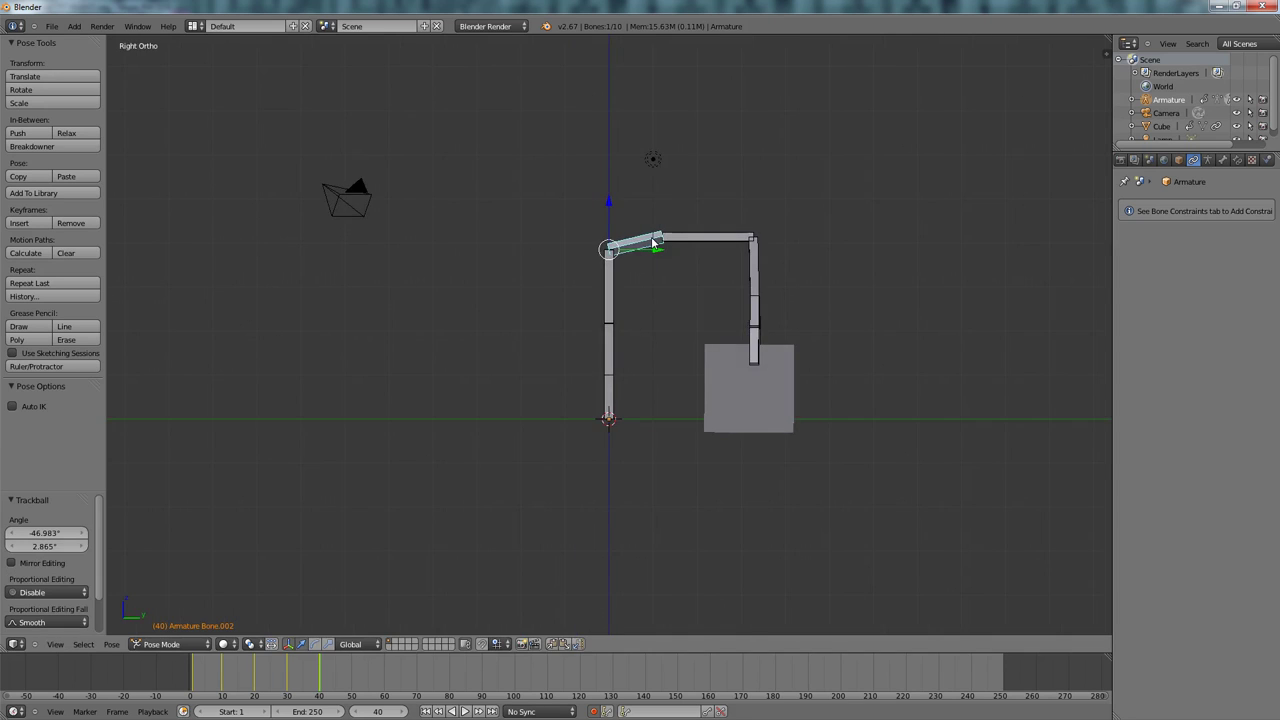
right_click(695, 236)
key("r")
left_click(719, 249)
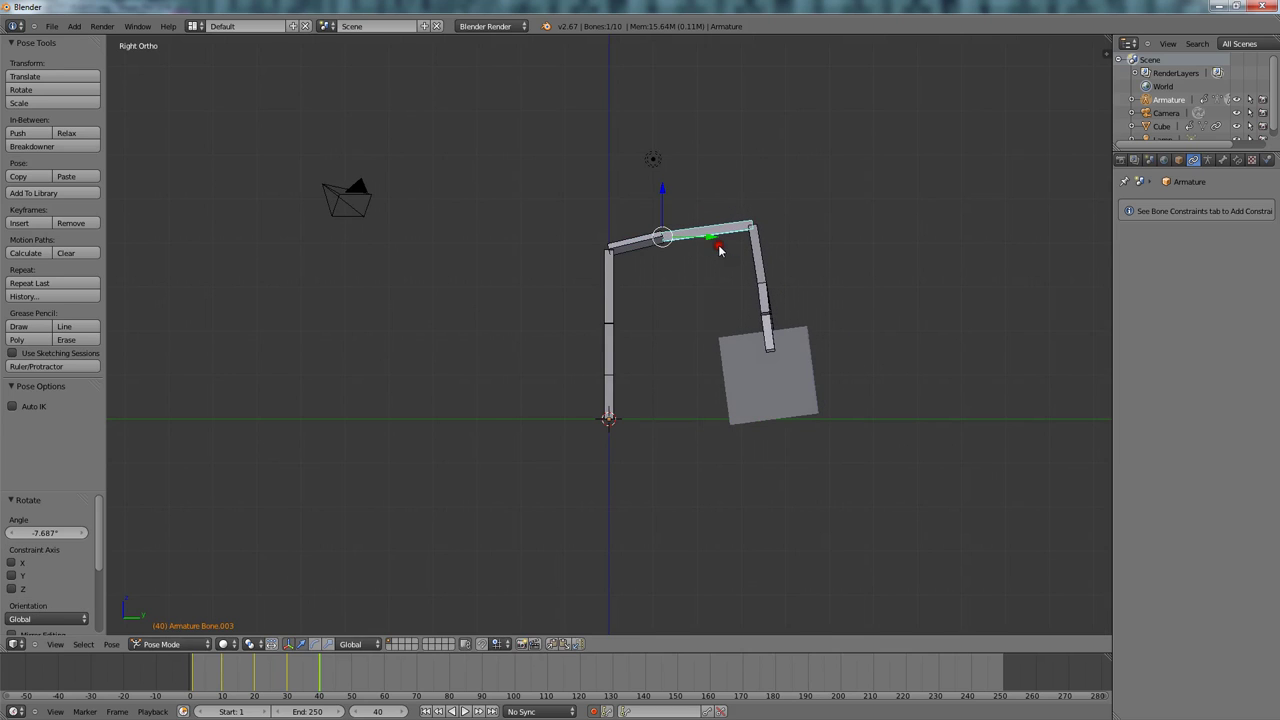
right_click(760, 266)
key("r")
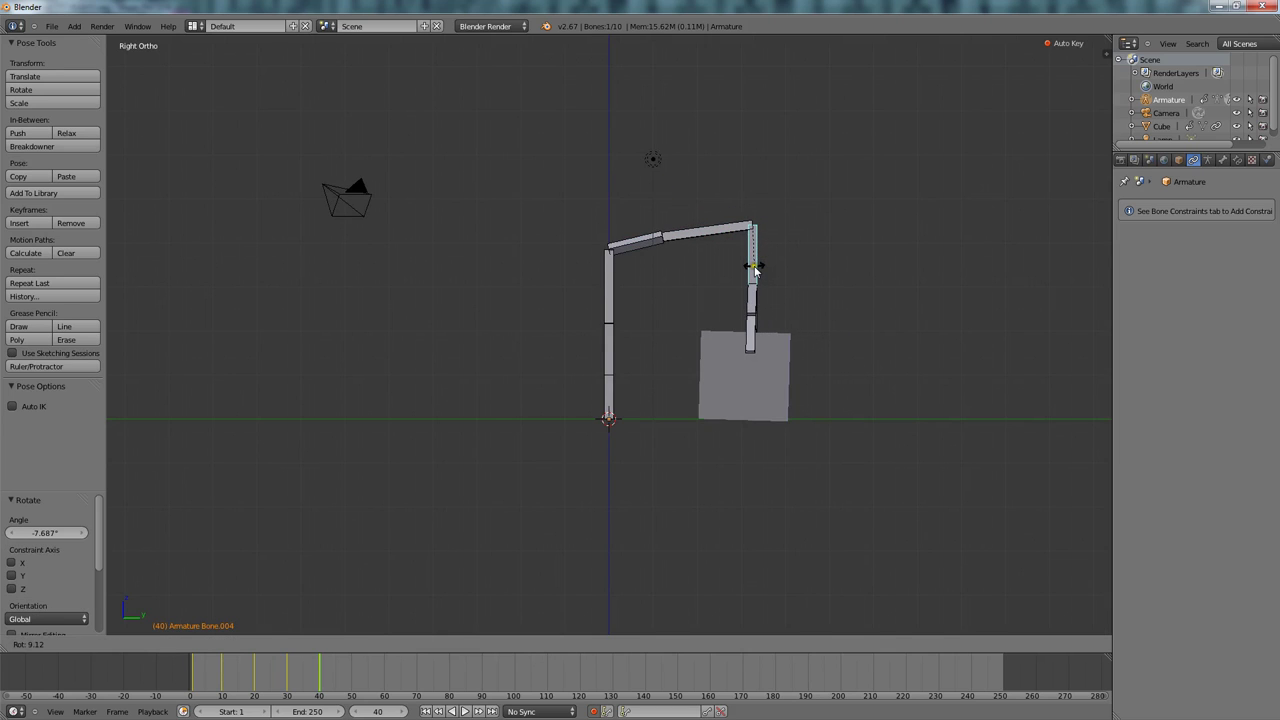
left_click(755, 268)
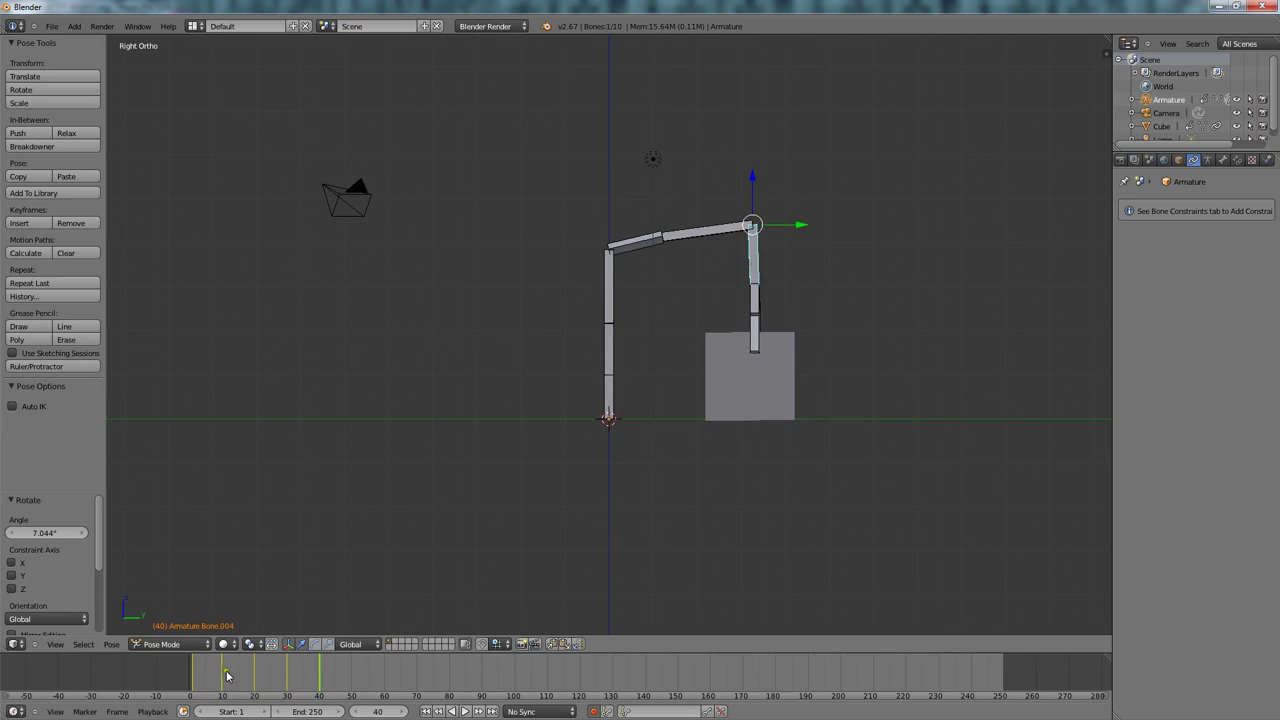
Play the animation from the beginning to review the pick-up and set-down motion, then stop playback.
left_click(158, 668)
key("alt+a")
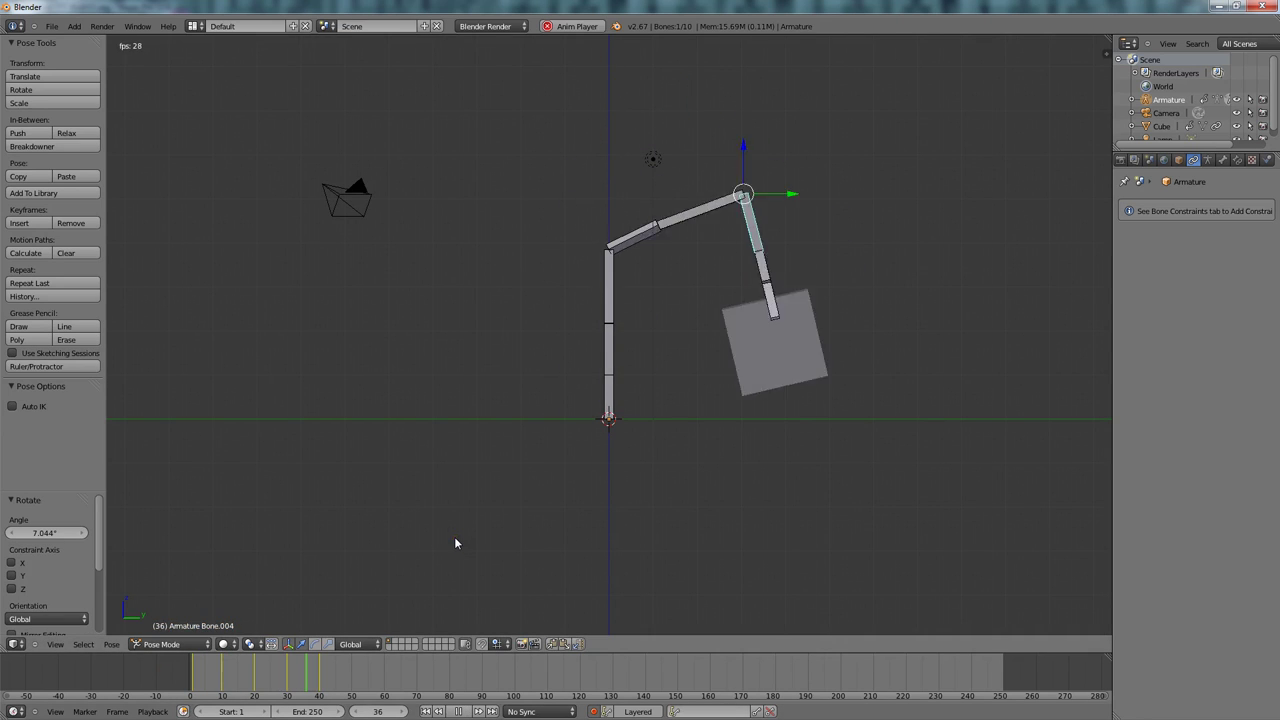
key("Escape")
At frame 50, rotate the short bone above the upright ones by -56.021° to raise the arm.
left_click_drag(282, 676, 351, 677)
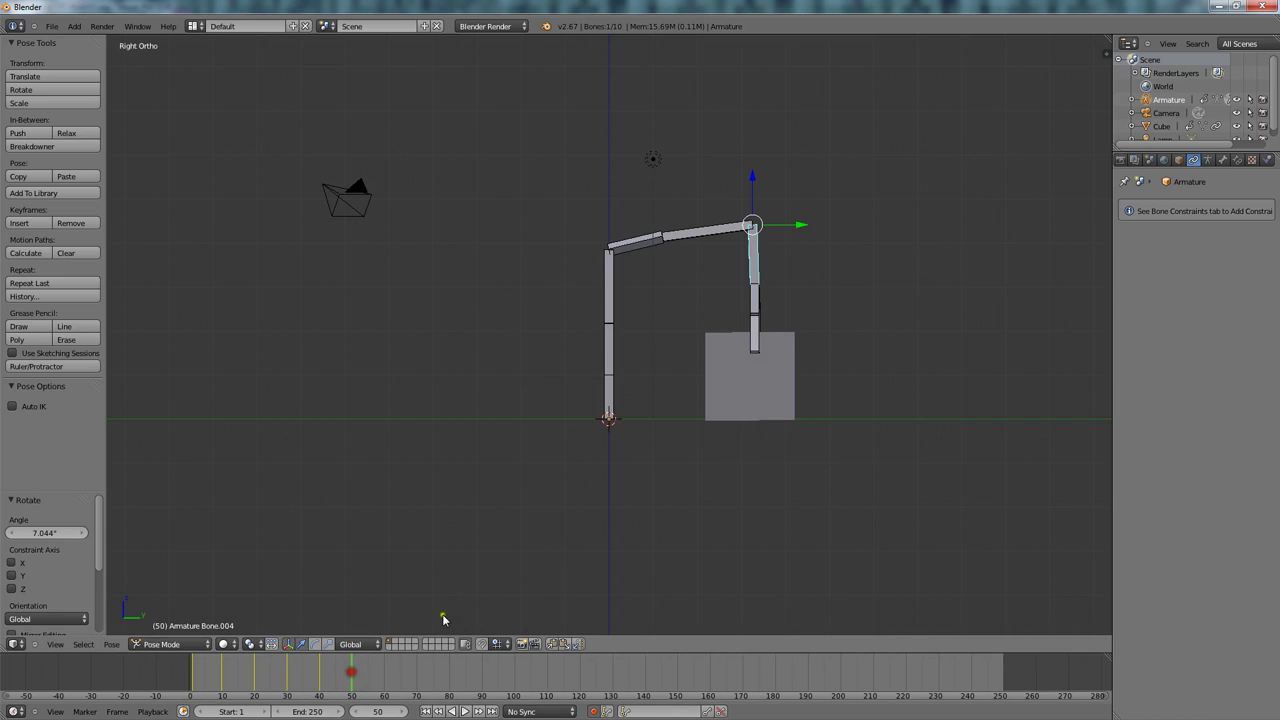
right_click(653, 249)
key("r")
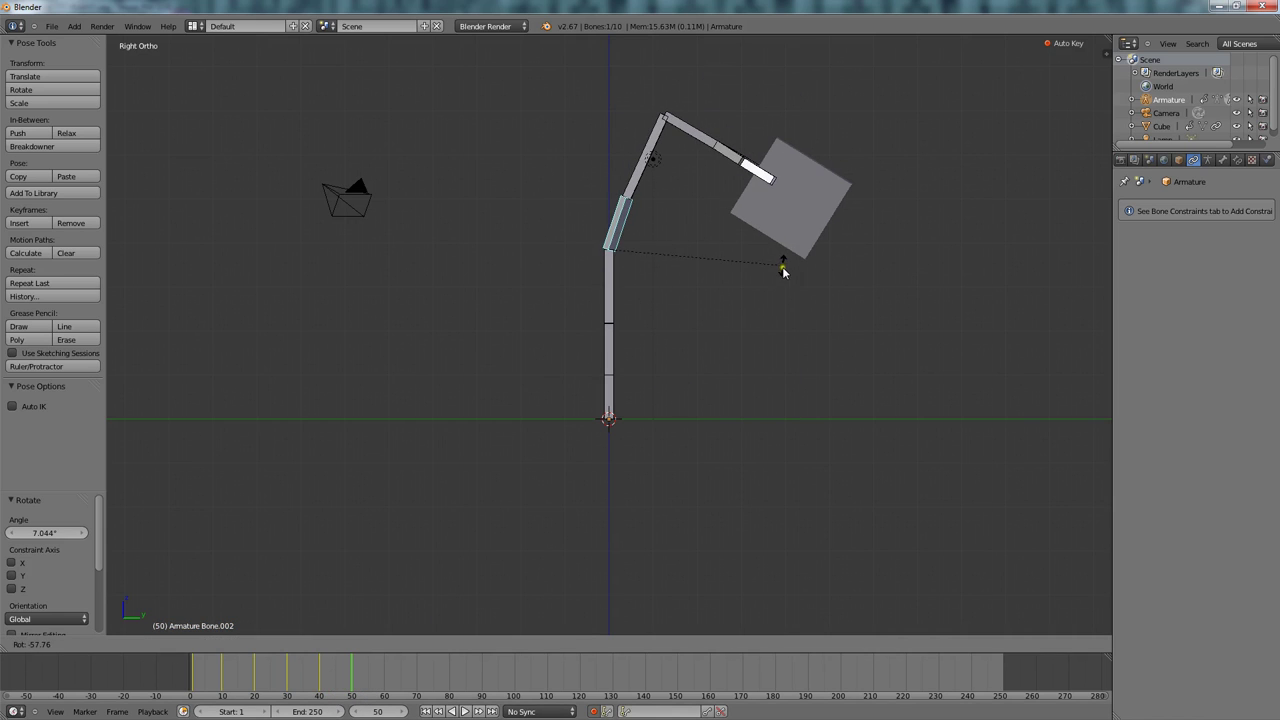
left_click(786, 266)
At frame 50, rotate the long arm bone about 37° and the hanging bone -19.931°.
key("ctrl+Tab")
right_click(658, 161)
key("r")
right_click(664, 166)
right_click(662, 146)
key("r")
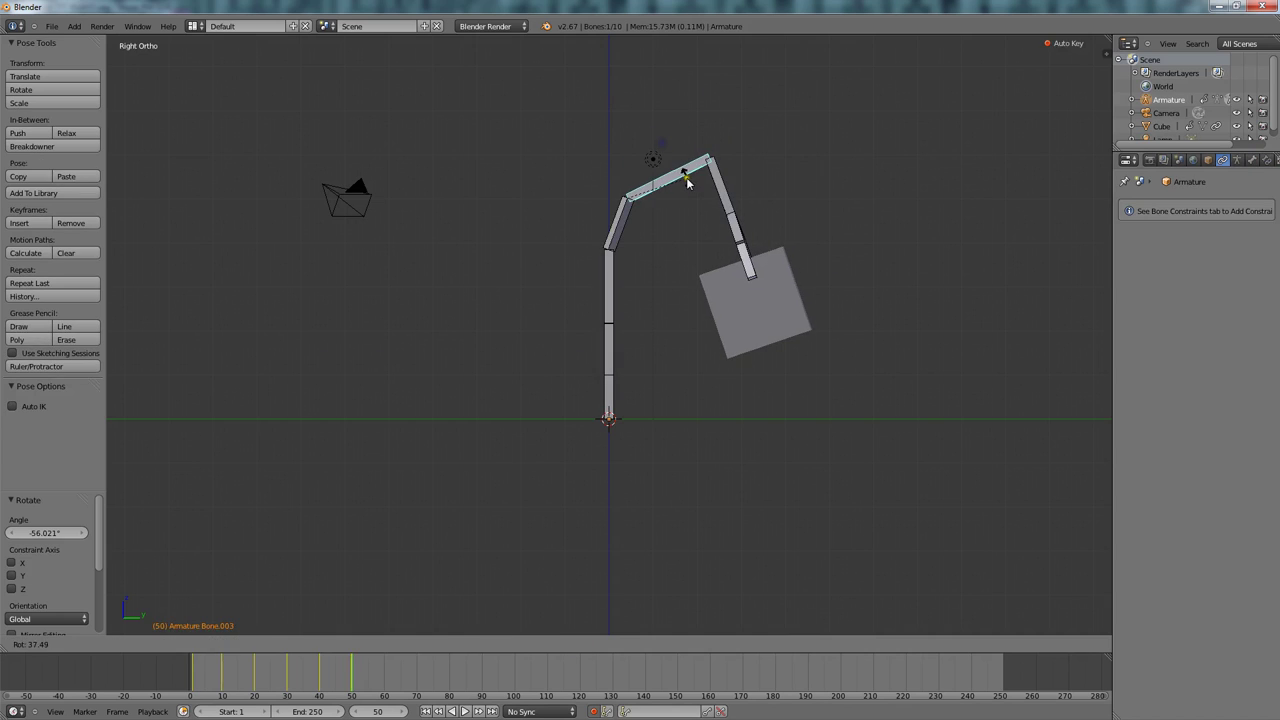
left_click(691, 181)
right_click(721, 183)
key("r")
left_click(728, 174)
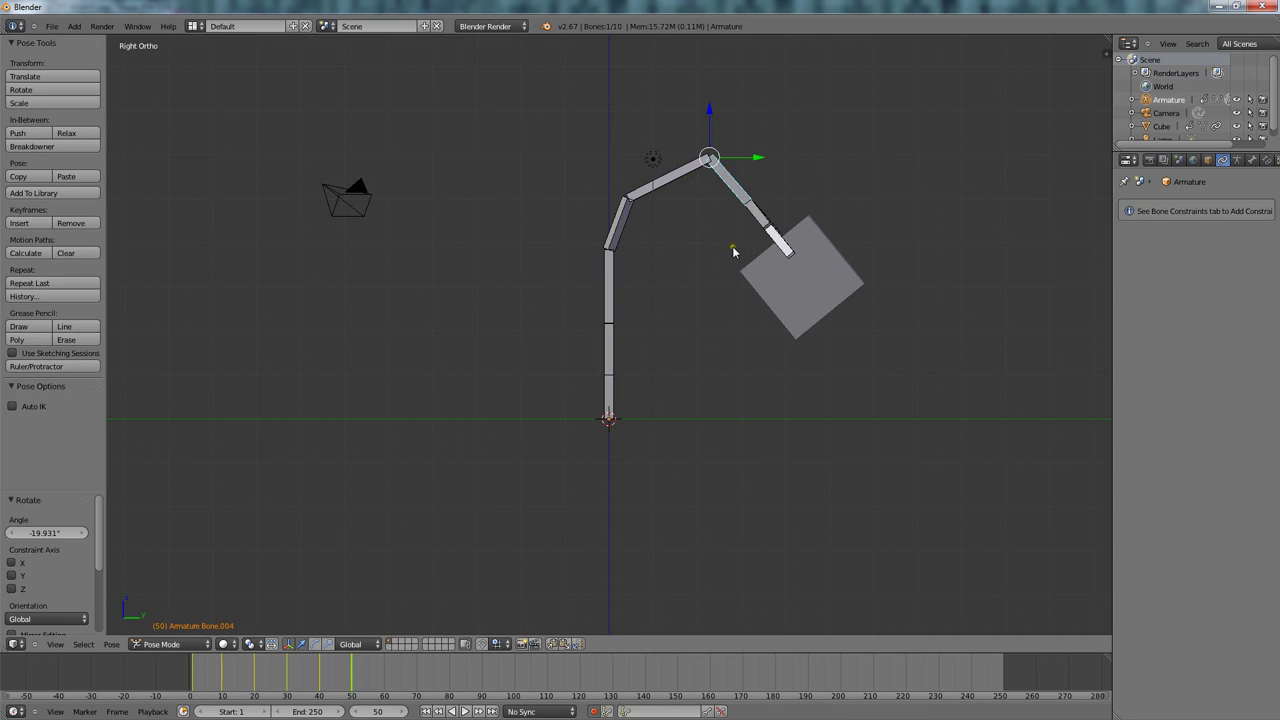
Step frame by frame up to frame 50 to examine how the cube follows the raised arm.
key("Down")
key("Right")
key("Right")
key("Right")
key("Right")
key("Right")
key("Right")
key("Right")
key("Right")
key("Right")
key("Right")
key("Right")
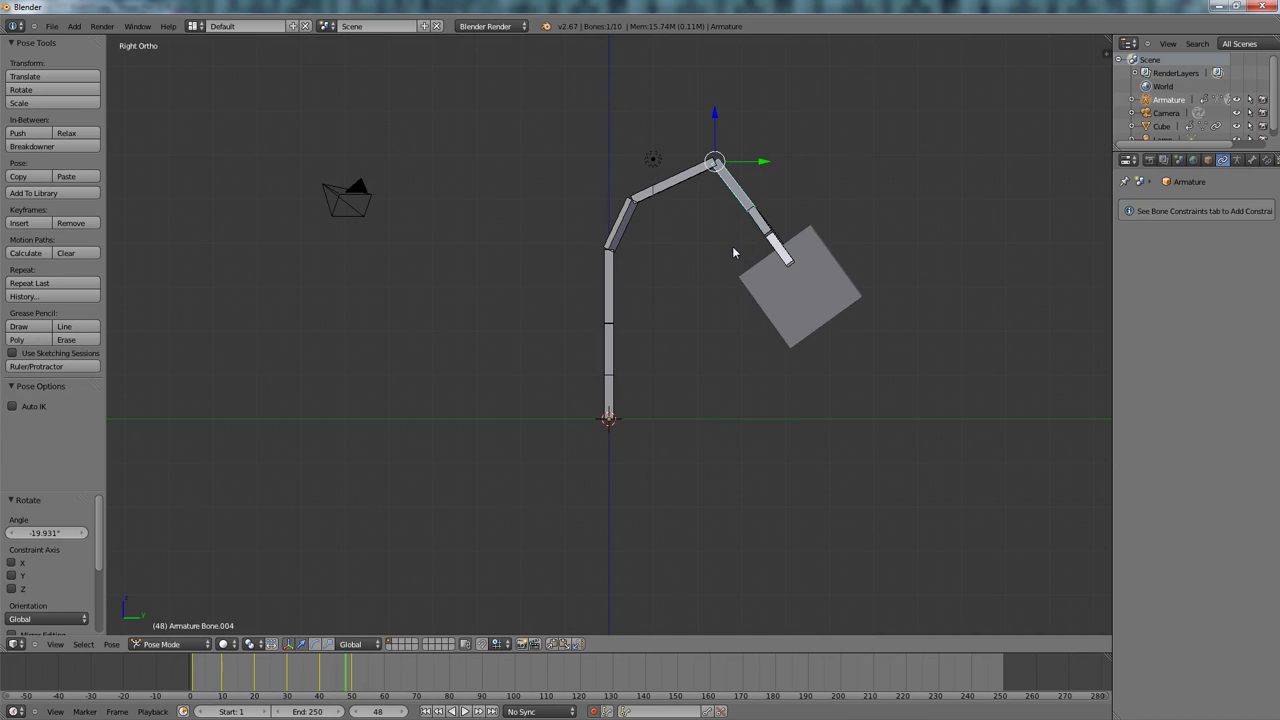
key("Left")
Keyframe the cube's Child Of influence at 1.000 on frame 40 and at 0.000 on frame 41.
right_click(824, 277)
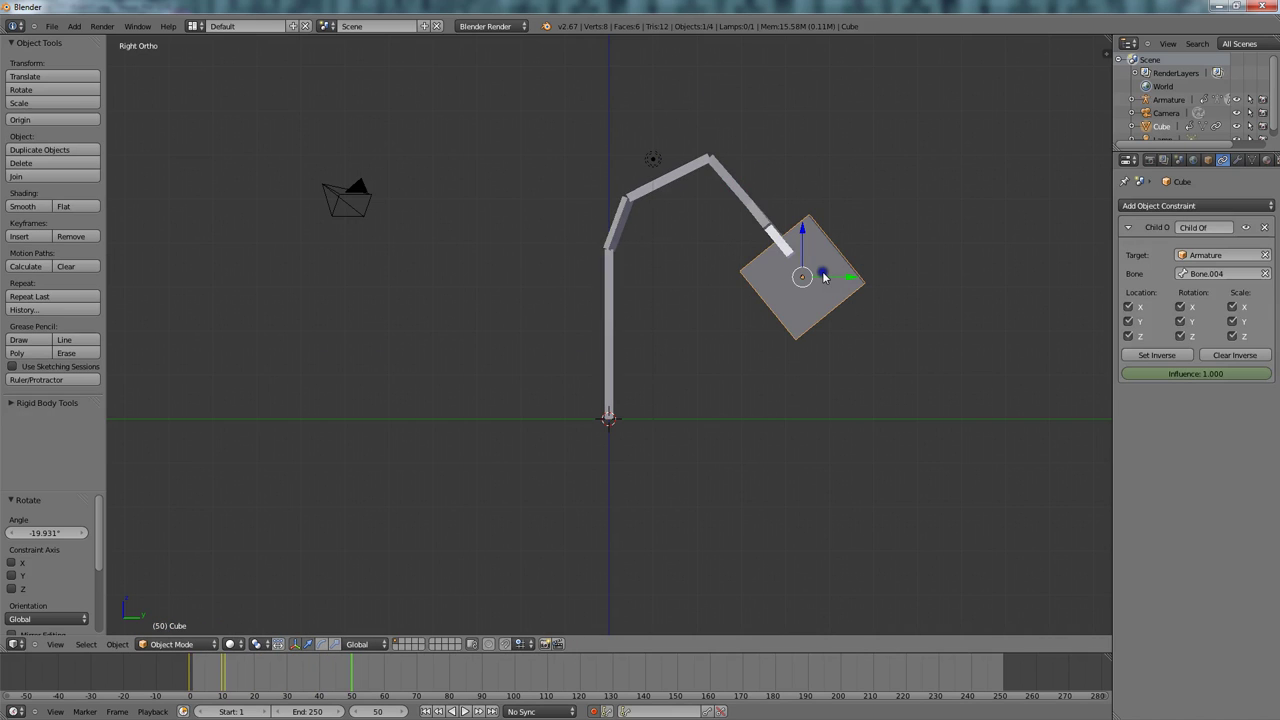
key("Down")
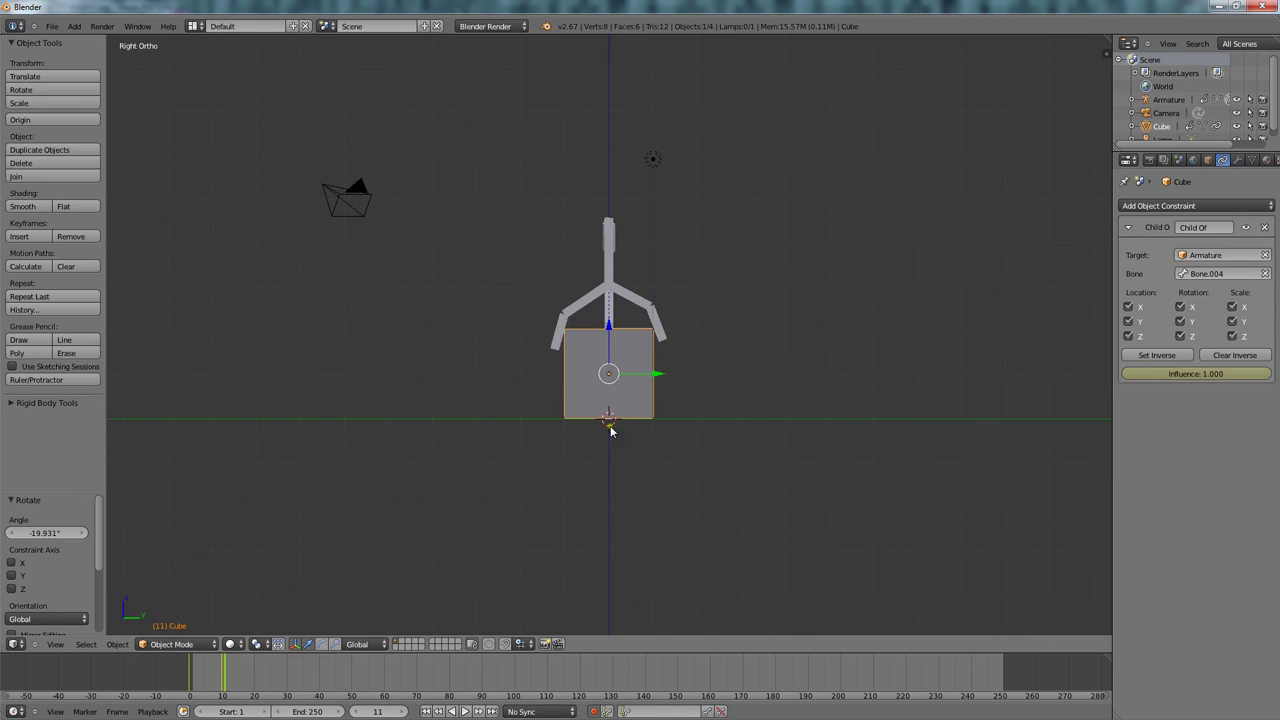
key("alt+a")
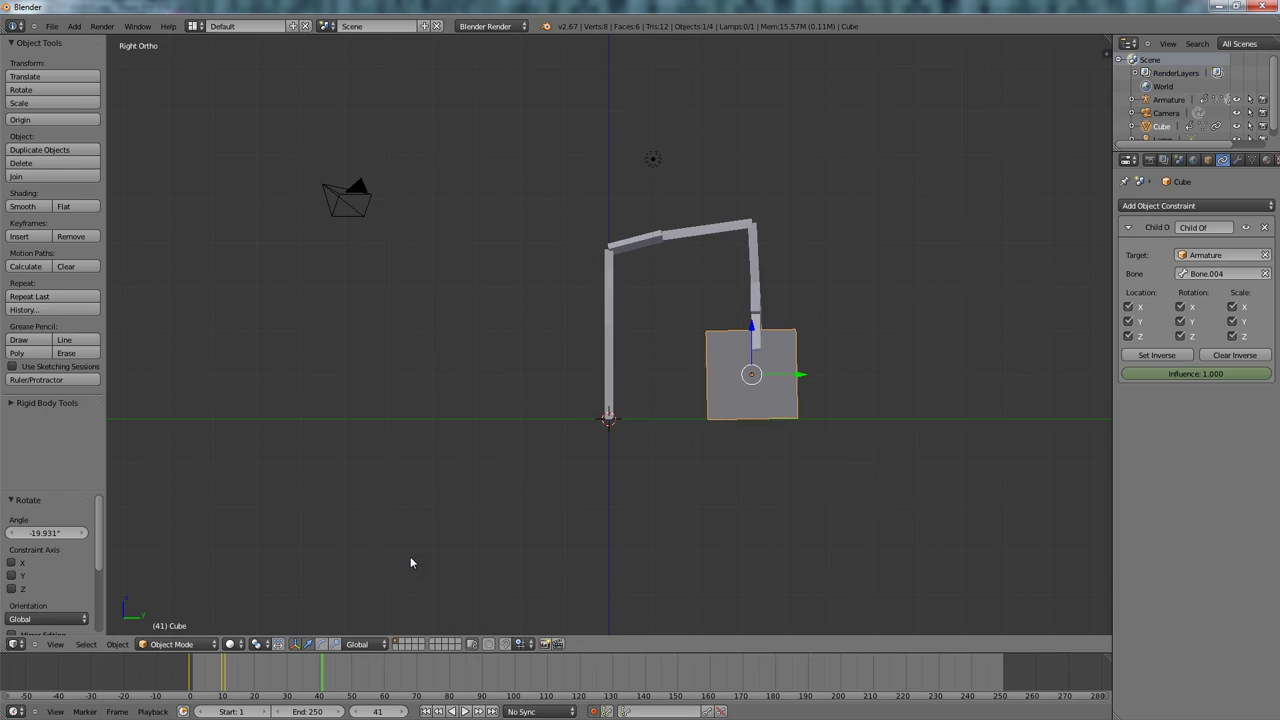
key("Left")
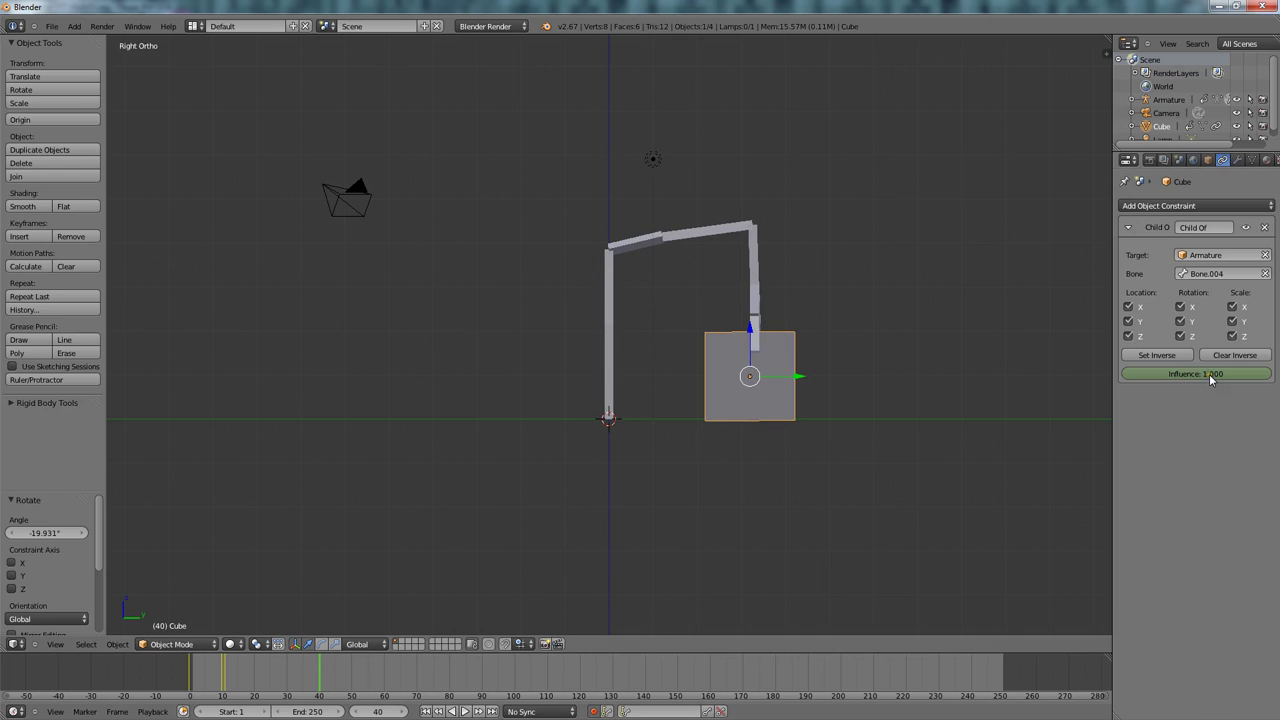
key("Right")
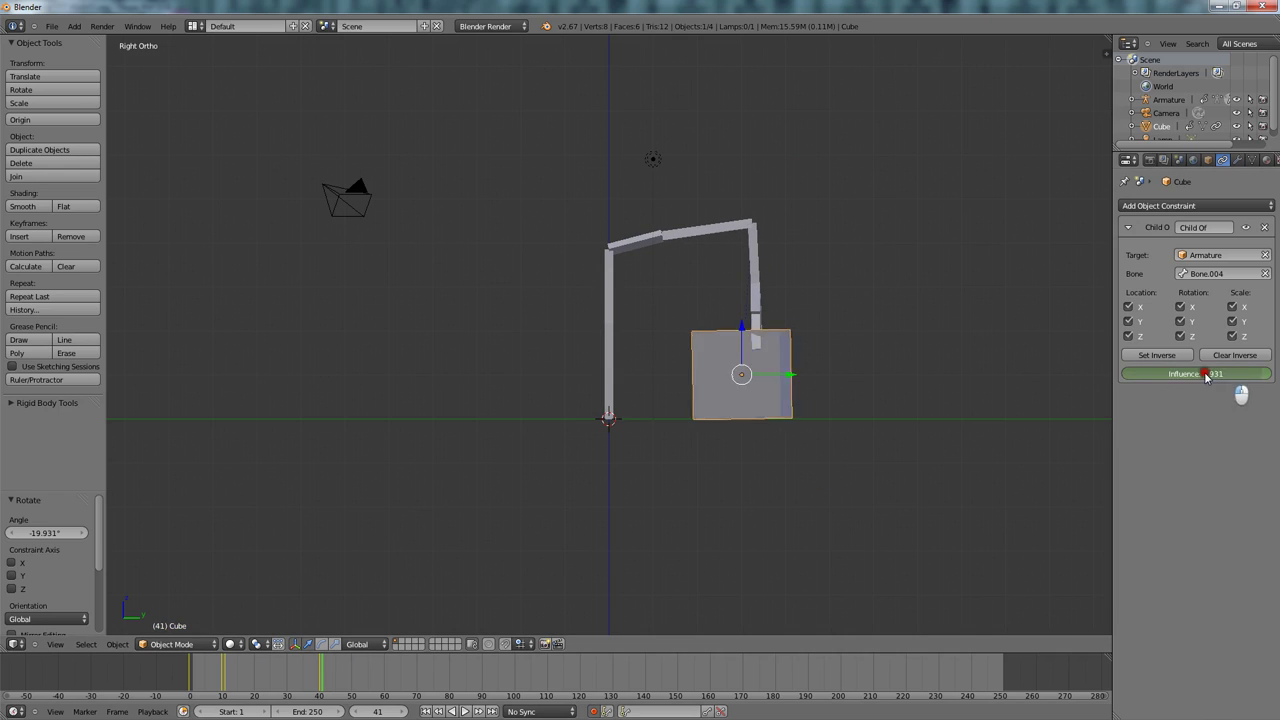
left_click_drag(1206, 376, 1050, 376)
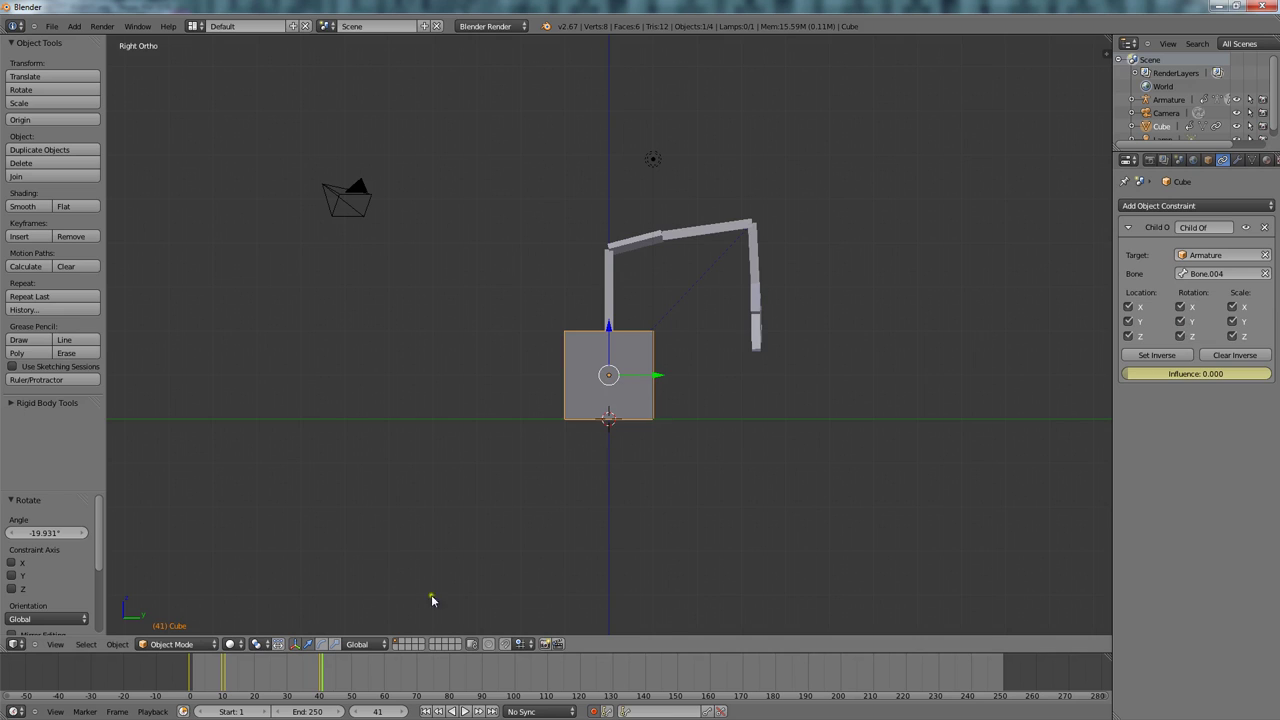
Compare the cube's position at frames 40 and 41, and try to move it toward the claw at frame 41.
key("Left")
key("Right")
key("Left")
middle_click_drag(724, 357, 746, 414)
key("Right")
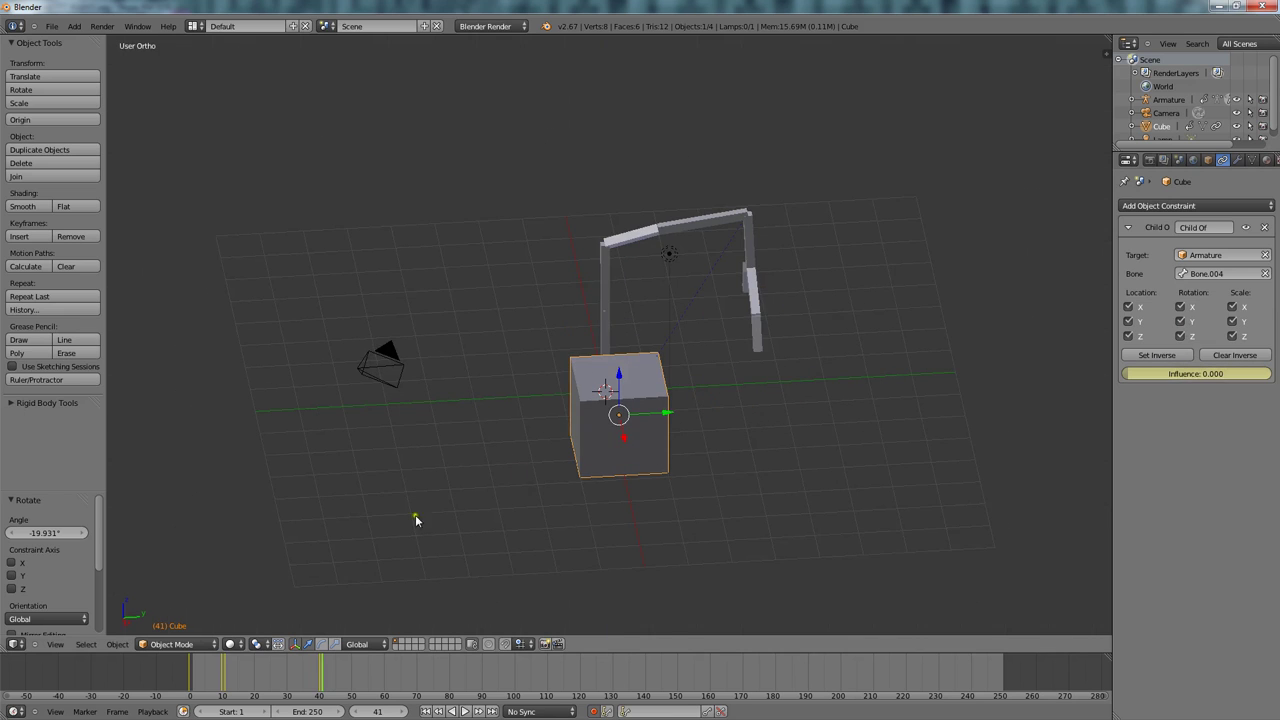
key("g")
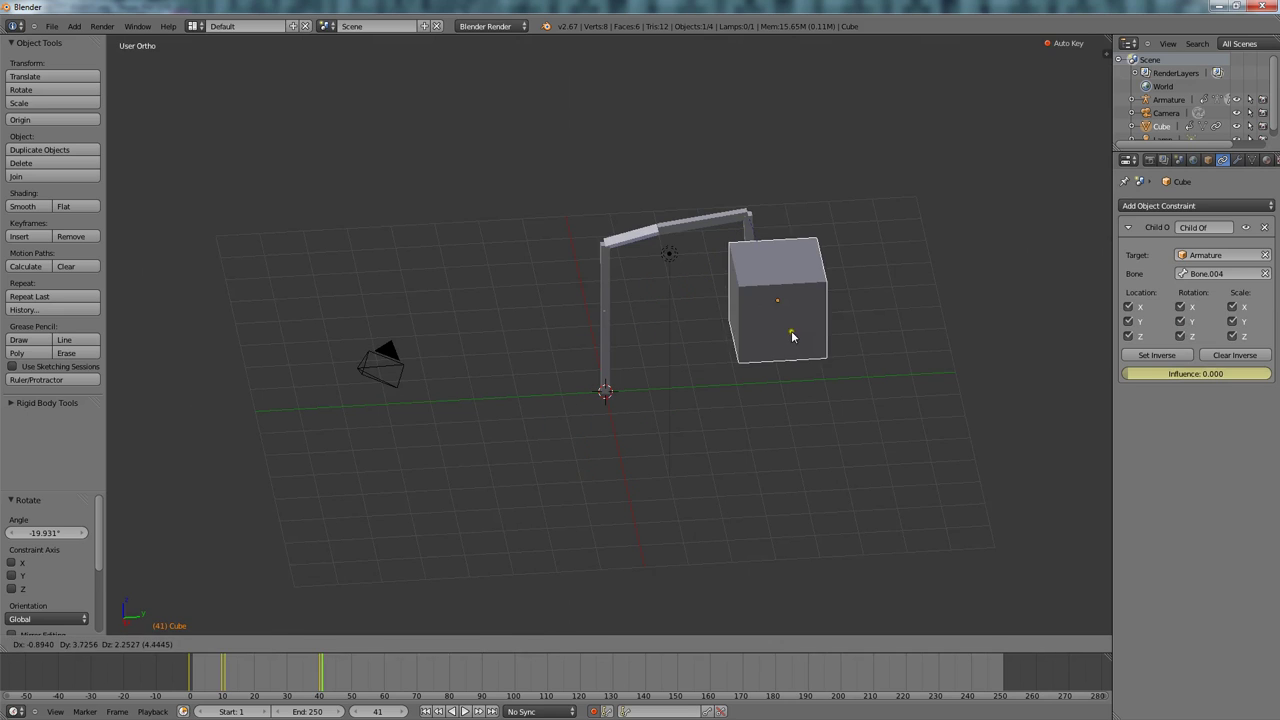
left_click(789, 331)
mouse_move(305, 683)
left_mouse_down()
mouse_move(231, 674)
mouse_move(323, 672)
left_mouse_up()
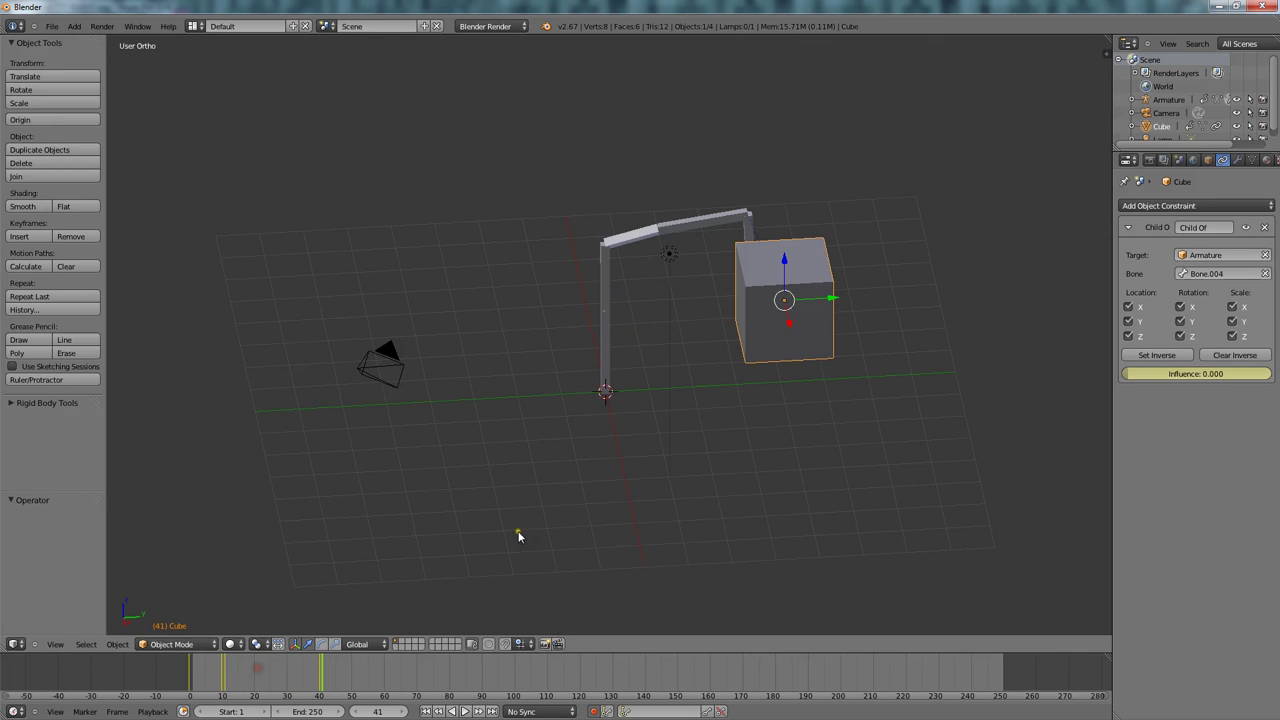
key("Left")
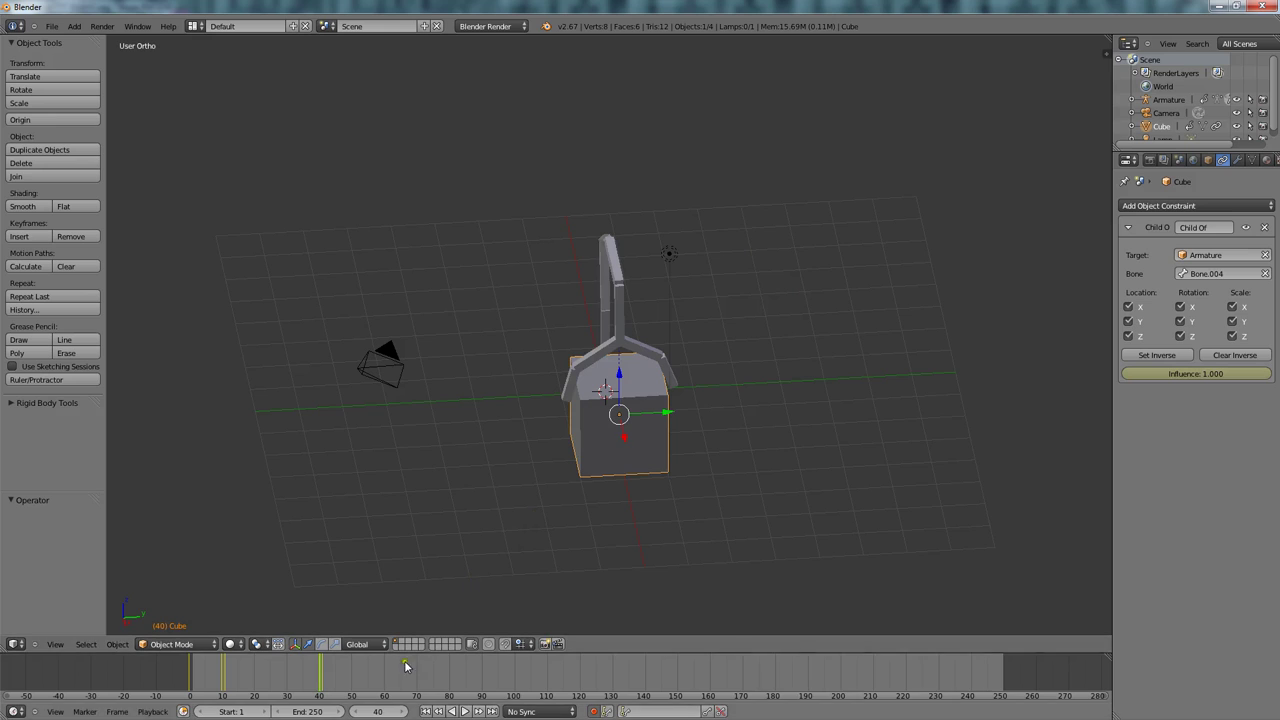
key("Right")
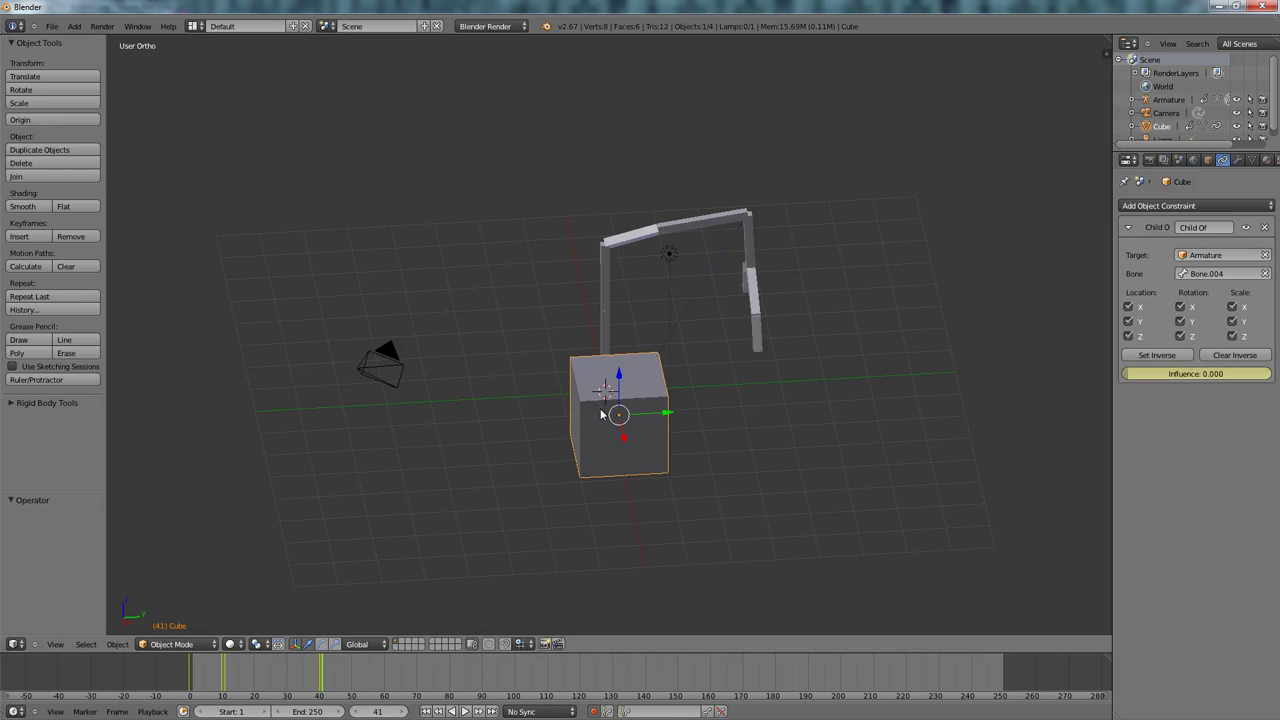
Insert a LocRot keyframe for the cube at frame 40.
key("Left")
key("i")
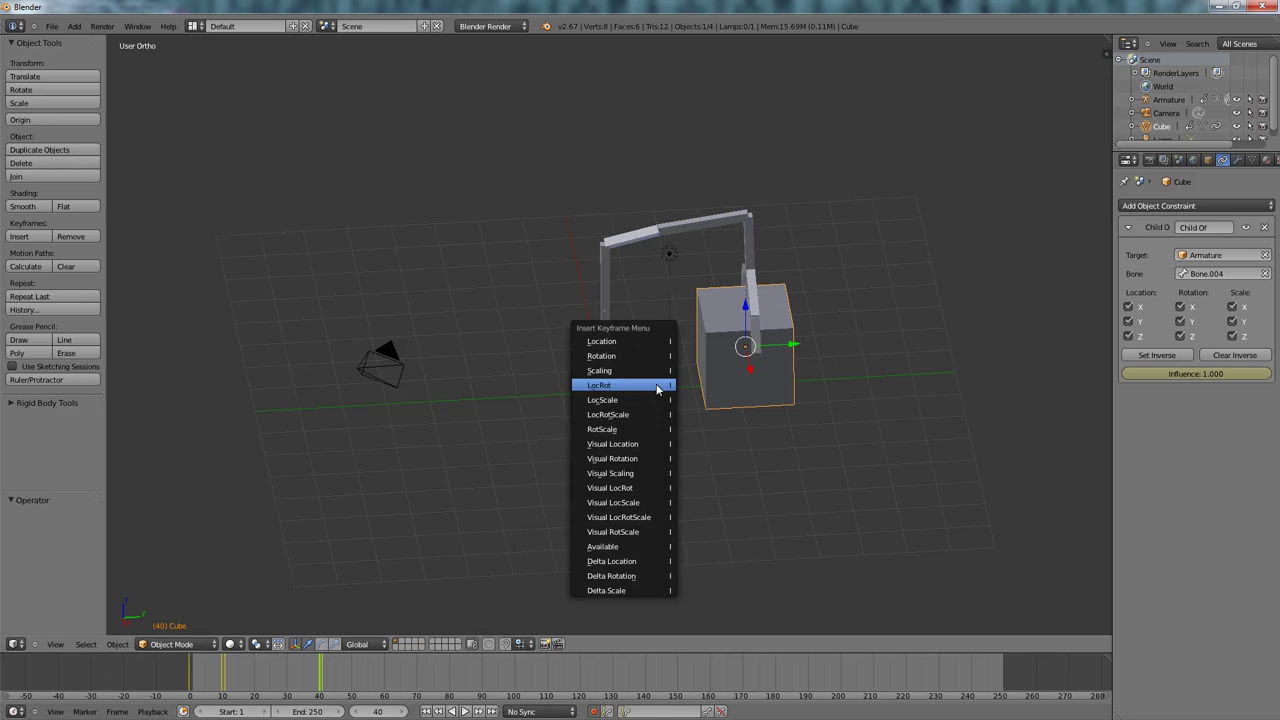
left_click(657, 386)
At frame 41, move the cube in top view by X -2.634 and Y 3.481 so it sits beneath the claw.
key("Right")
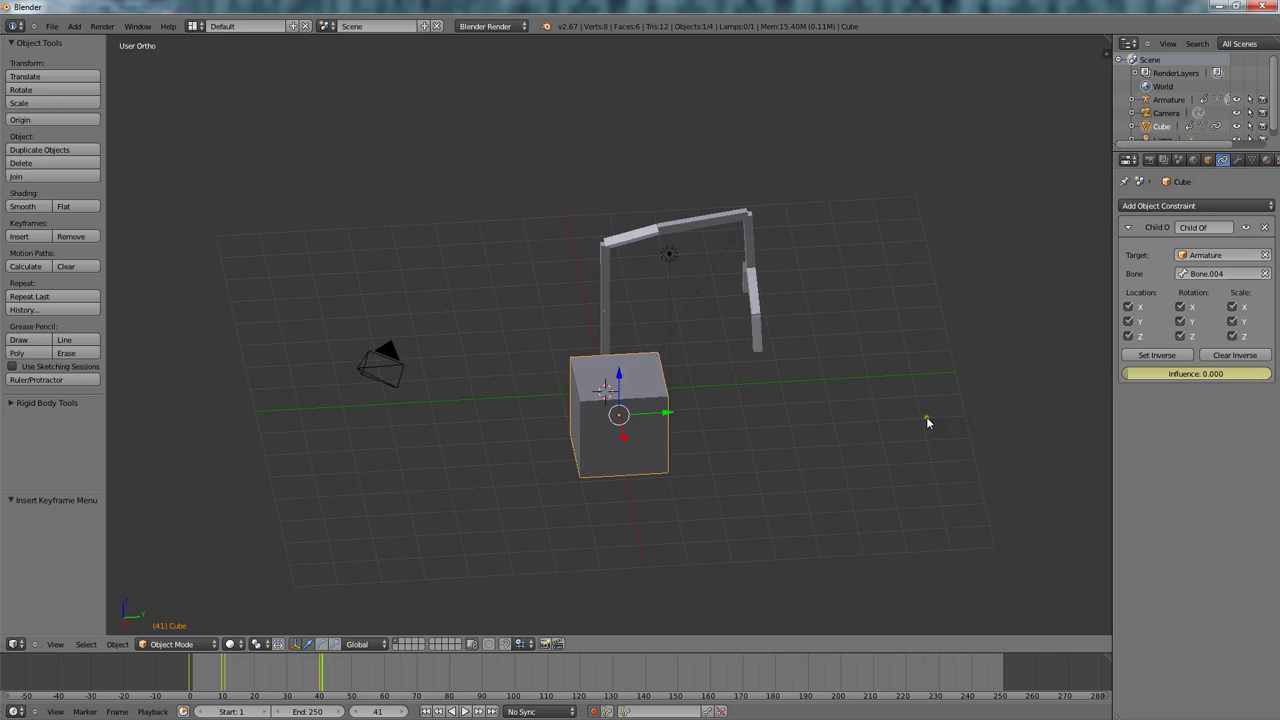
key("KP_7")
key("g")
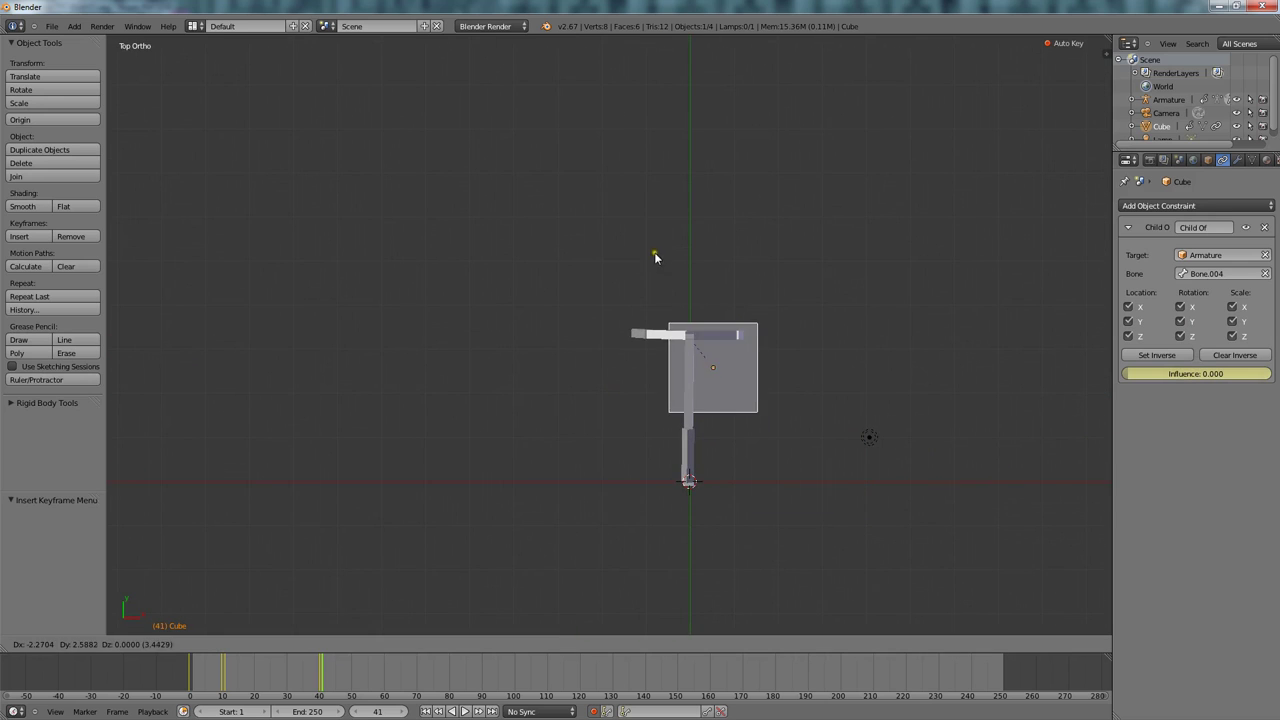
left_click(638, 212)
At frame 41, centre the cube under the claw with moves of X -0.140, Y -0.175 and X -0.01752, Y -0.03504.
scroll(681, 217, "up", 3)
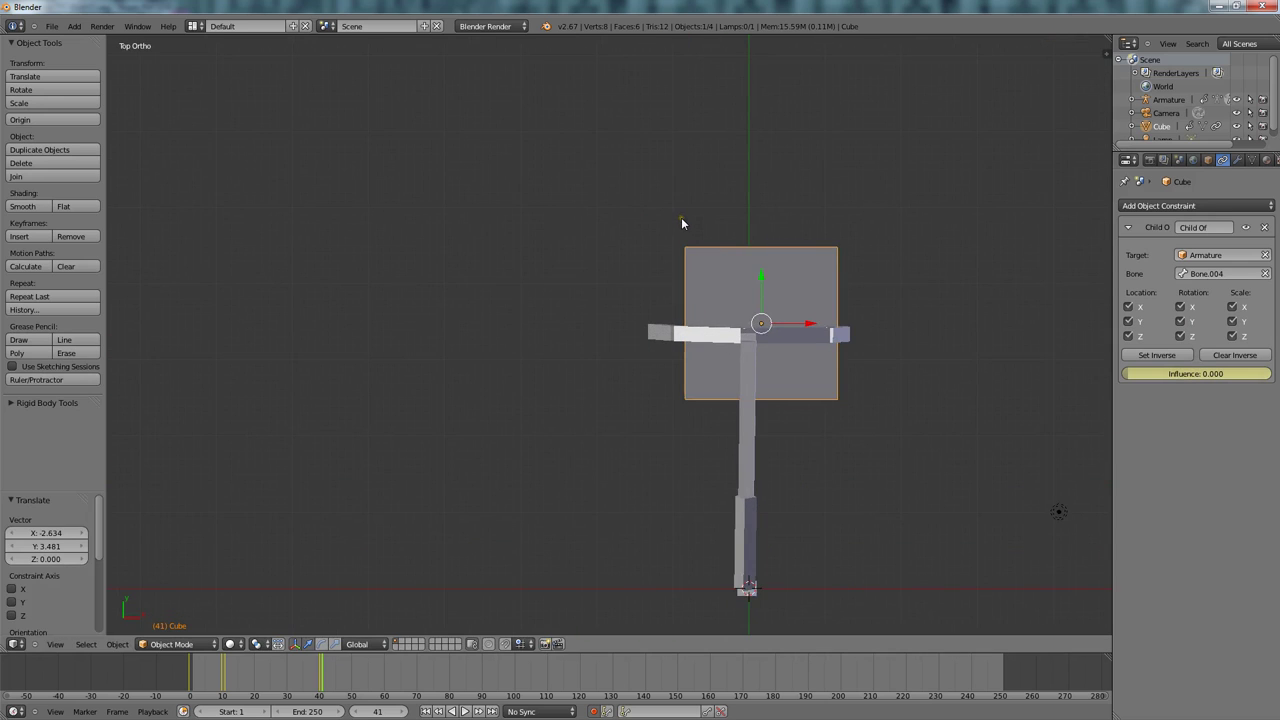
key("Left")
key("Right")
key("g")
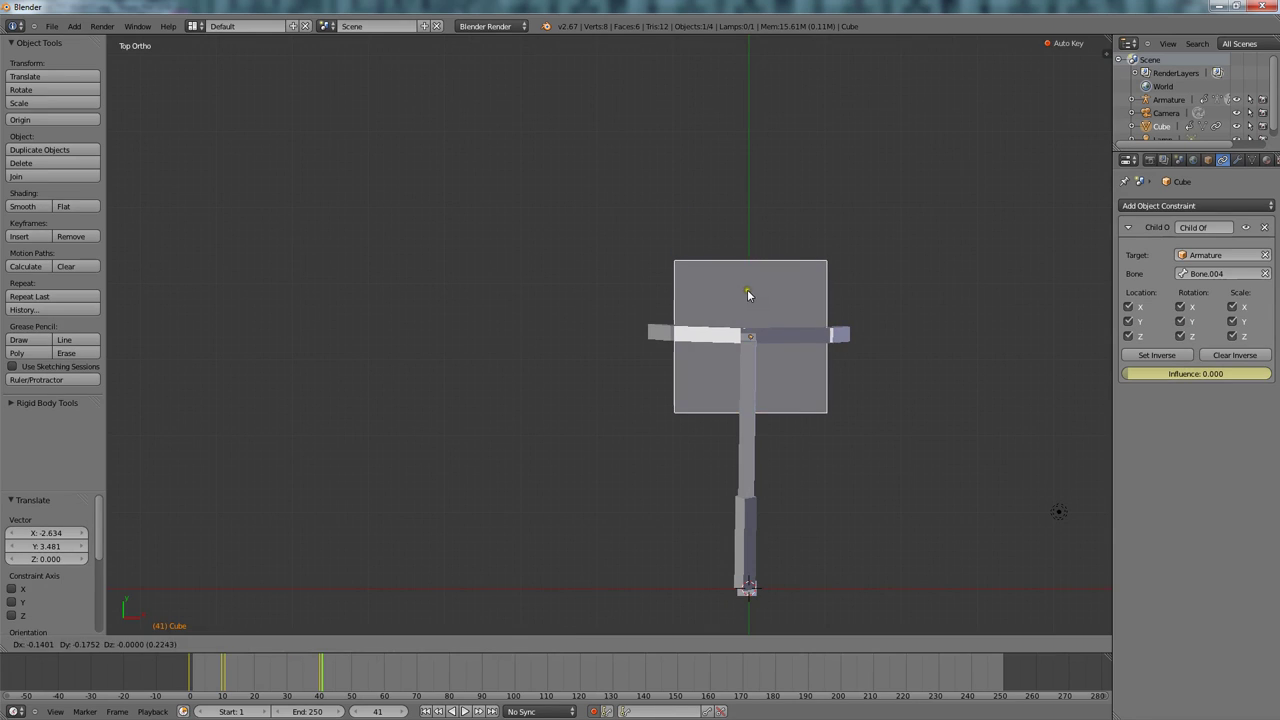
left_click(747, 289)
key("Up")
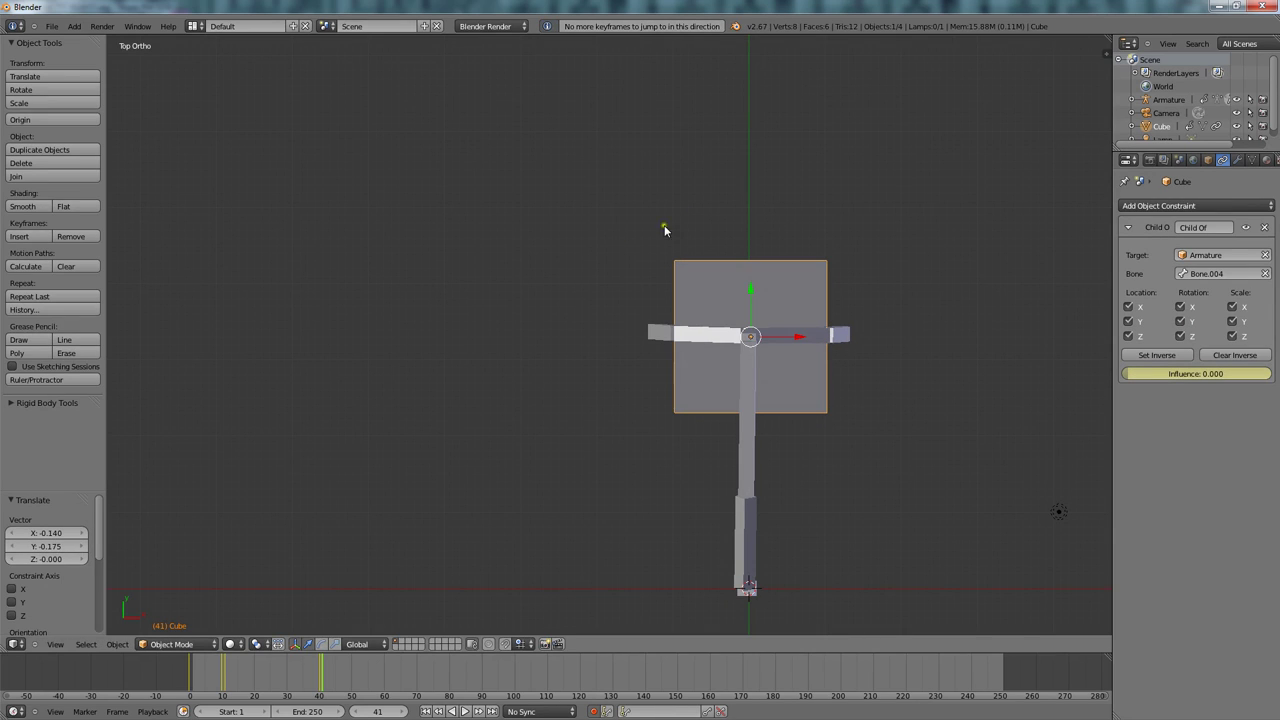
key("g")
left_click(719, 292)
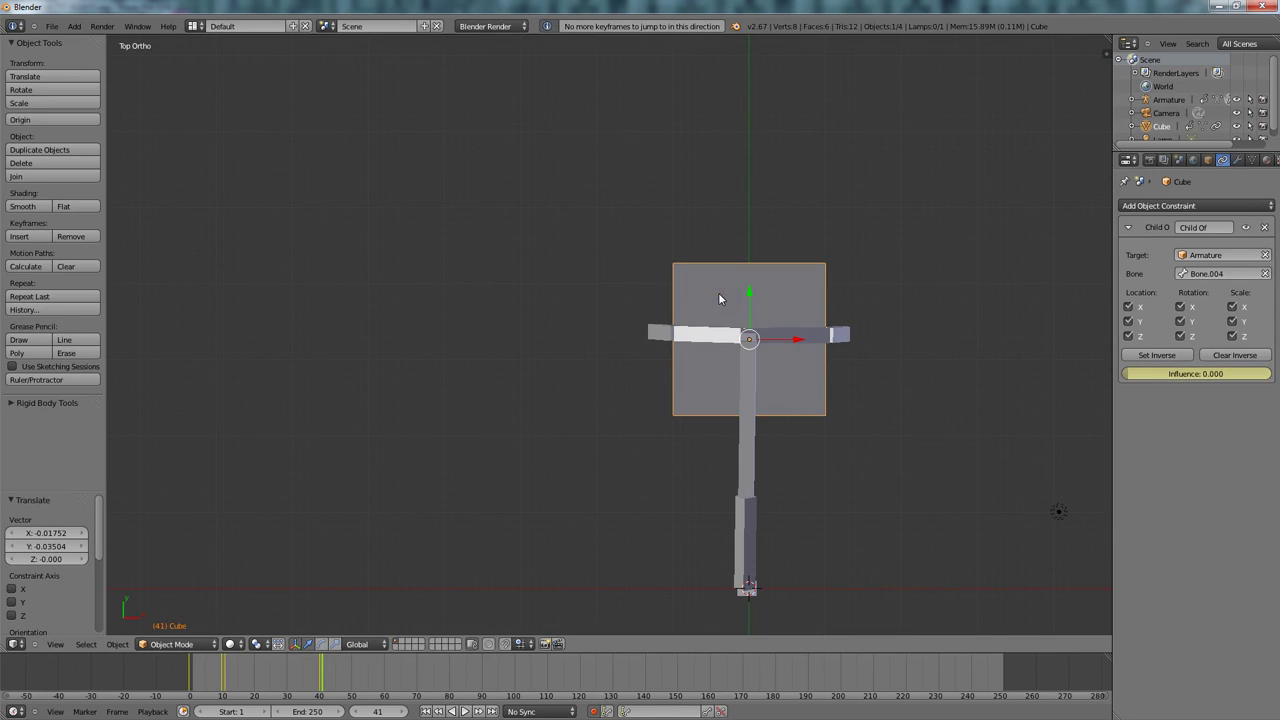
Play the animation from an angled view to review how the claw releases the cube, then stop playback.
middle_click_drag(718, 292, 557, 202)
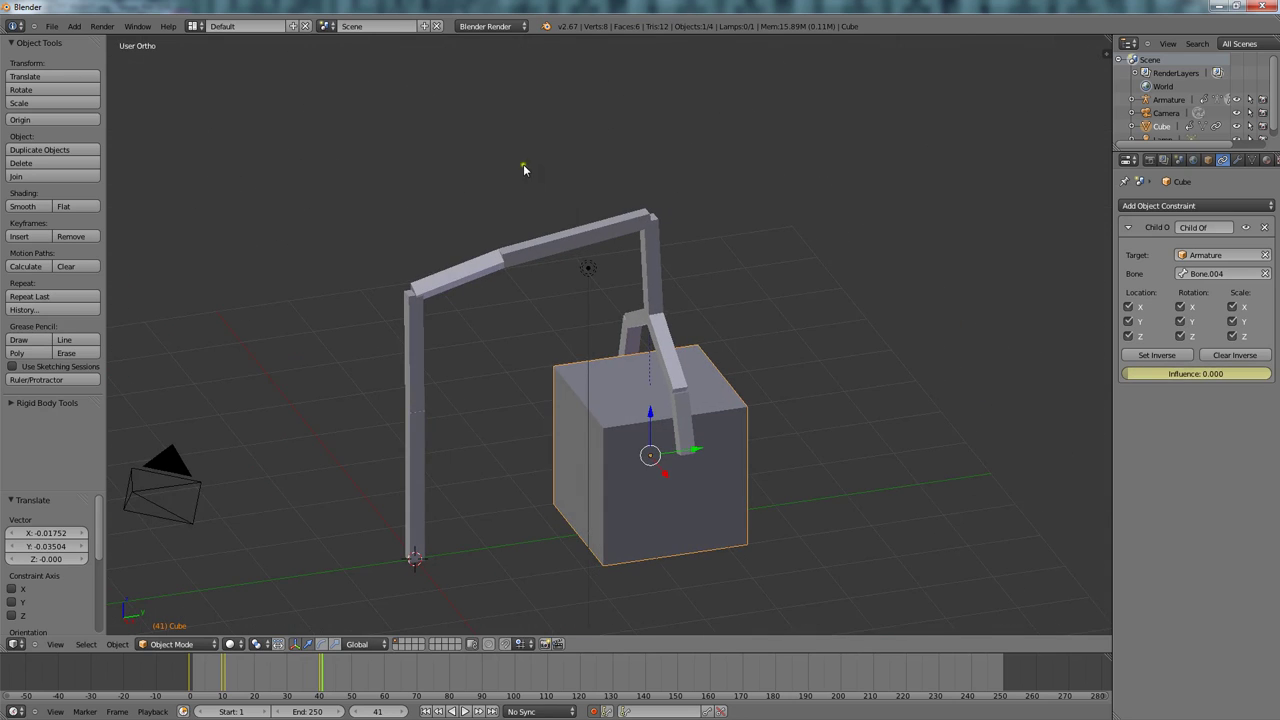
scroll(572, 222, "down", 4)
key("shift+alt+a")
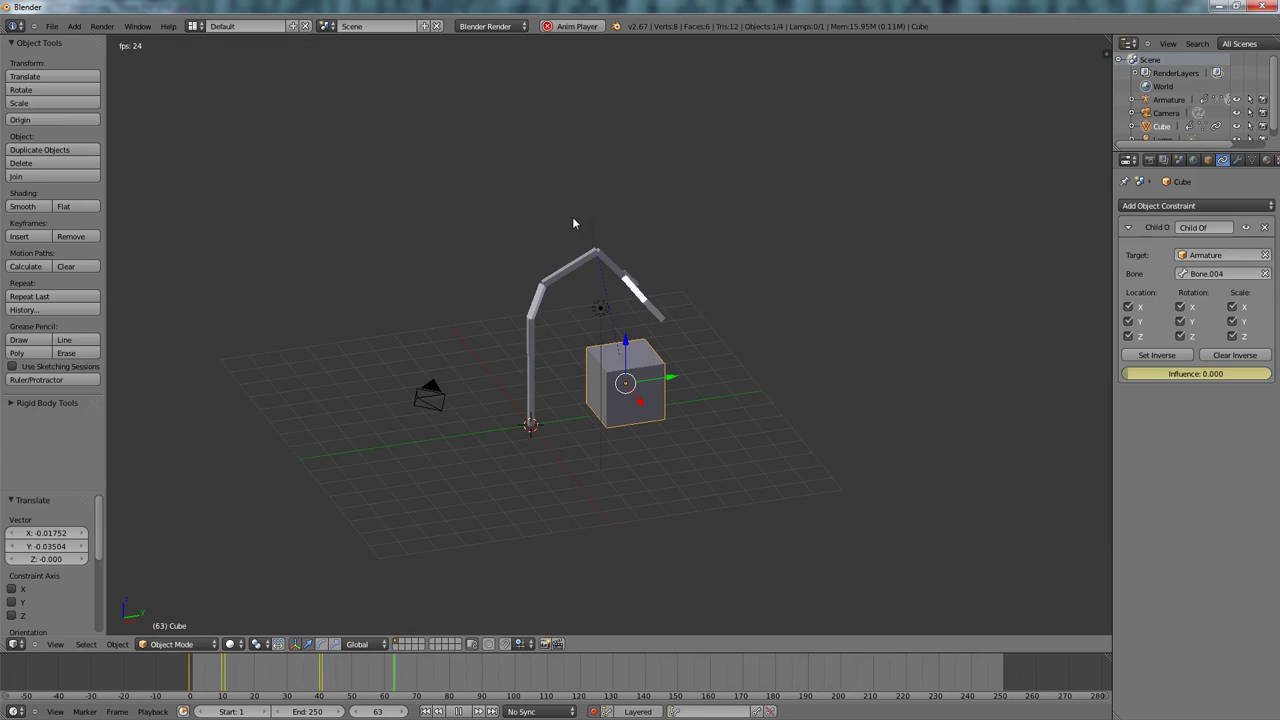
scroll(551, 517, "up", 3)
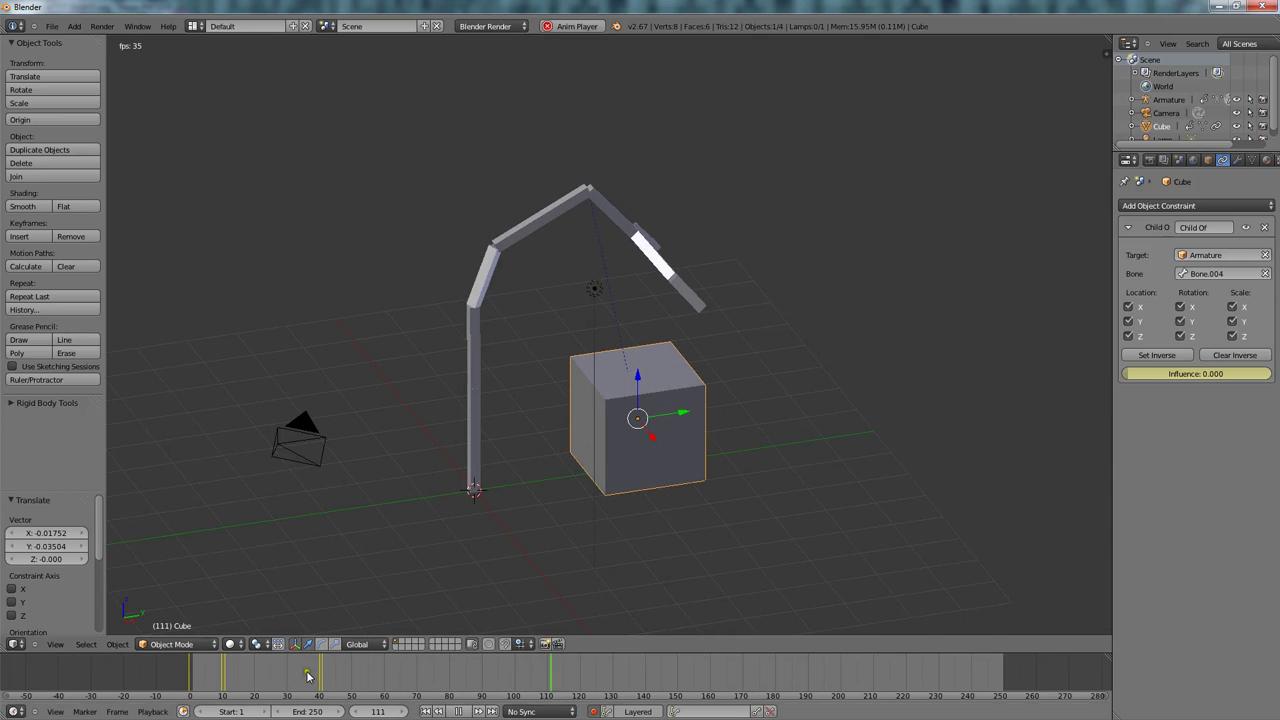
key("Escape")
At frame 41, shift the cube along Y by -0.03916 and replay the animation to check the set-down.
left_click_drag(307, 676, 321, 674)
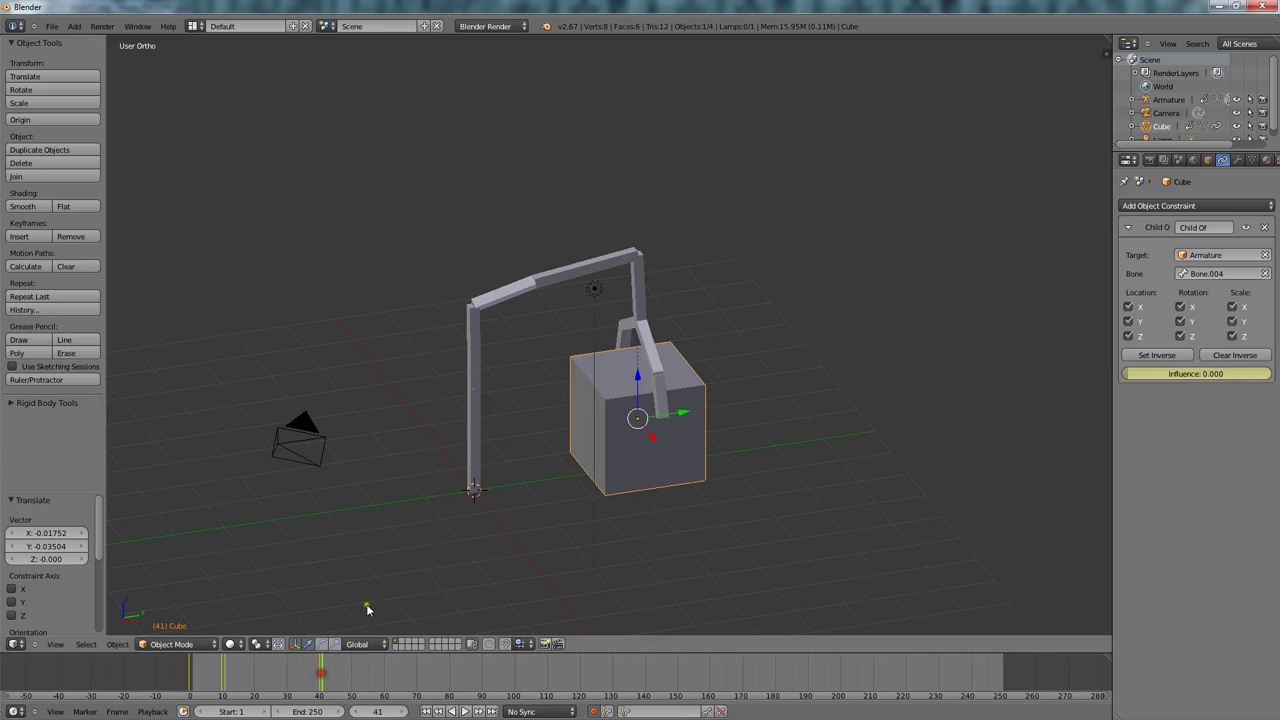
key("g")
key("y")
left_click(506, 503)
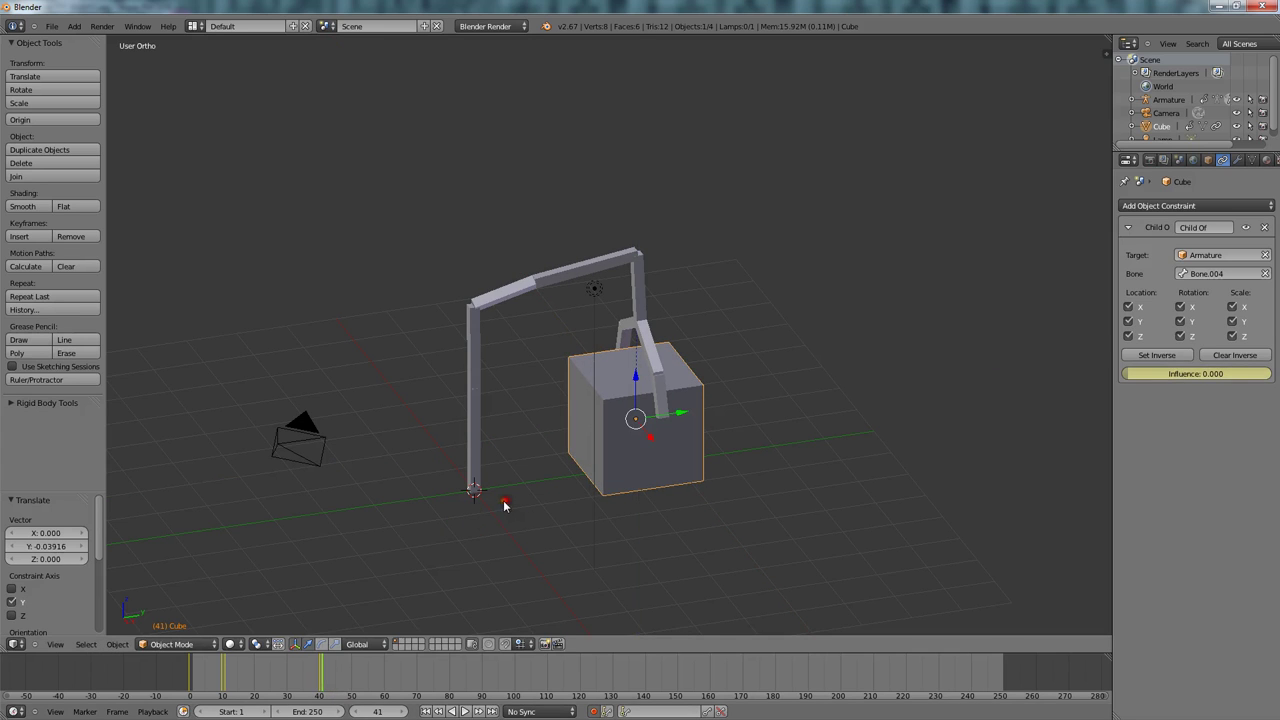
key("alt+a")
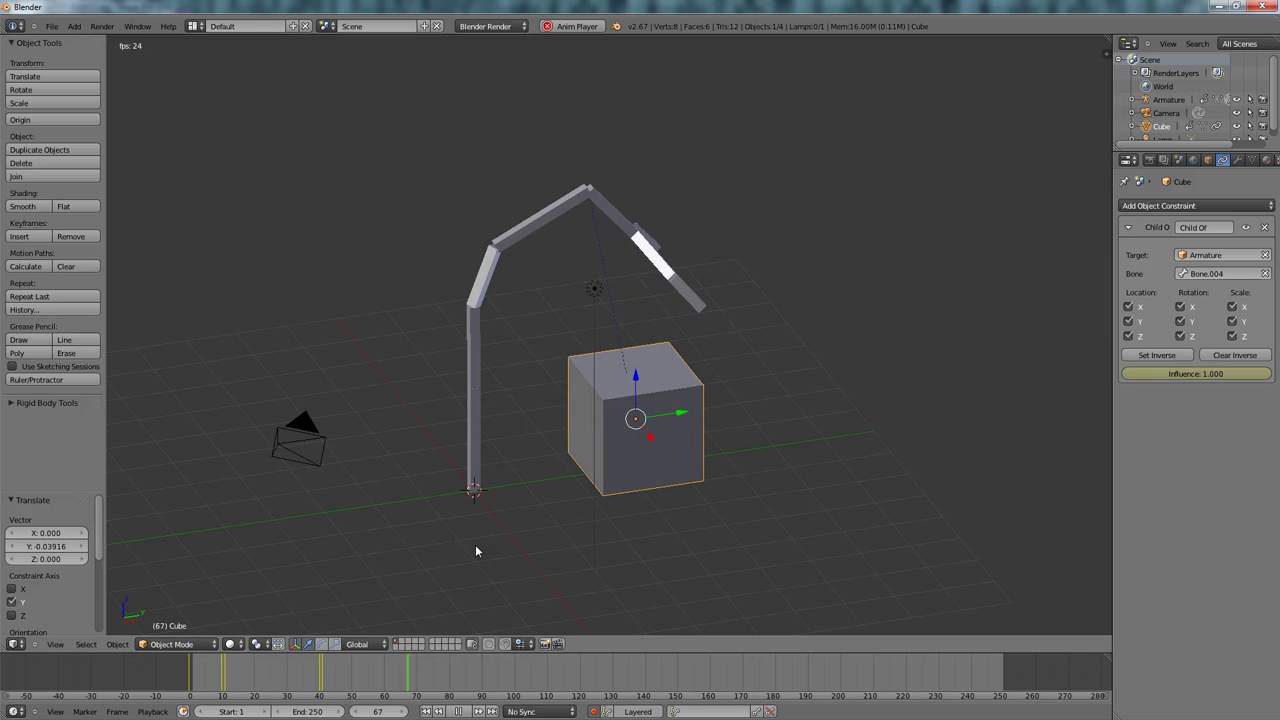
key("Escape")
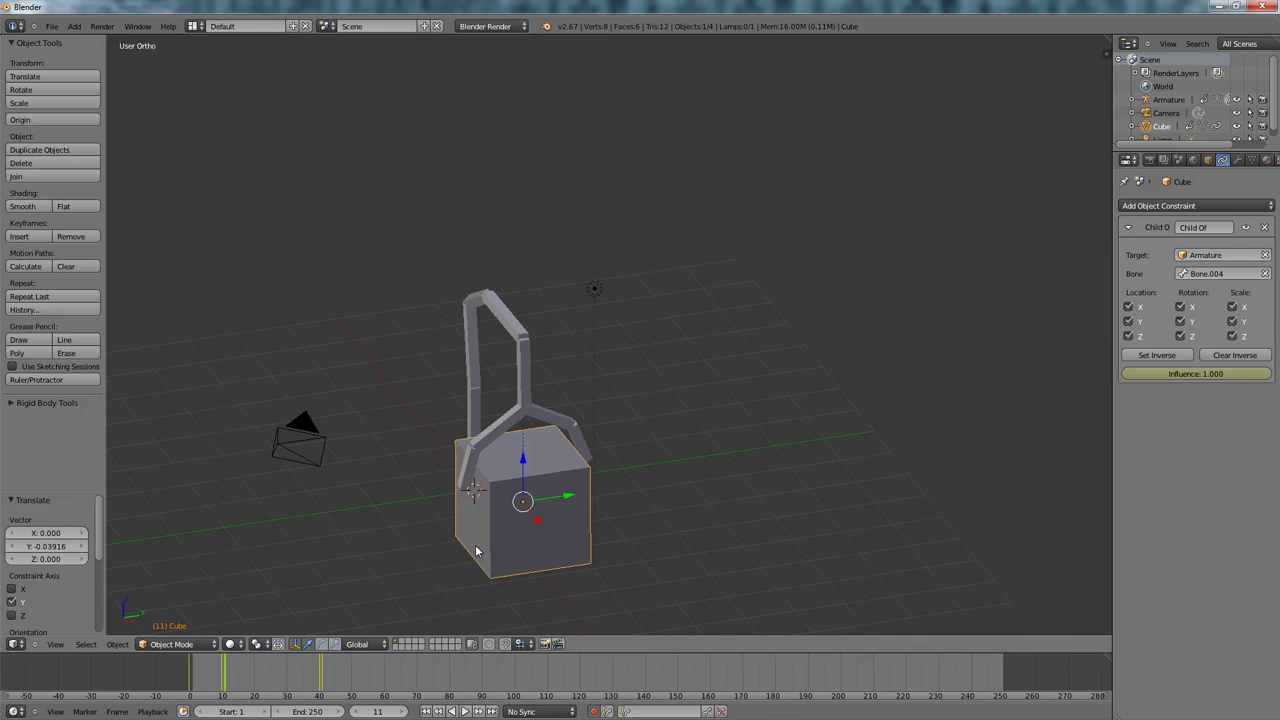